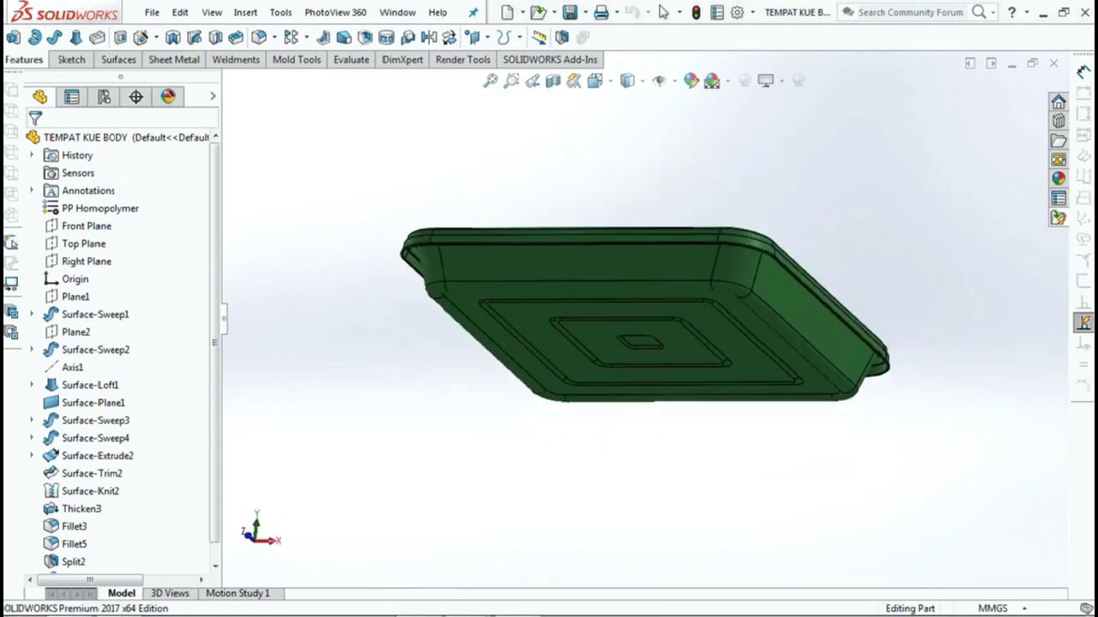
Step: Turn off the tray's section view, zoom in on its left lip, and return to isometric view
{"action": "key", "text": "Return"}
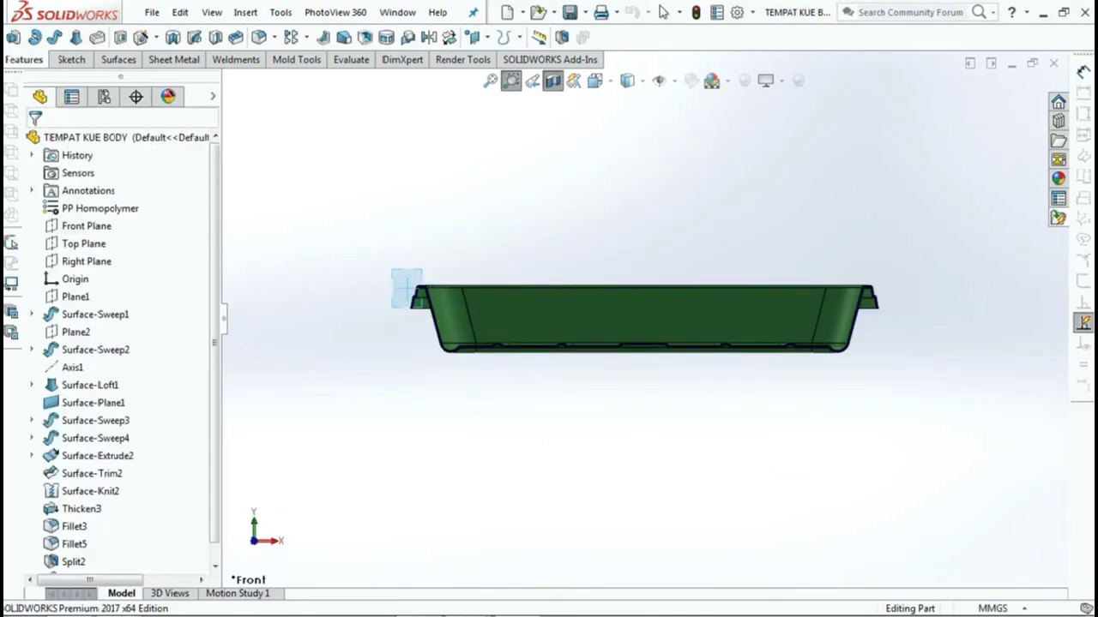
{"action": "left_click_drag", "start_coordinate": [465, 374], "coordinate": [466, 374]}
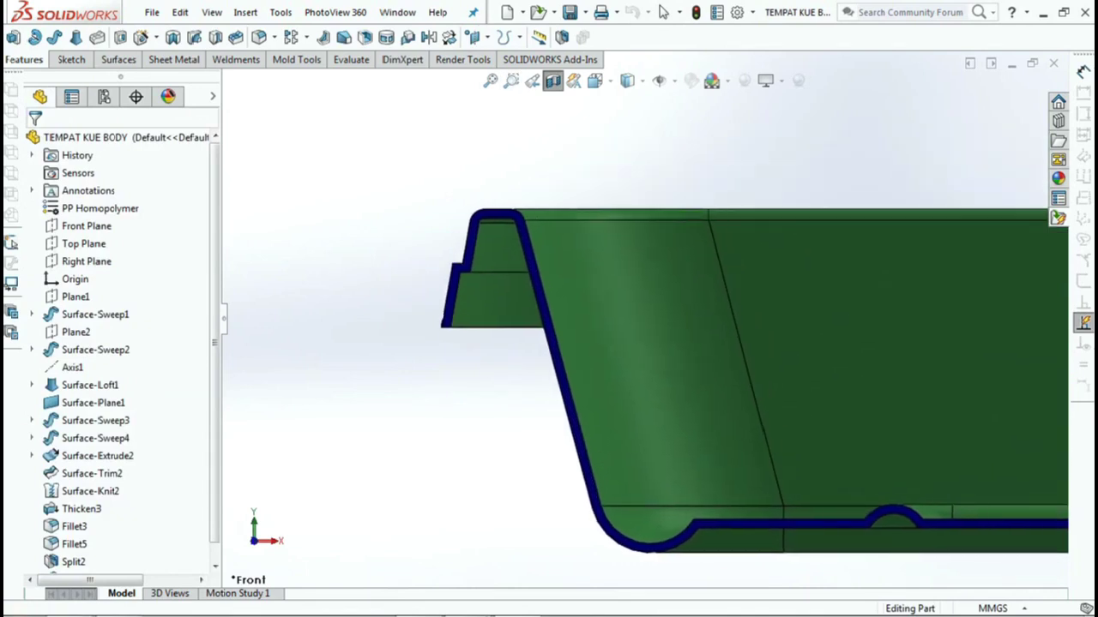
{"action": "key", "text": "ctrl+7"}
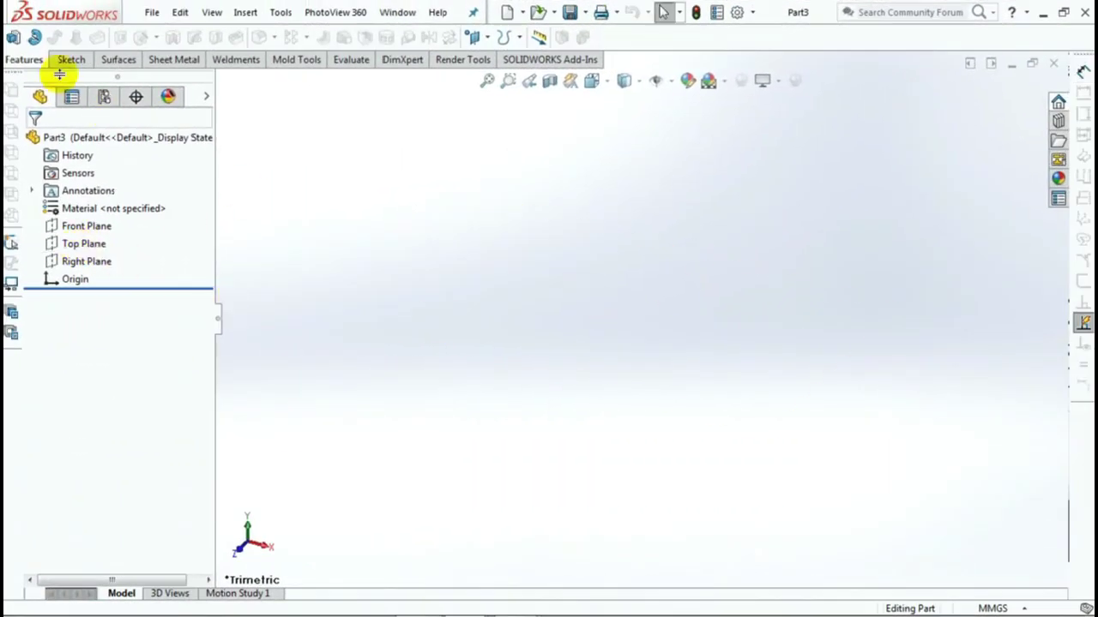
Step: Create Plane1 offset 6.50 mm from the Top Plane
{"action": "left_click", "coordinate": [485, 39]}
{"action": "left_click", "coordinate": [502, 62]}
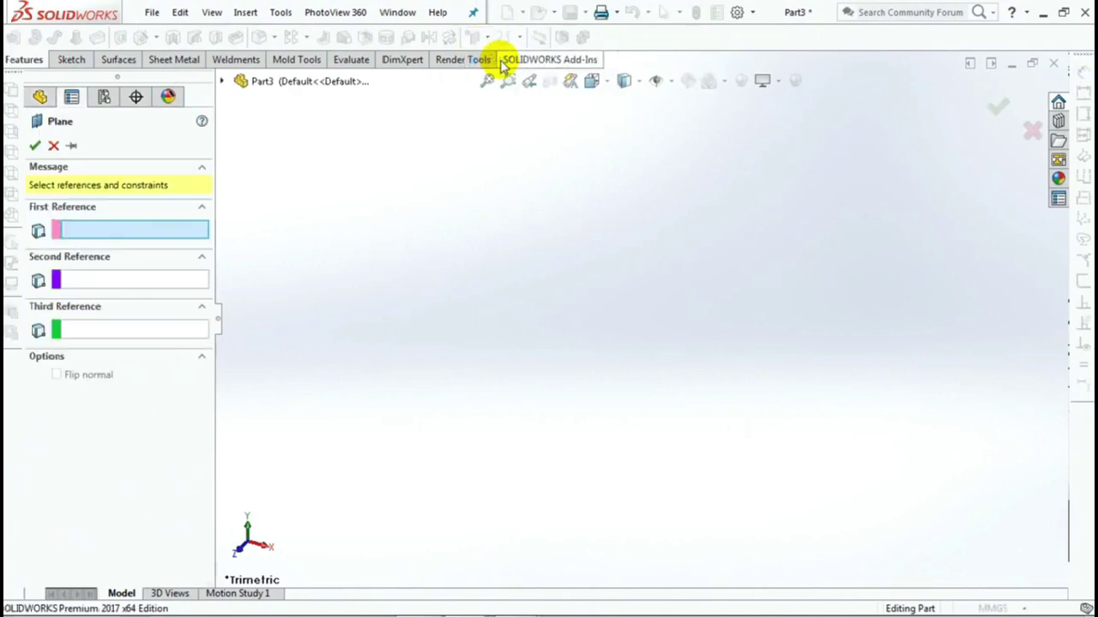
{"action": "left_click", "coordinate": [221, 82]}
{"action": "left_click", "coordinate": [292, 186]}
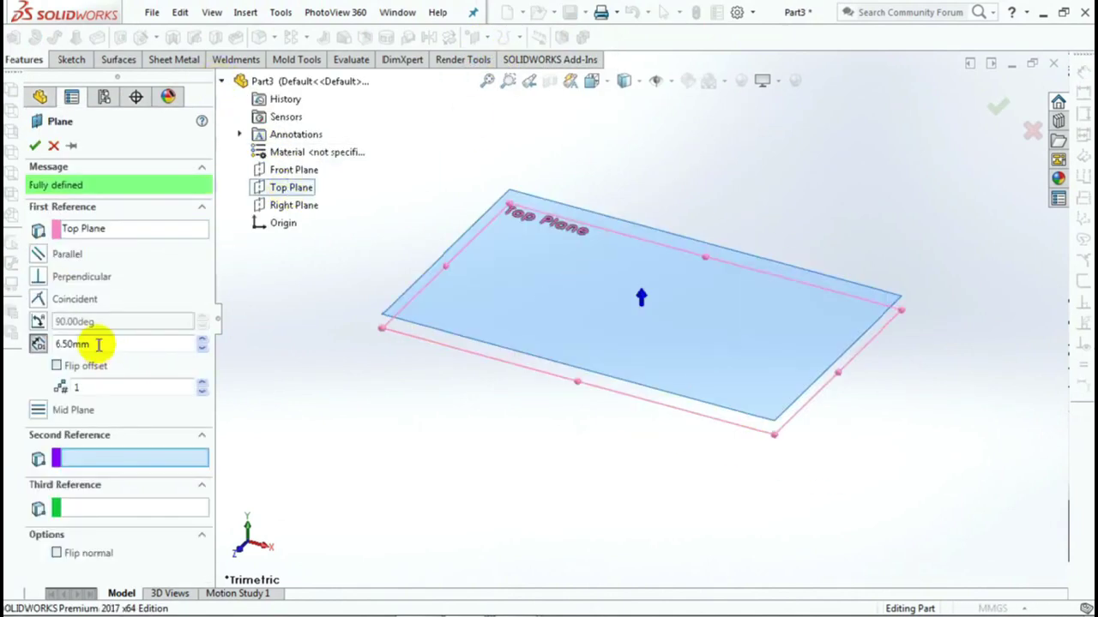
{"action": "left_click", "coordinate": [40, 147]}
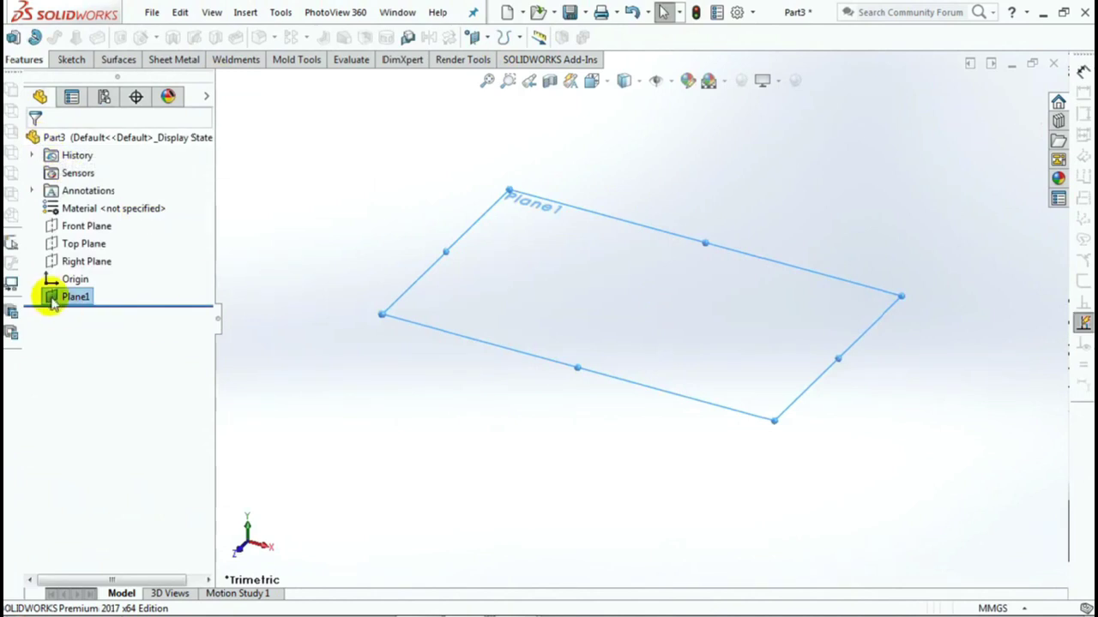
Step: Start a new sketch on Plane1
{"action": "left_click", "coordinate": [63, 297]}
{"action": "left_click", "coordinate": [64, 273]}
{"action": "left_click", "coordinate": [113, 37]}
Step: Draw a center rectangle at the origin and make its top and left edges equal
{"action": "left_click", "coordinate": [642, 318]}
{"action": "left_click", "coordinate": [470, 176]}
{"action": "left_click", "coordinate": [36, 142]}
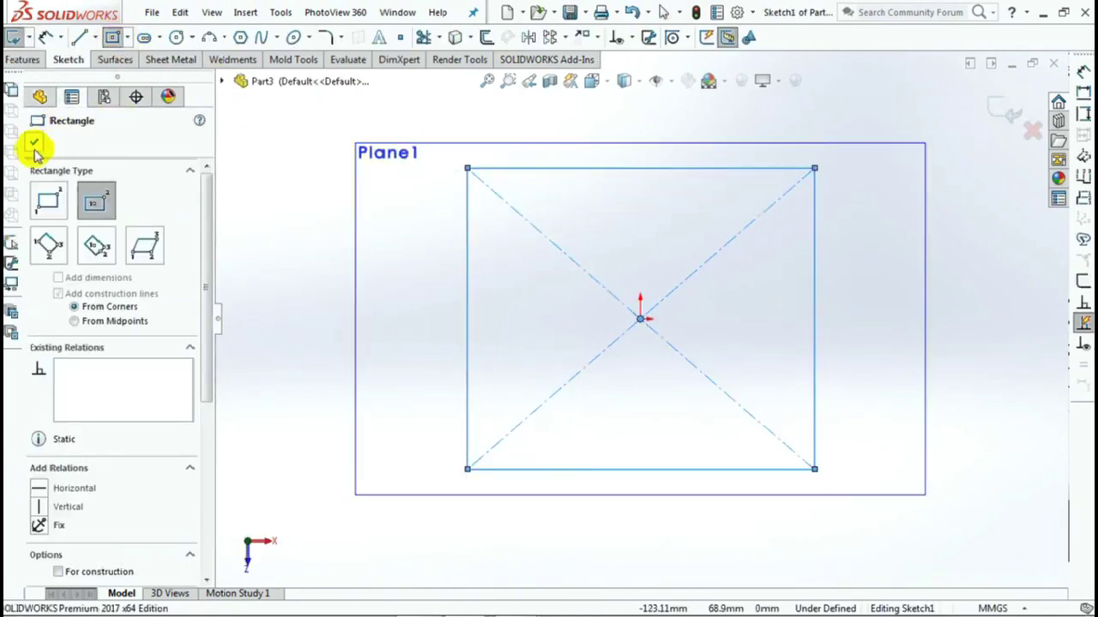
{"action": "left_click", "coordinate": [632, 38]}
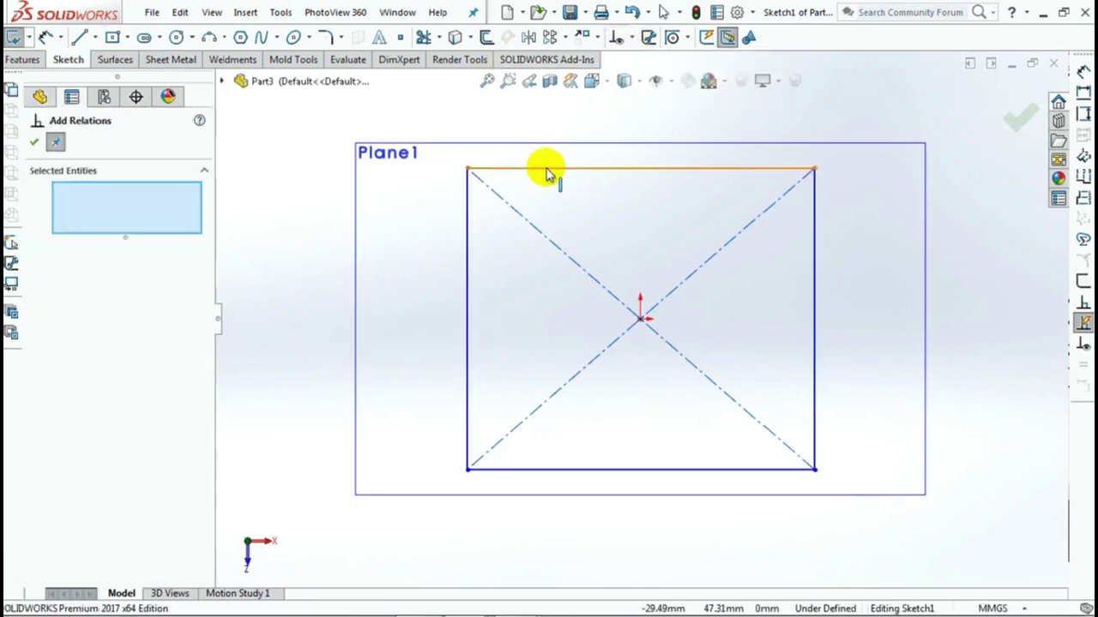
{"action": "left_click", "coordinate": [532, 168]}
{"action": "left_click", "coordinate": [466, 249]}
{"action": "left_click", "coordinate": [37, 495]}
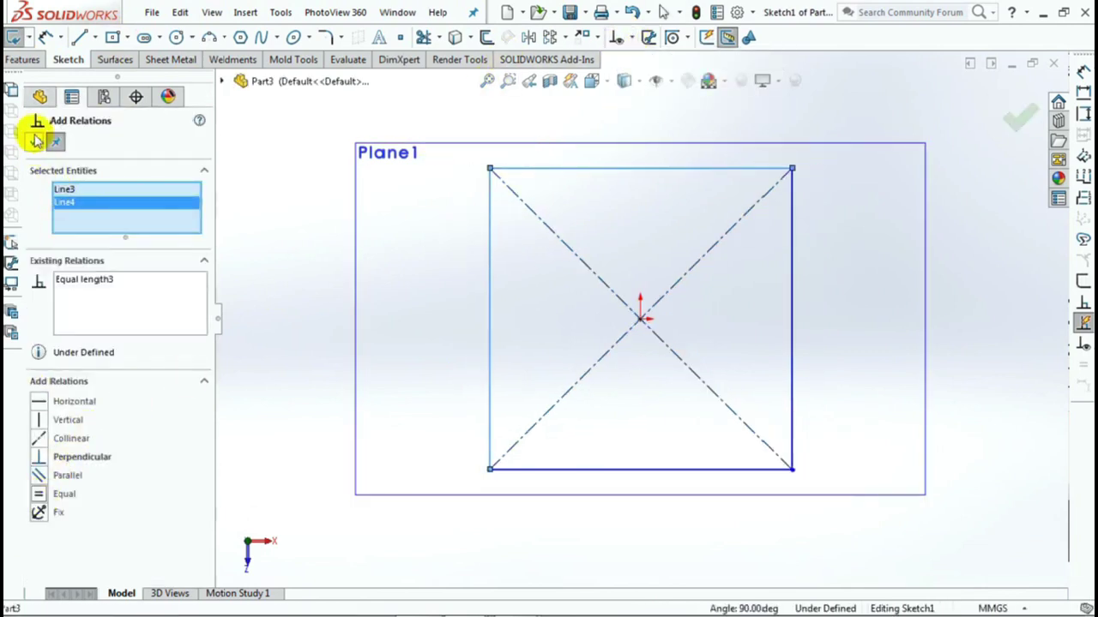
{"action": "left_click", "coordinate": [34, 142]}
Step: Dimension the square's side to 242 mm
{"action": "left_click", "coordinate": [46, 37]}
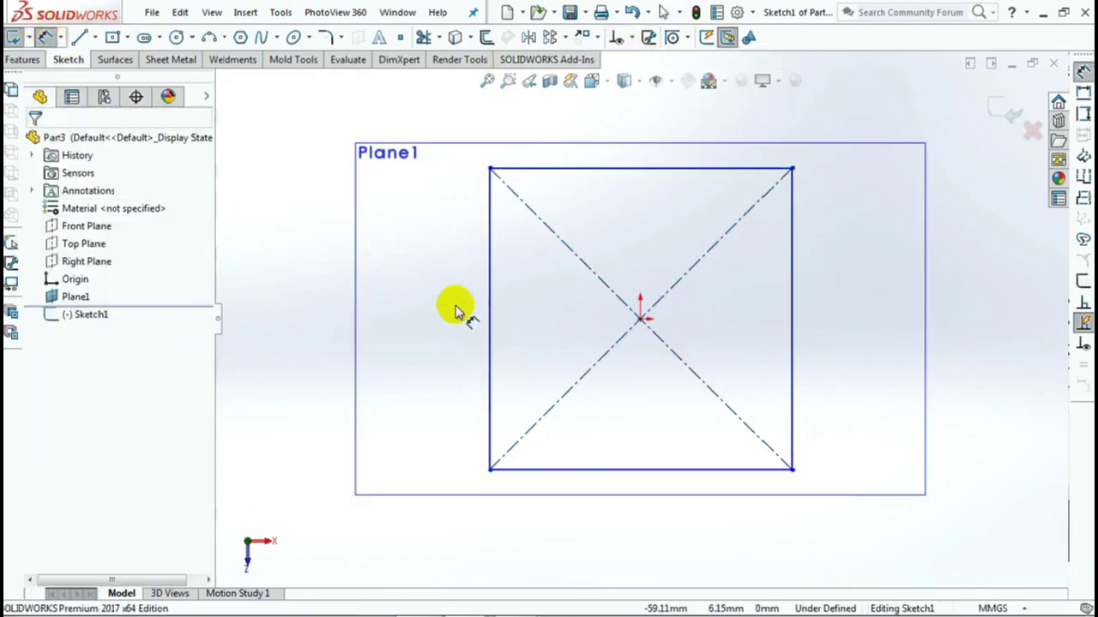
{"action": "left_click", "coordinate": [487, 337]}
{"action": "left_click", "coordinate": [411, 331]}
{"action": "type", "text": "24"}
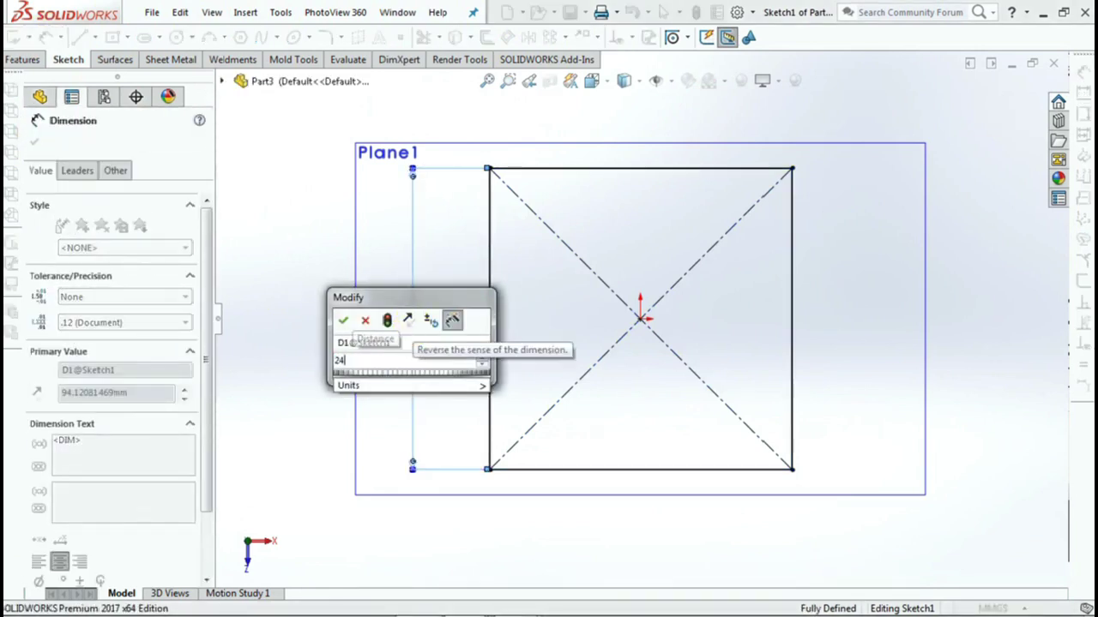
{"action": "left_click", "coordinate": [344, 322]}
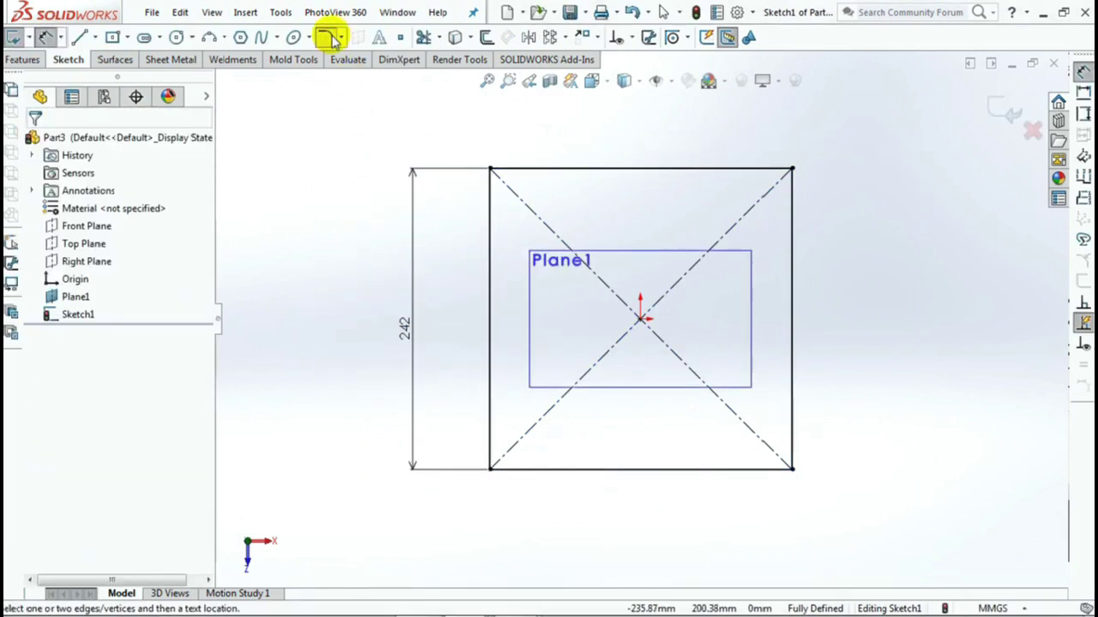
Step: Fillet all four square corners at R26, exit the sketch, and view isometrically
{"action": "left_click", "coordinate": [333, 40]}
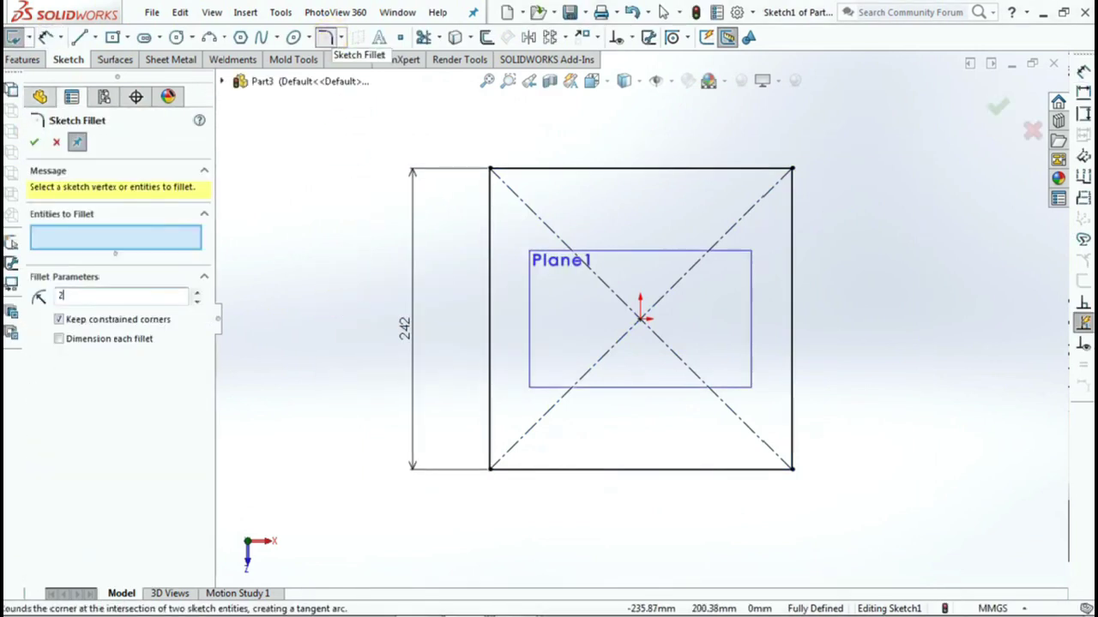
{"action": "left_click", "coordinate": [791, 470]}
{"action": "left_click", "coordinate": [489, 471]}
{"action": "left_click", "coordinate": [576, 326]}
{"action": "left_click", "coordinate": [490, 169]}
{"action": "left_click", "coordinate": [573, 327]}
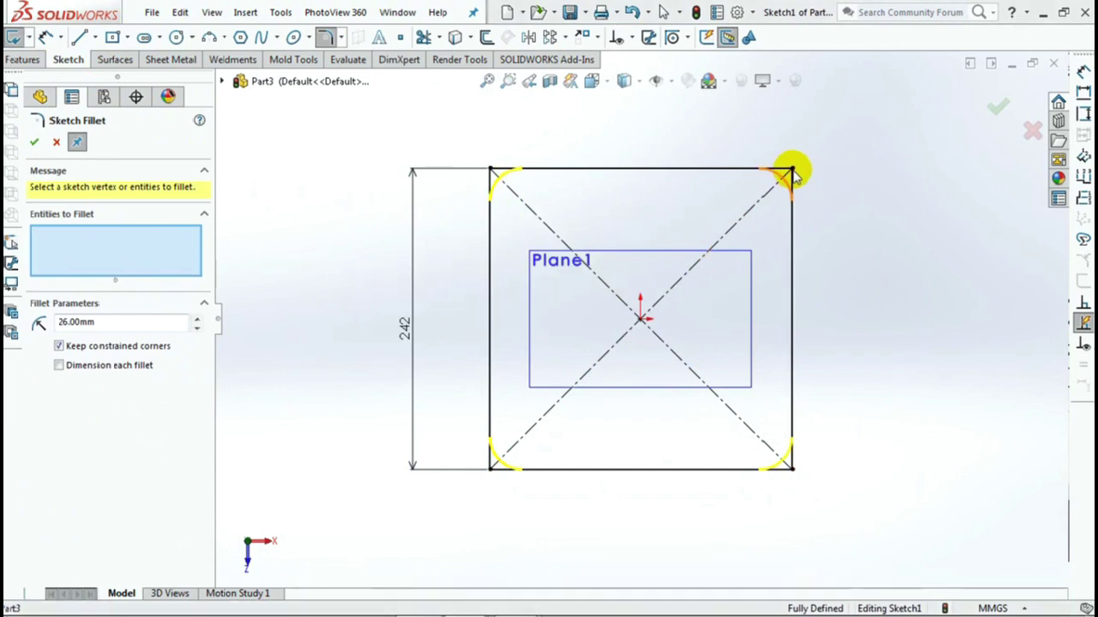
{"action": "left_click", "coordinate": [791, 172]}
{"action": "left_click", "coordinate": [588, 329]}
{"action": "left_click", "coordinate": [997, 107]}
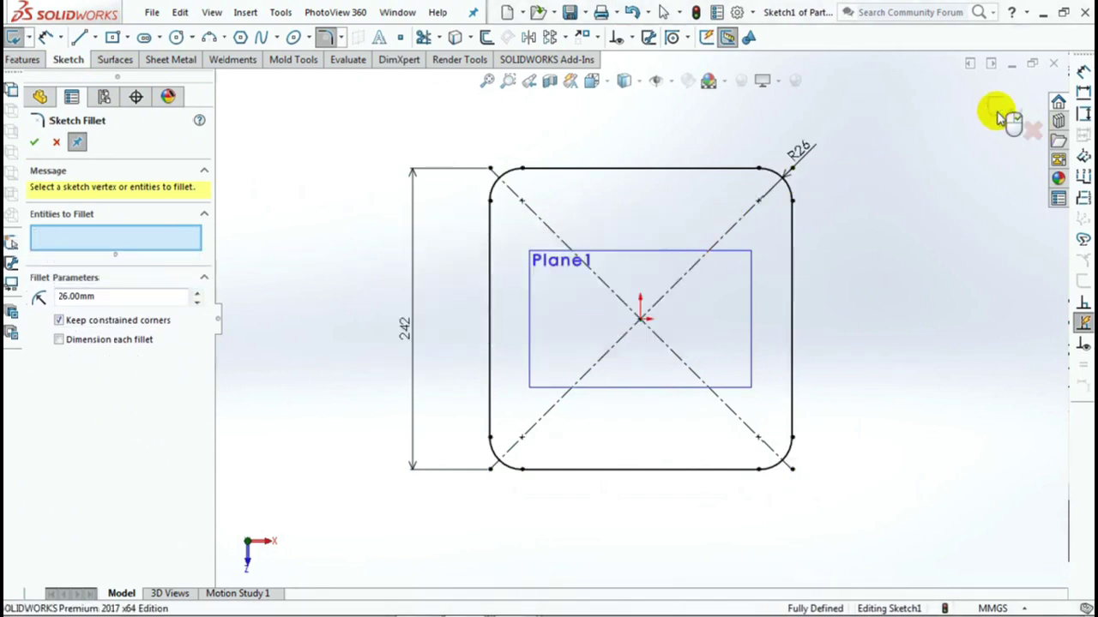
{"action": "left_click", "coordinate": [1005, 115]}
{"action": "left_click", "coordinate": [997, 112]}
{"action": "key", "text": "ctrl+7"}
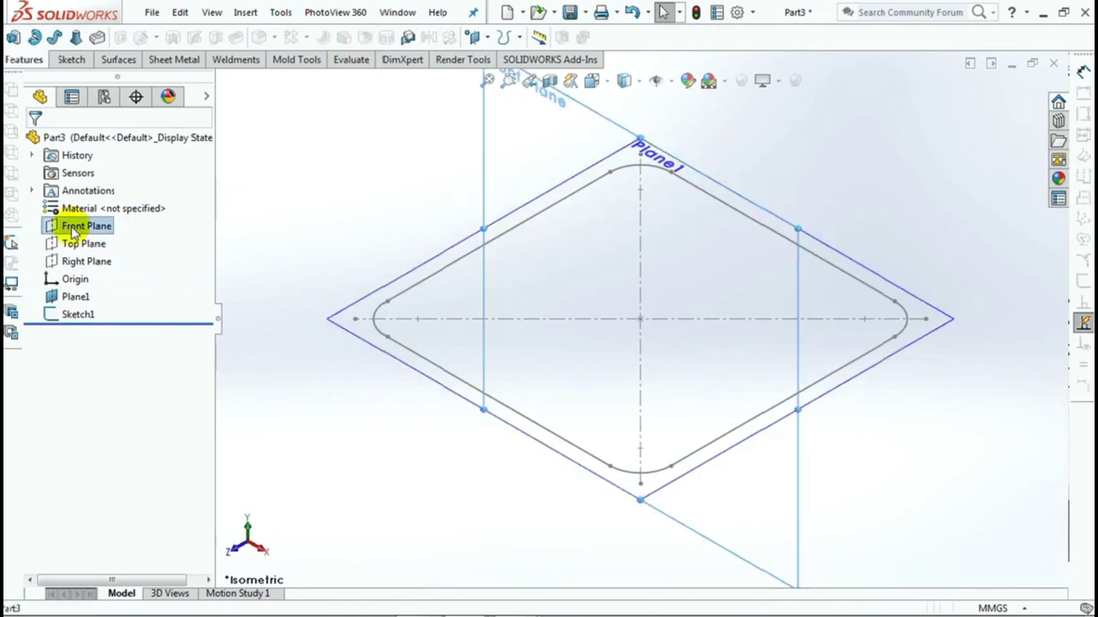
Step: Start a Front Plane sketch and draw a short line near the rim's left end
{"action": "left_click", "coordinate": [86, 205]}
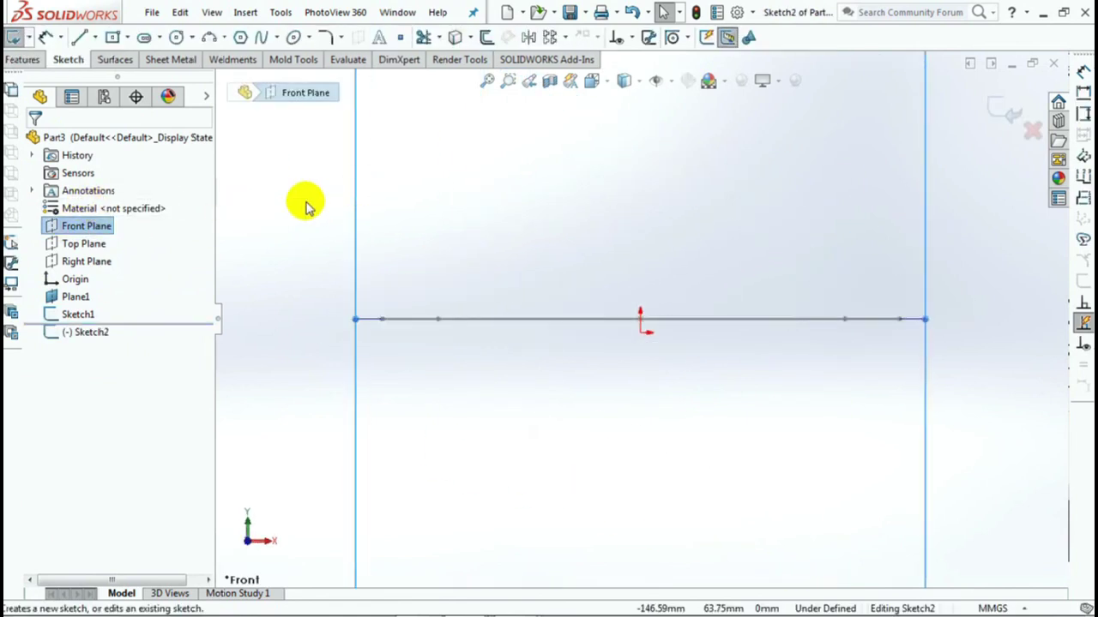
{"action": "left_click", "coordinate": [80, 39]}
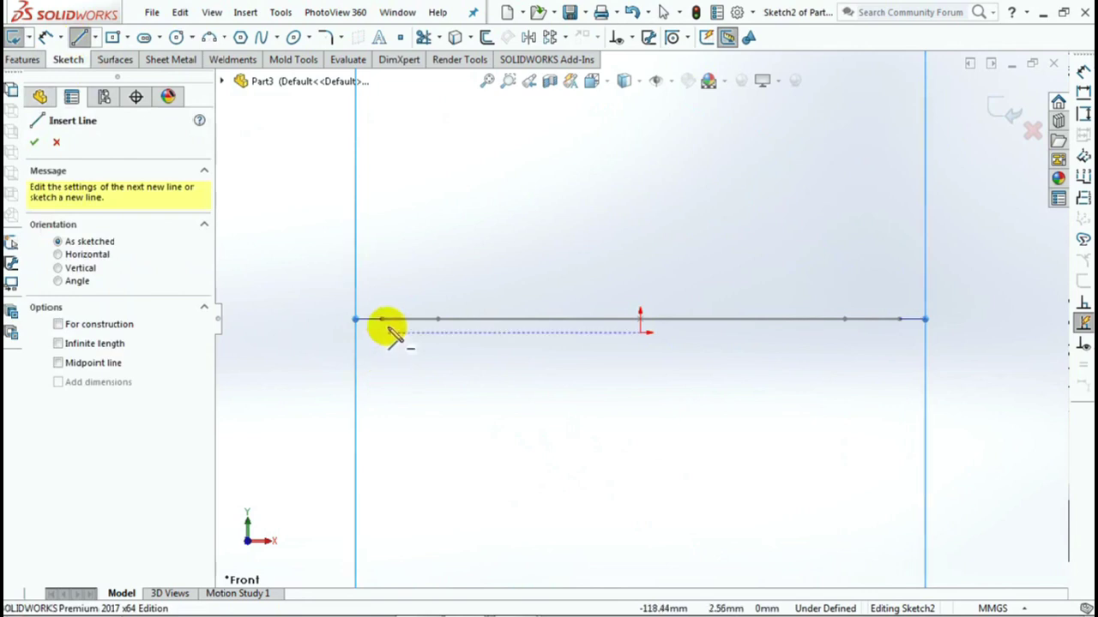
{"action": "left_click", "coordinate": [384, 324]}
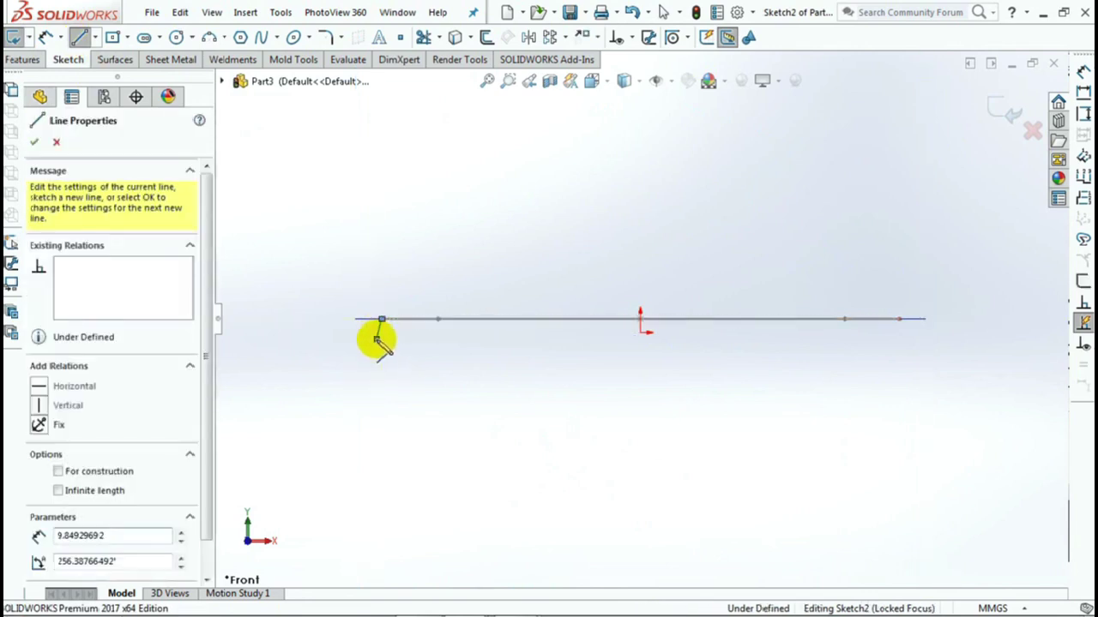
{"action": "right_click", "coordinate": [384, 345]}
{"action": "left_click", "coordinate": [414, 354]}
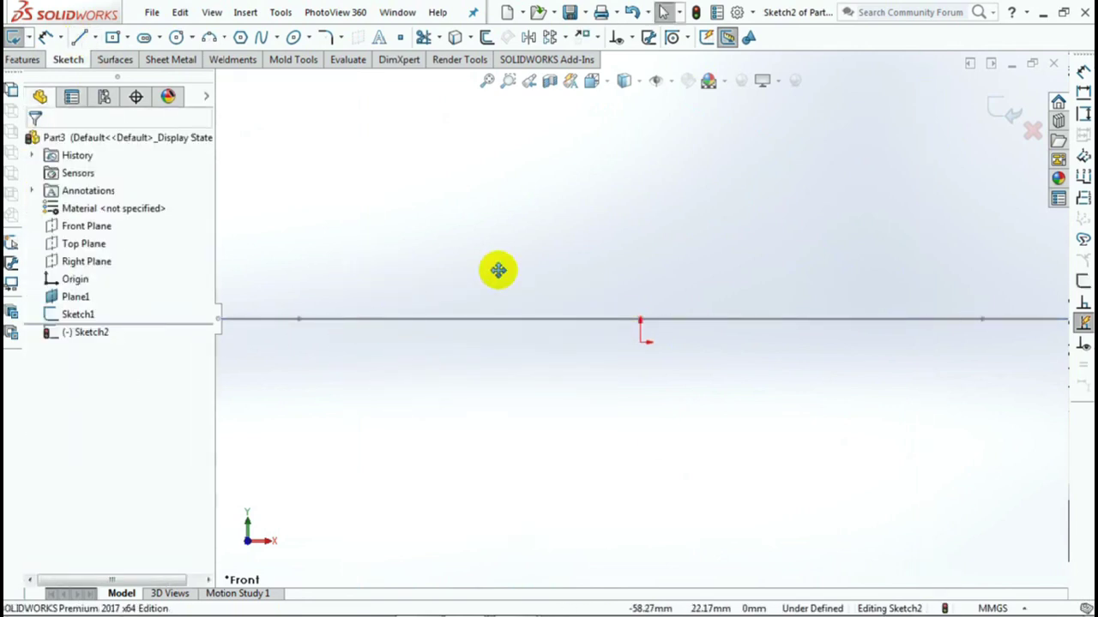
Step: Draw the lip profile: short base, upward rise, flat top, sloping wall and bottom arc
{"action": "left_click", "coordinate": [79, 37]}
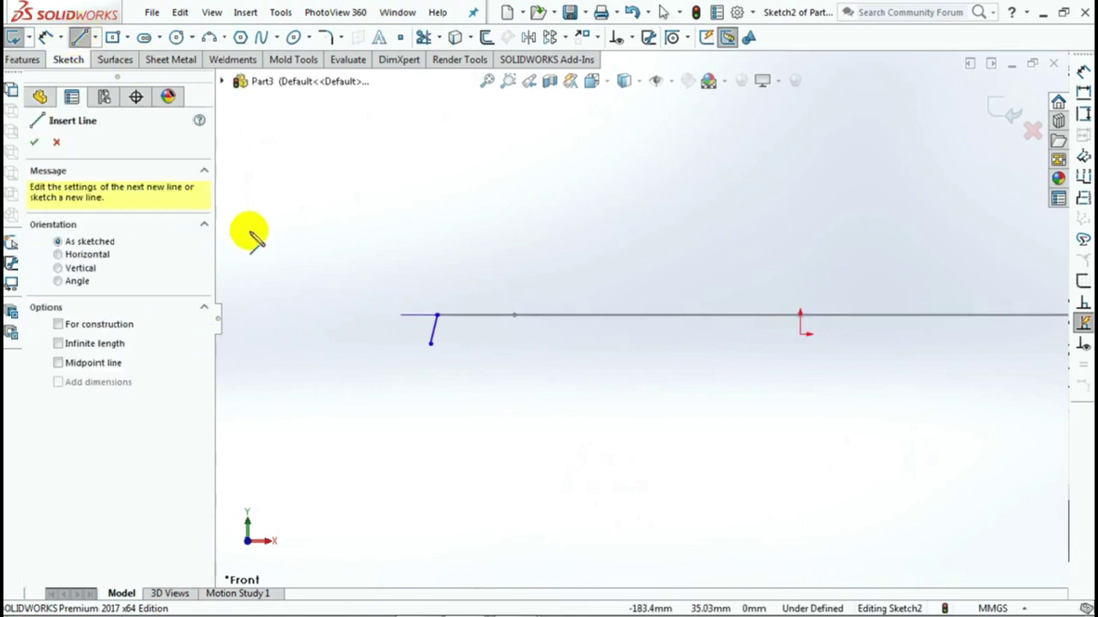
{"action": "left_click", "coordinate": [435, 316]}
{"action": "left_click", "coordinate": [445, 316]}
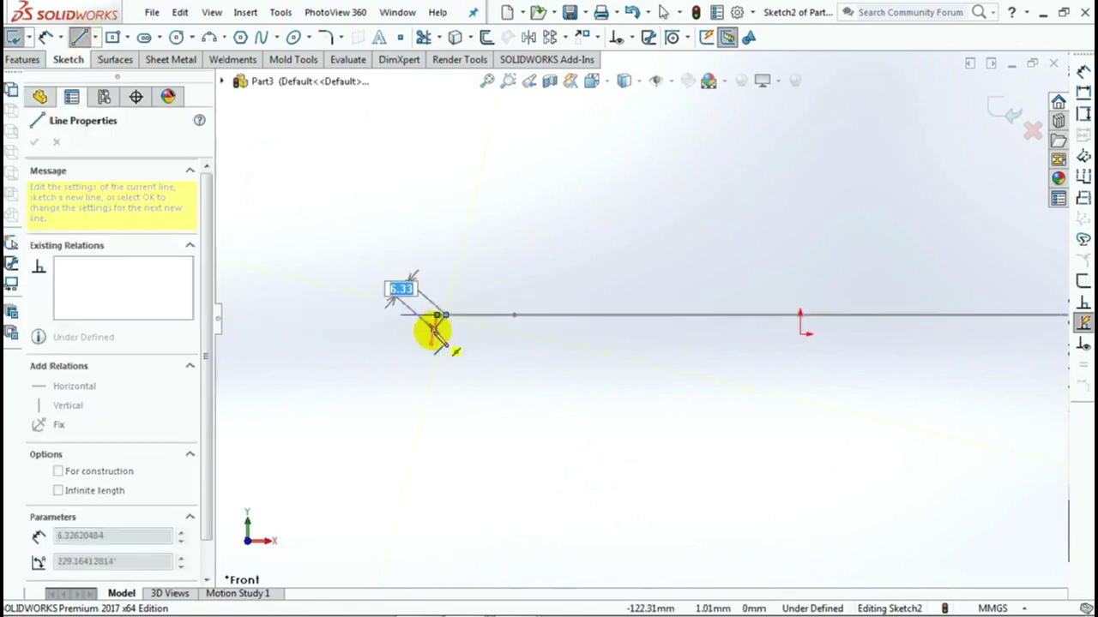
{"action": "left_click", "coordinate": [452, 292]}
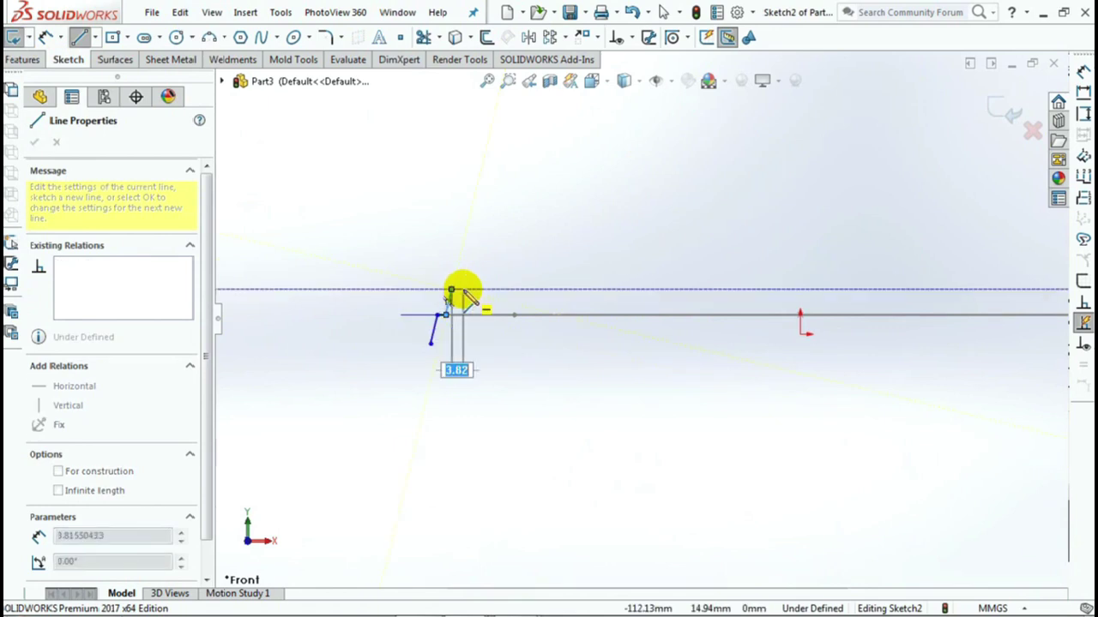
{"action": "left_click", "coordinate": [466, 290]}
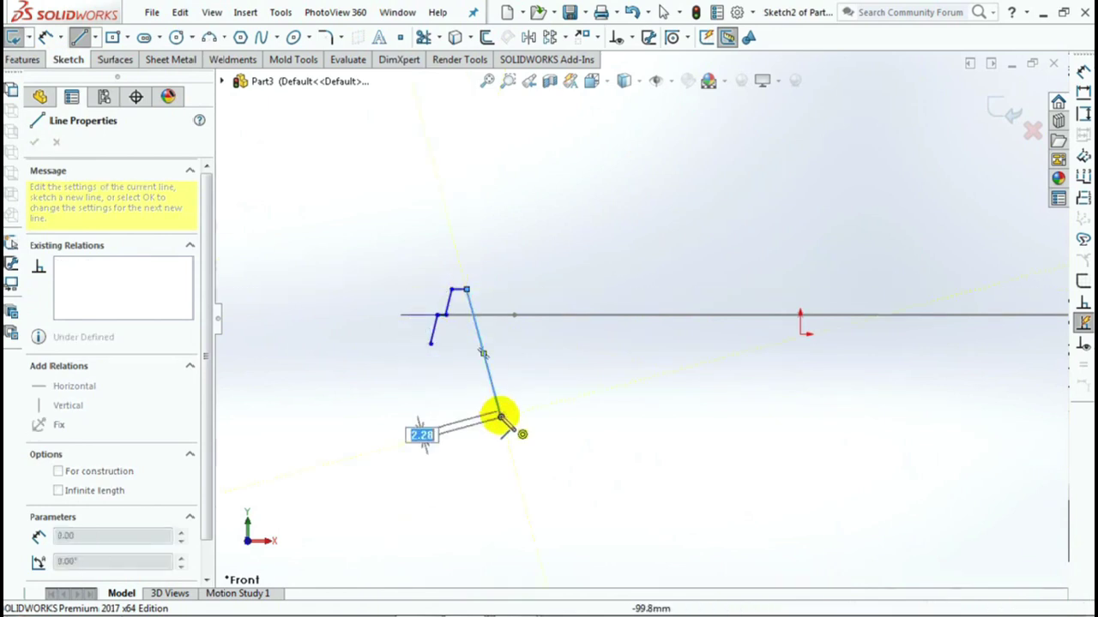
{"action": "left_click", "coordinate": [501, 418]}
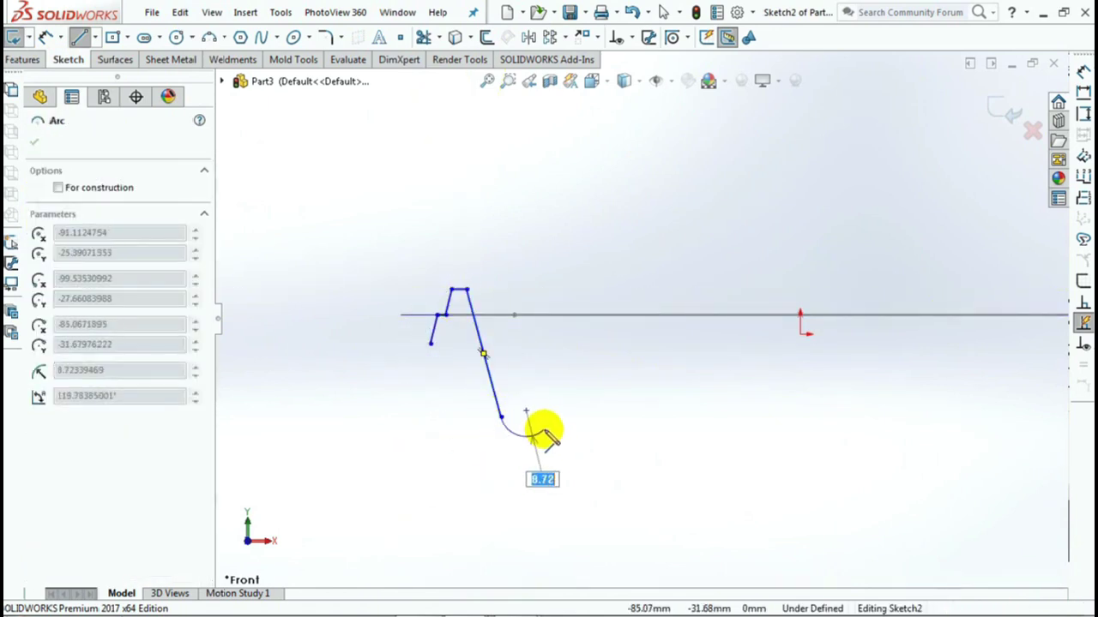
{"action": "left_click", "coordinate": [545, 429]}
{"action": "right_click", "coordinate": [553, 431]}
{"action": "left_click", "coordinate": [566, 425]}
Step: Add a vertical centreline starting from the origin
{"action": "left_click", "coordinate": [96, 38]}
{"action": "left_click", "coordinate": [122, 91]}
{"action": "left_click", "coordinate": [800, 315]}
{"action": "left_click", "coordinate": [802, 274]}
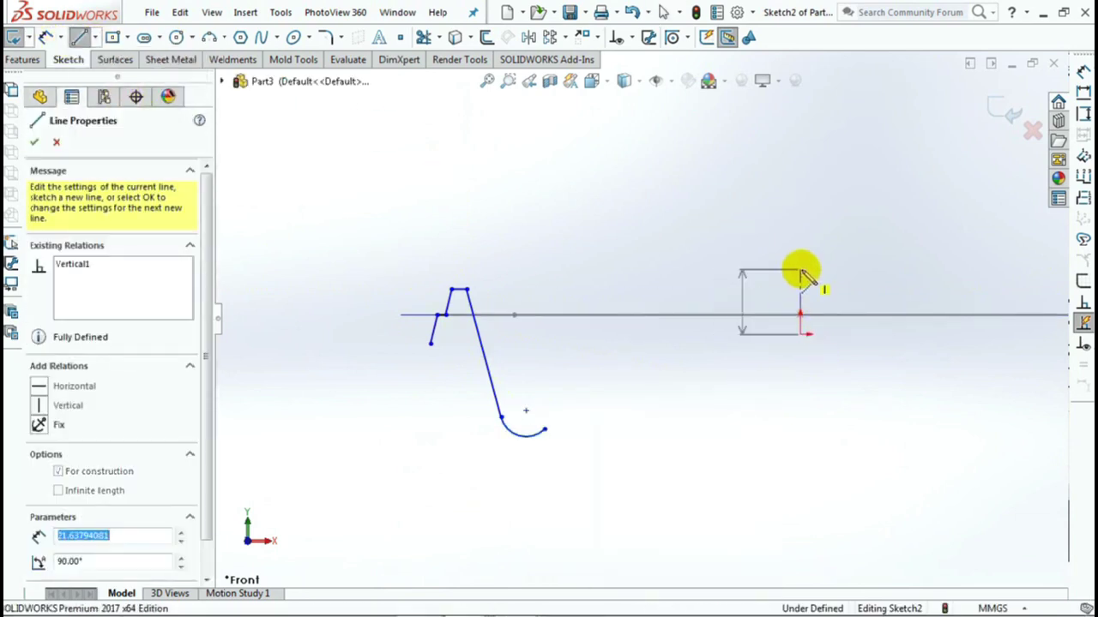
{"action": "right_click", "coordinate": [802, 276]}
{"action": "left_click", "coordinate": [828, 279]}
Step: Pierce a lip profile point onto the Sketch1 rounded-square path, then view from the front
{"action": "mouse_move", "coordinate": [674, 246]}
{"action": "middle_mouse_down"}
{"action": "mouse_move", "coordinate": [649, 241]}
{"action": "mouse_move", "coordinate": [649, 282]}
{"action": "middle_mouse_up"}
{"action": "mouse_move", "coordinate": [449, 300]}
{"action": "middle_mouse_down", "text": "shift"}
{"action": "mouse_move", "coordinate": [438, 233]}
{"action": "mouse_move", "coordinate": [526, 277]}
{"action": "middle_mouse_up", "text": "shift"}
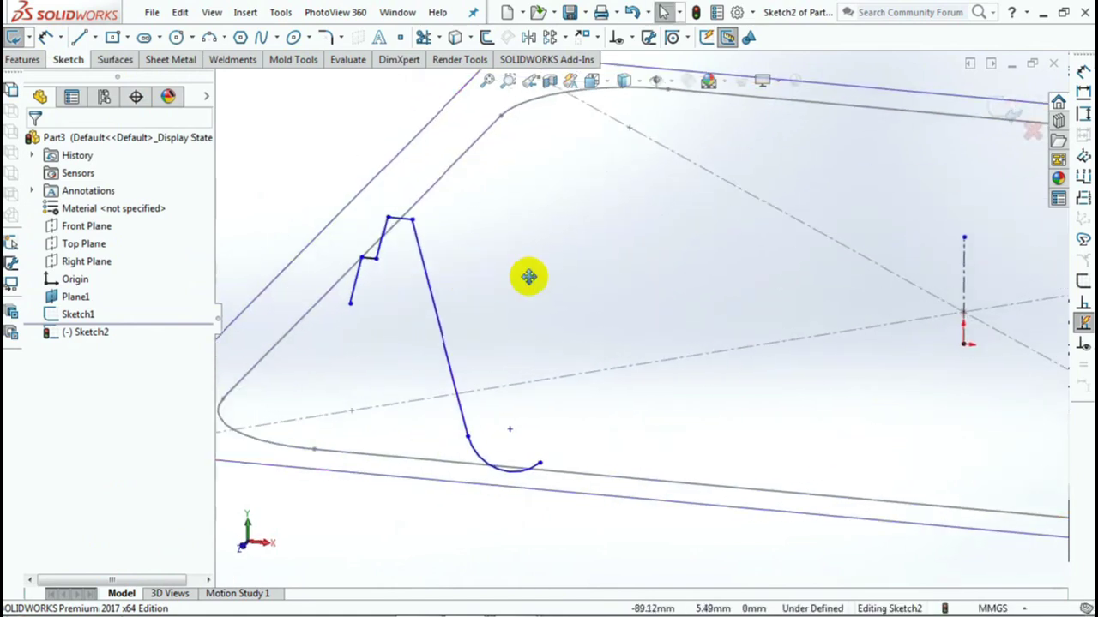
{"action": "left_click", "coordinate": [626, 37]}
{"action": "left_click", "coordinate": [644, 80]}
{"action": "left_click", "coordinate": [477, 285]}
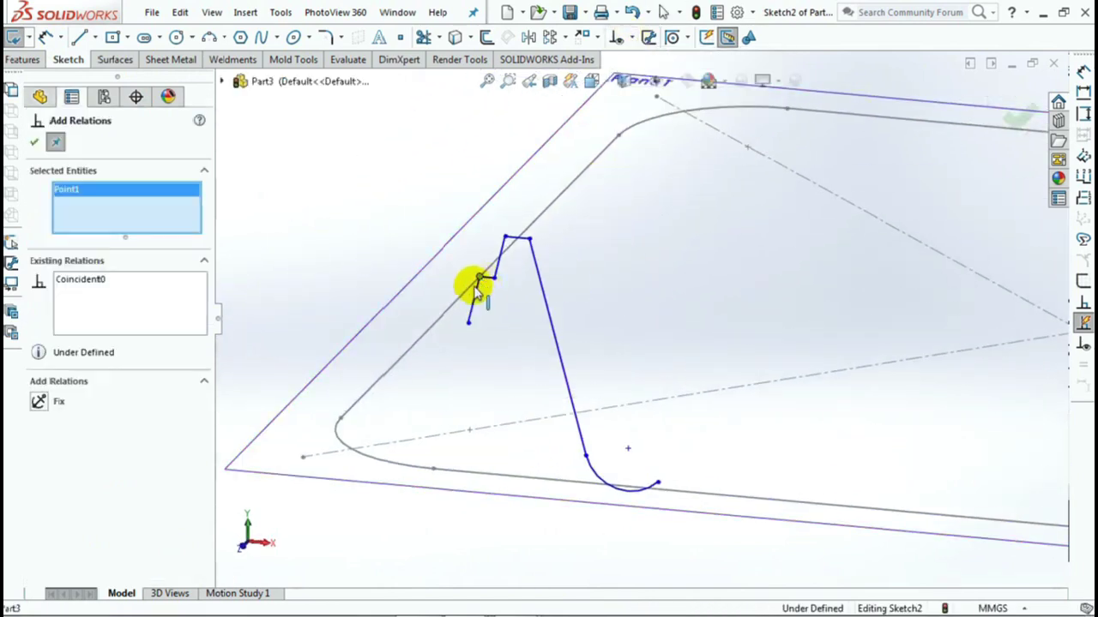
{"action": "left_click", "coordinate": [34, 142]}
{"action": "key", "text": "ctrl+1"}
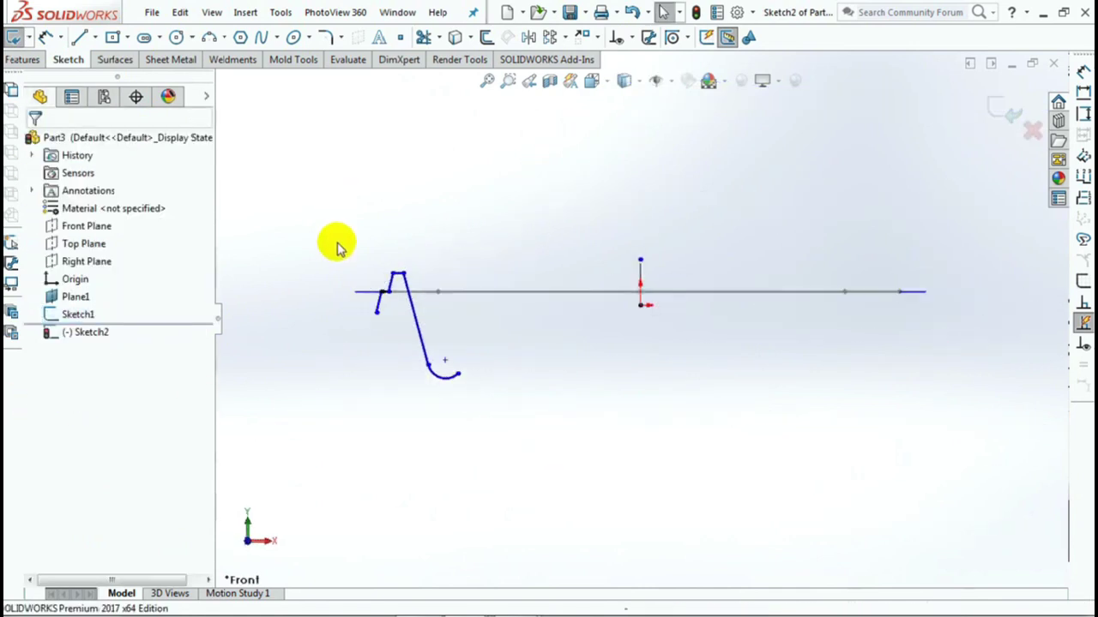
Step: Dimension the lip's flat top at 5 and the short line at 1
{"action": "mouse_move", "coordinate": [335, 294]}
{"action": "middle_mouse_down", "text": "shift"}
{"action": "mouse_move", "coordinate": [351, 255]}
{"action": "mouse_move", "coordinate": [409, 223]}
{"action": "mouse_move", "coordinate": [446, 240]}
{"action": "mouse_move", "coordinate": [487, 202]}
{"action": "mouse_move", "coordinate": [552, 231]}
{"action": "middle_mouse_up", "text": "shift"}
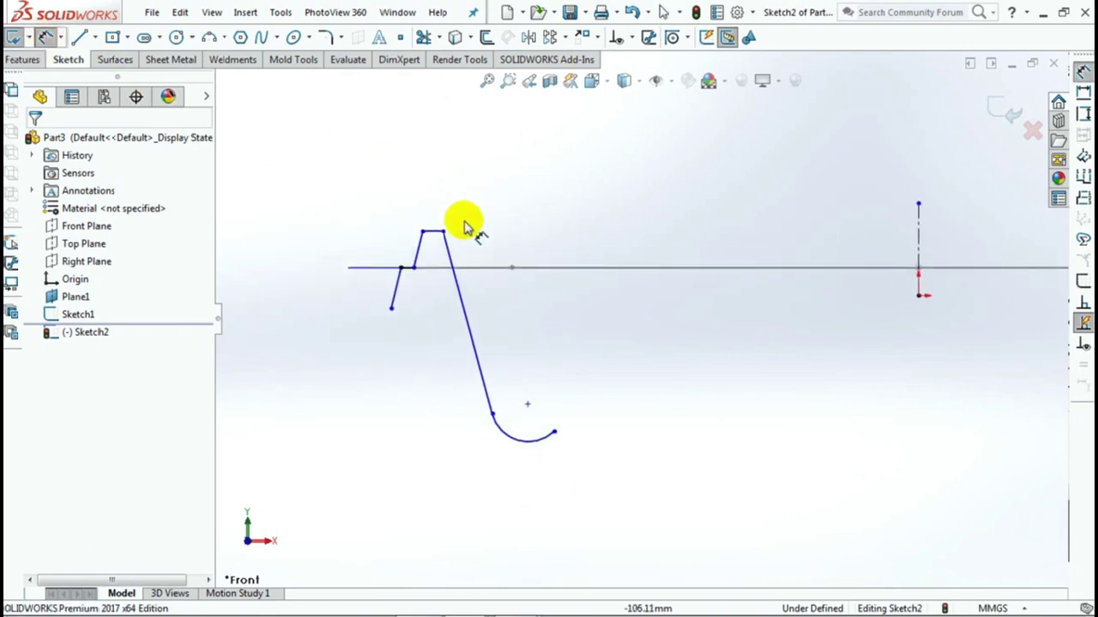
{"action": "left_click", "coordinate": [437, 238]}
{"action": "left_click", "coordinate": [436, 206]}
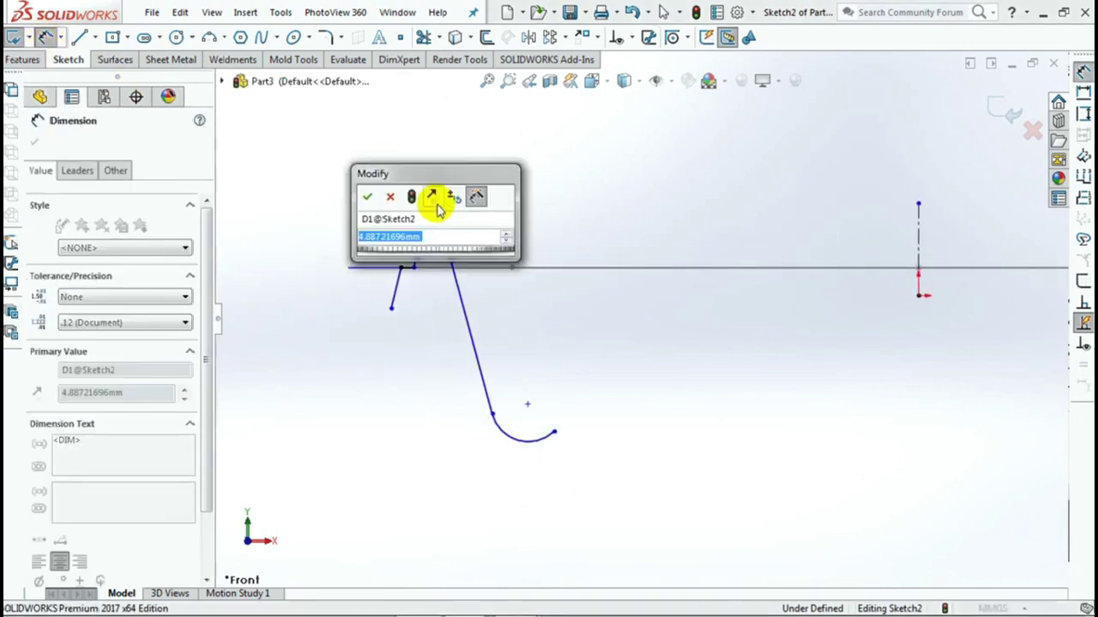
{"action": "type", "text": "5"}
{"action": "left_click", "coordinate": [365, 199]}
{"action": "left_click", "coordinate": [411, 269]}
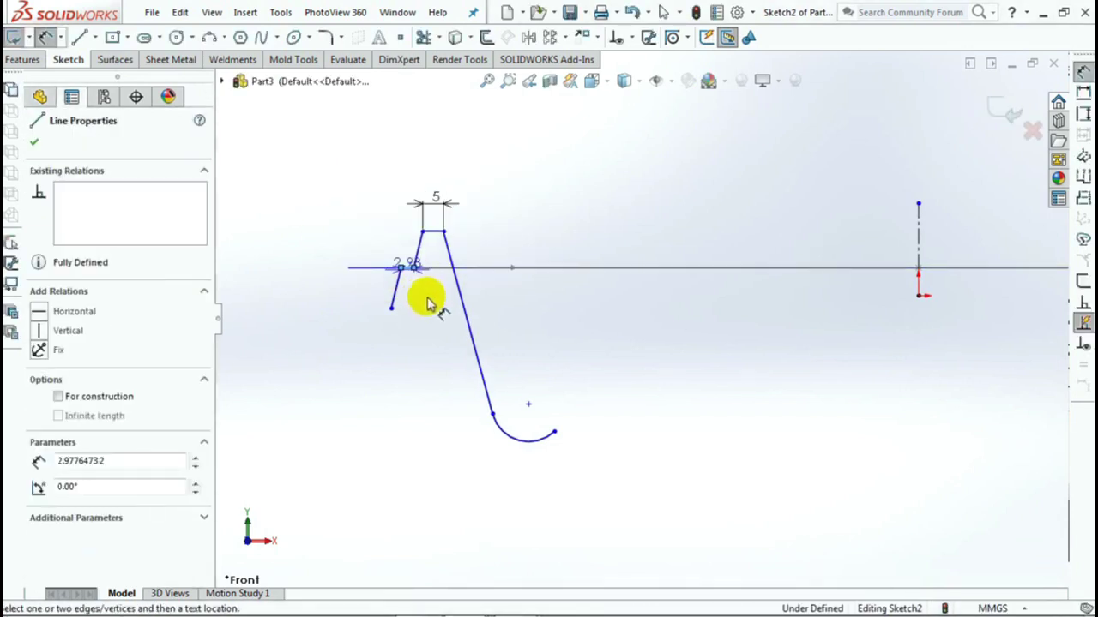
{"action": "left_click", "coordinate": [433, 304]}
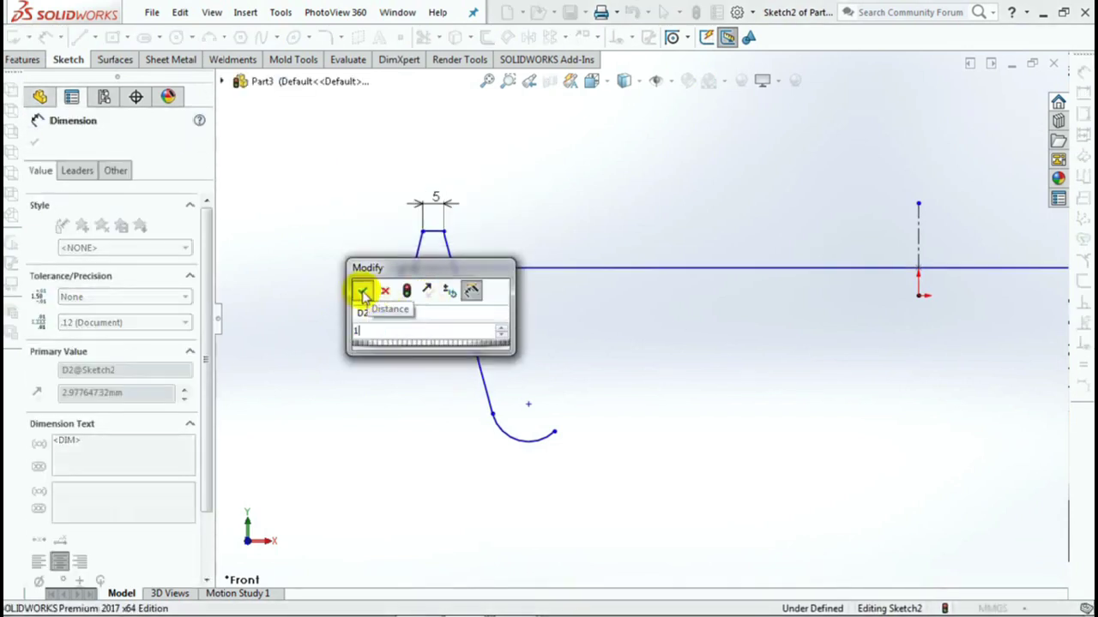
{"action": "left_click", "coordinate": [362, 290]}
{"action": "left_click", "coordinate": [353, 209]}
Step: Add the 100° angle and the 25° angle between the slanted lines
{"action": "left_click", "coordinate": [399, 258]}
{"action": "left_click", "coordinate": [369, 268]}
{"action": "left_click", "coordinate": [347, 215]}
{"action": "type", "text": "100"}
{"action": "left_click", "coordinate": [272, 204]}
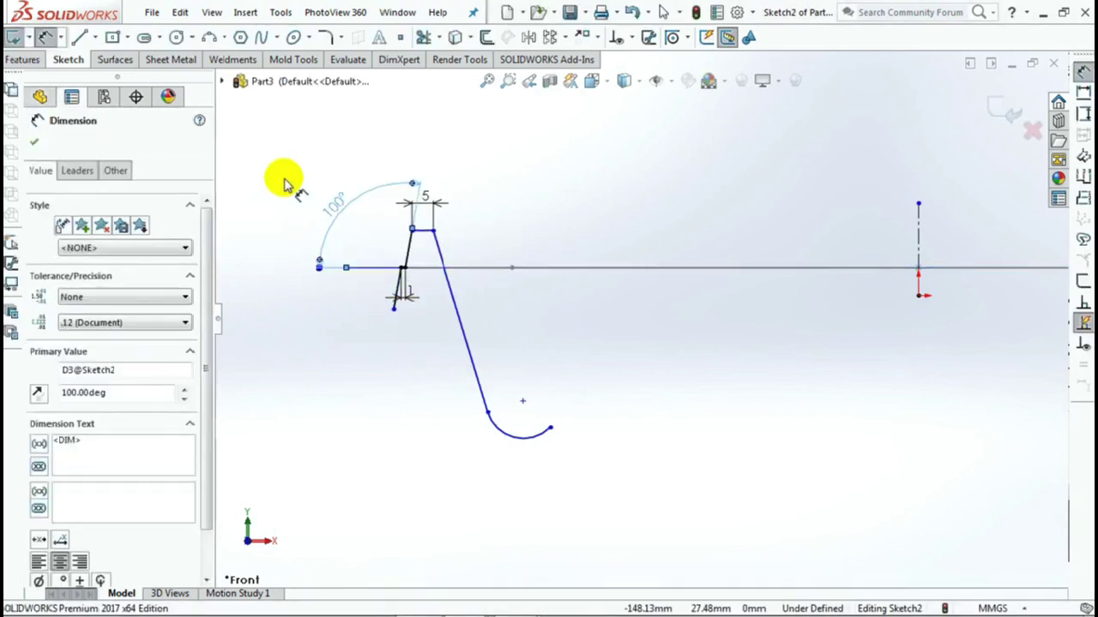
{"action": "left_click", "coordinate": [404, 247]}
{"action": "left_click", "coordinate": [450, 290]}
{"action": "left_click", "coordinate": [433, 364]}
{"action": "type", "text": "25"}
{"action": "left_click", "coordinate": [364, 355]}
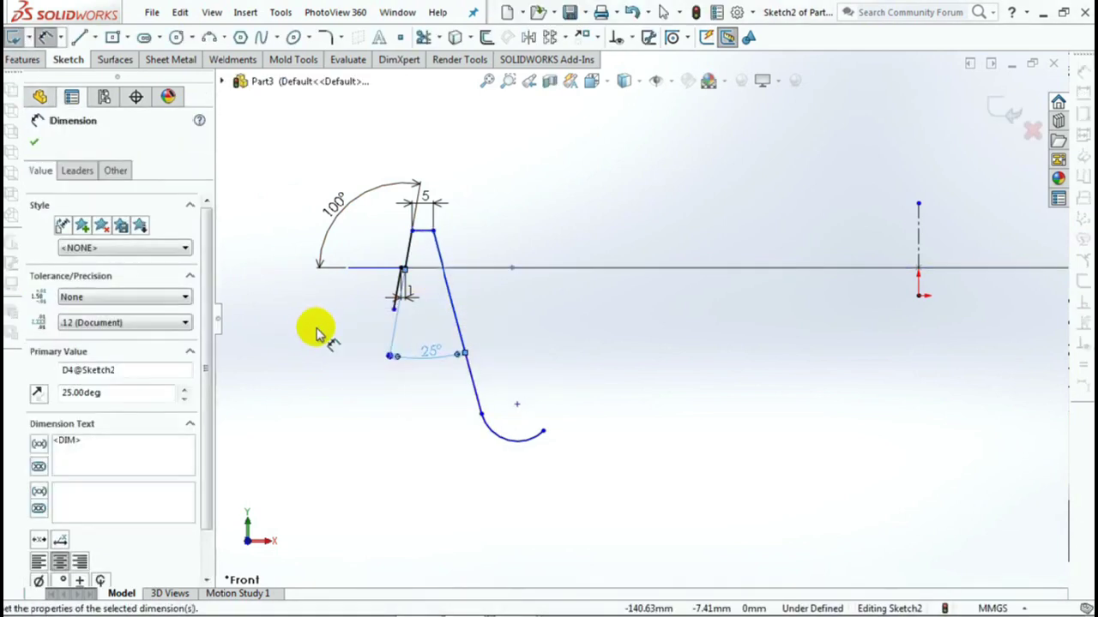
Step: Add the 6.50 vertical offset and the 12 height dimensions
{"action": "left_click", "coordinate": [399, 273]}
{"action": "left_click", "coordinate": [296, 288]}
{"action": "type", "text": "6.5"}
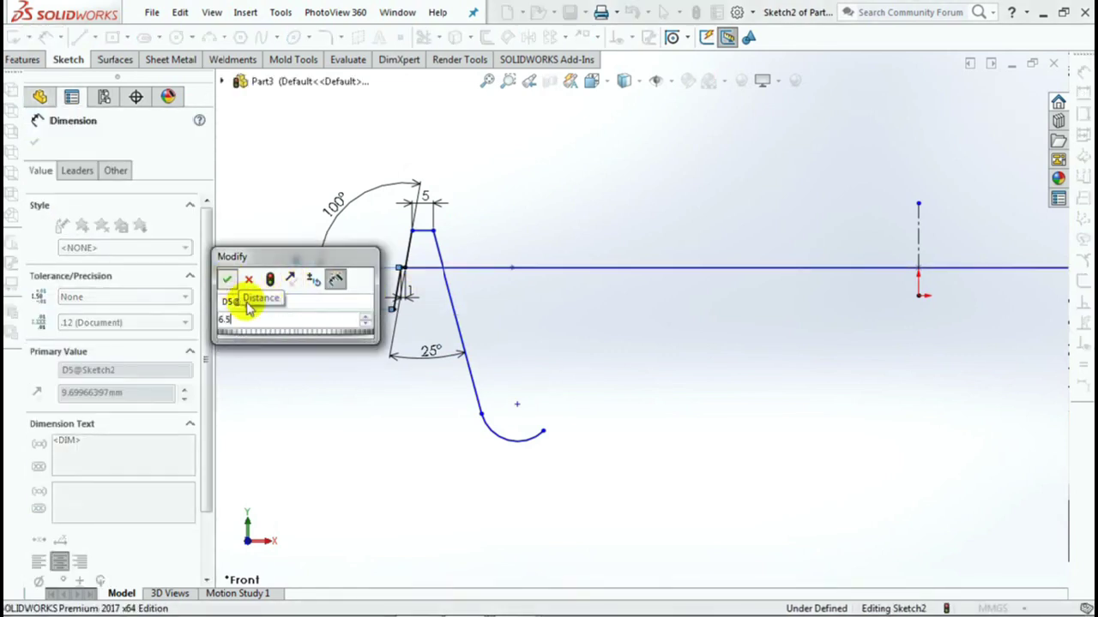
{"action": "left_click", "coordinate": [227, 279]}
{"action": "left_click", "coordinate": [417, 294]}
{"action": "left_click", "coordinate": [396, 300]}
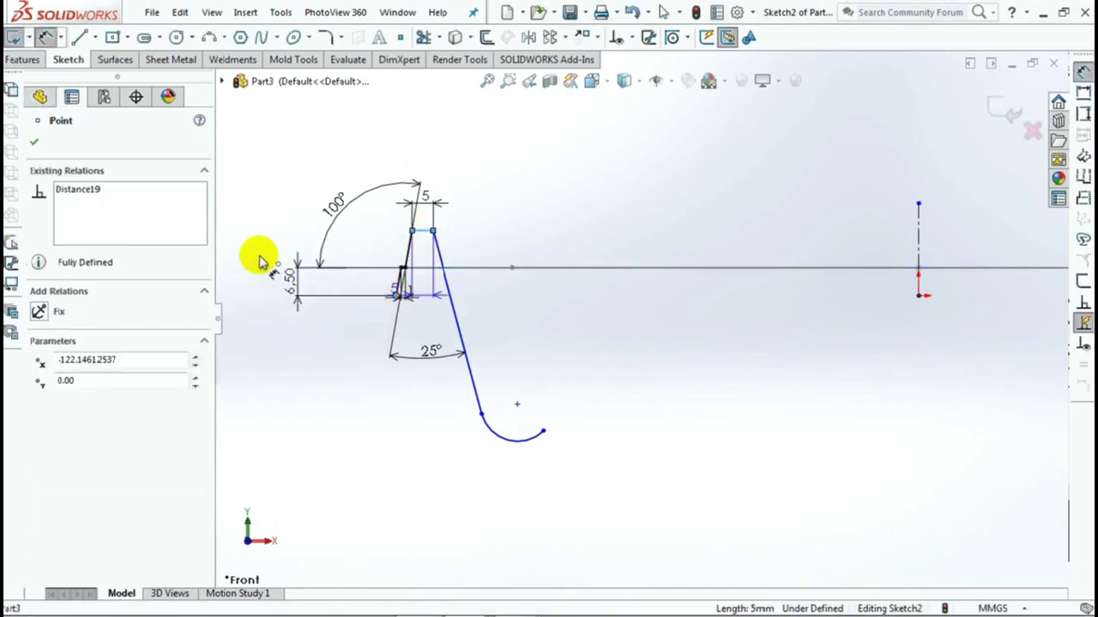
{"action": "left_click", "coordinate": [255, 266]}
{"action": "left_click", "coordinate": [258, 267]}
{"action": "type", "text": "12"}
{"action": "left_click", "coordinate": [504, 350]}
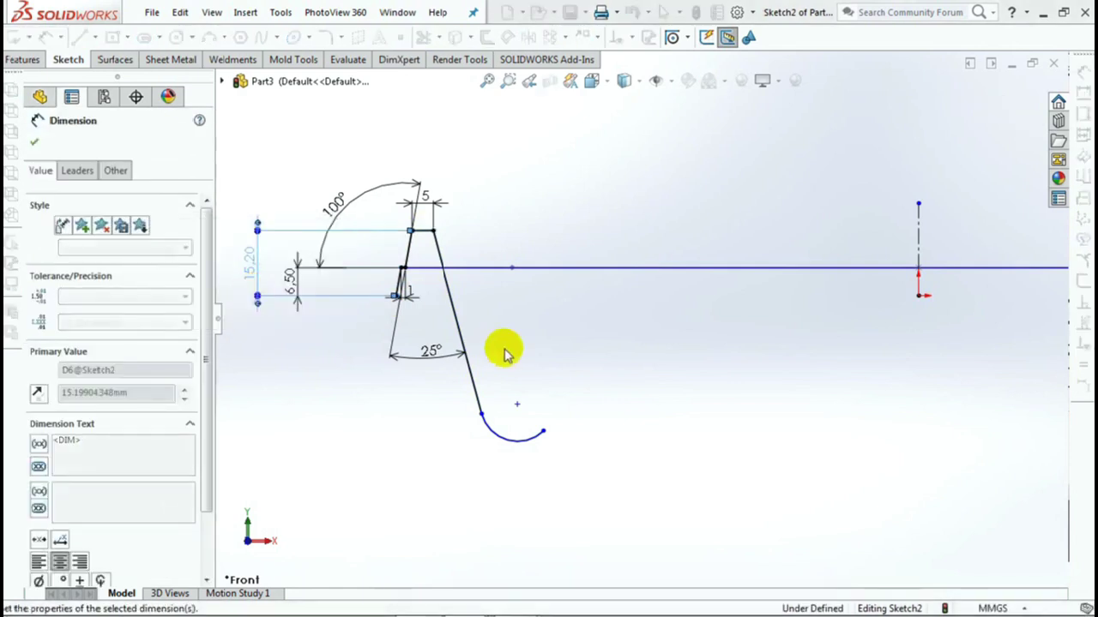
{"action": "key", "text": "Escape"}
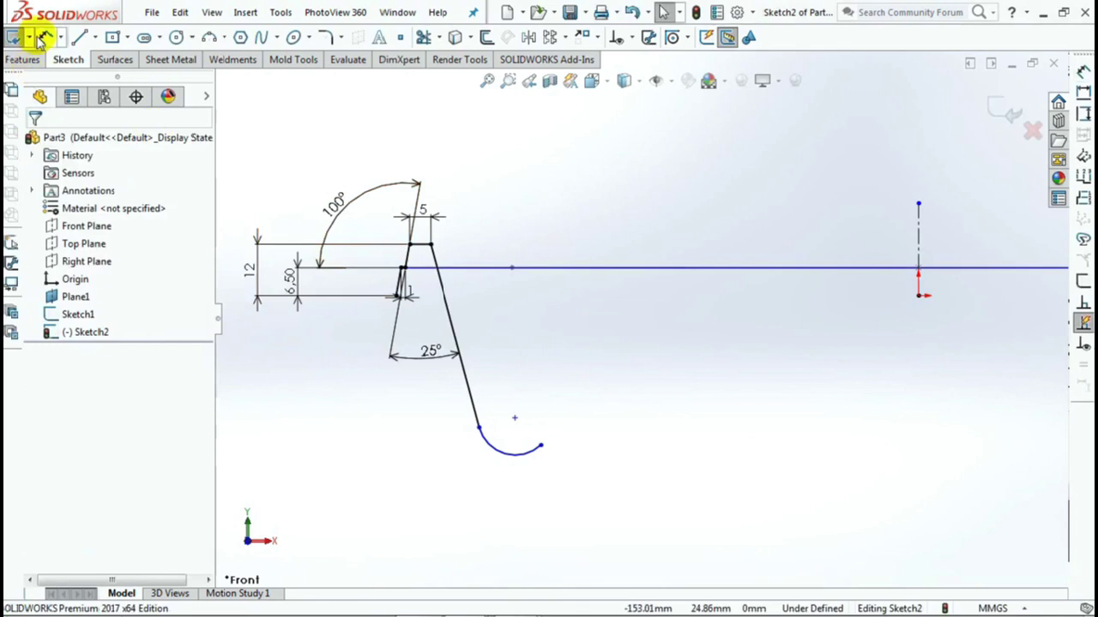
Step: Add the 193 distance to the arc endpoint and set the arc's vertical dimension to 34
{"action": "left_click", "coordinate": [534, 289]}
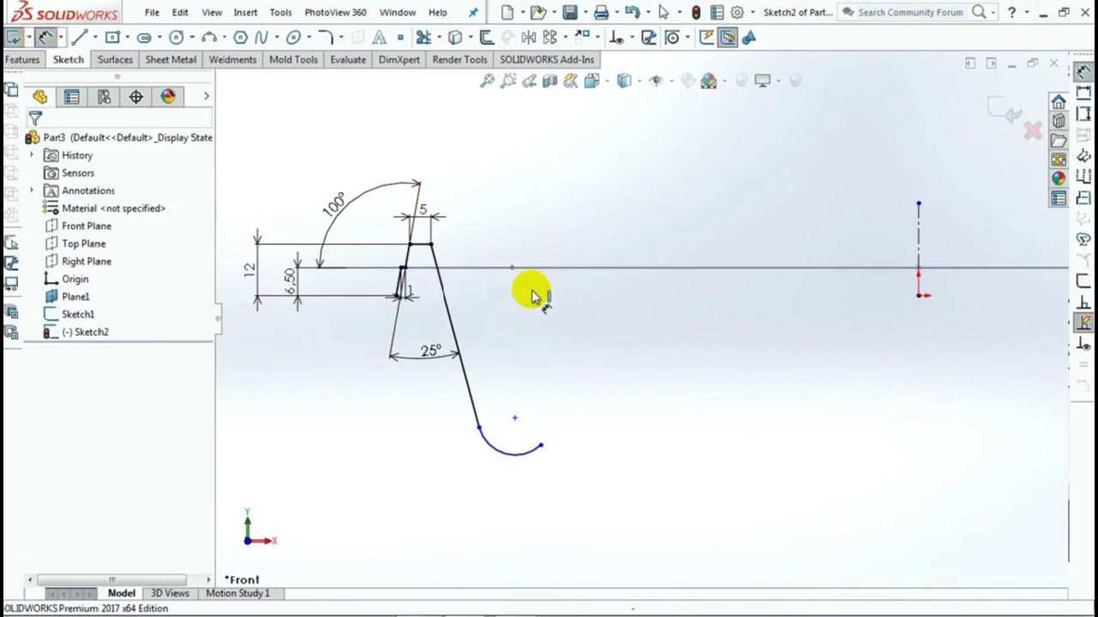
{"action": "left_click", "coordinate": [918, 269]}
{"action": "left_click", "coordinate": [969, 485]}
{"action": "type", "text": "193"}
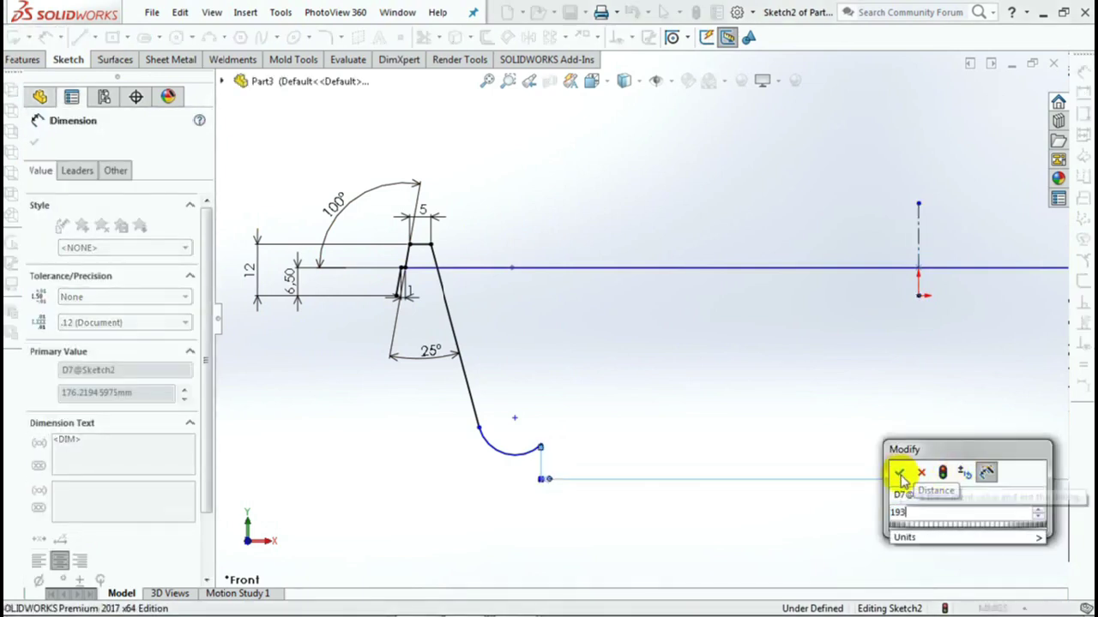
{"action": "left_click", "coordinate": [901, 477]}
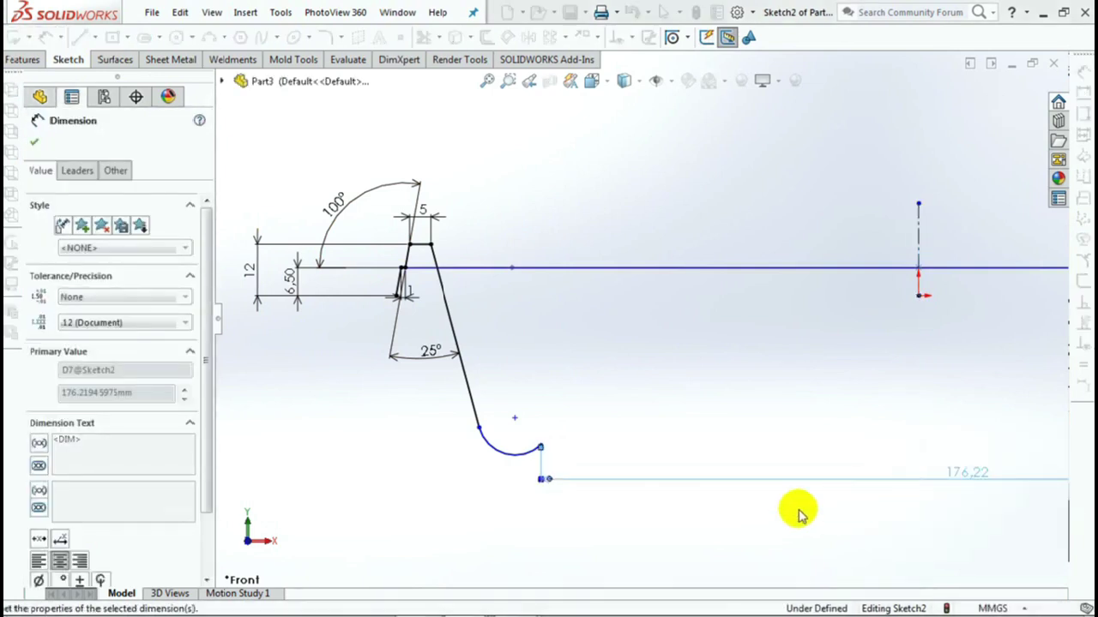
{"action": "left_click", "coordinate": [490, 437]}
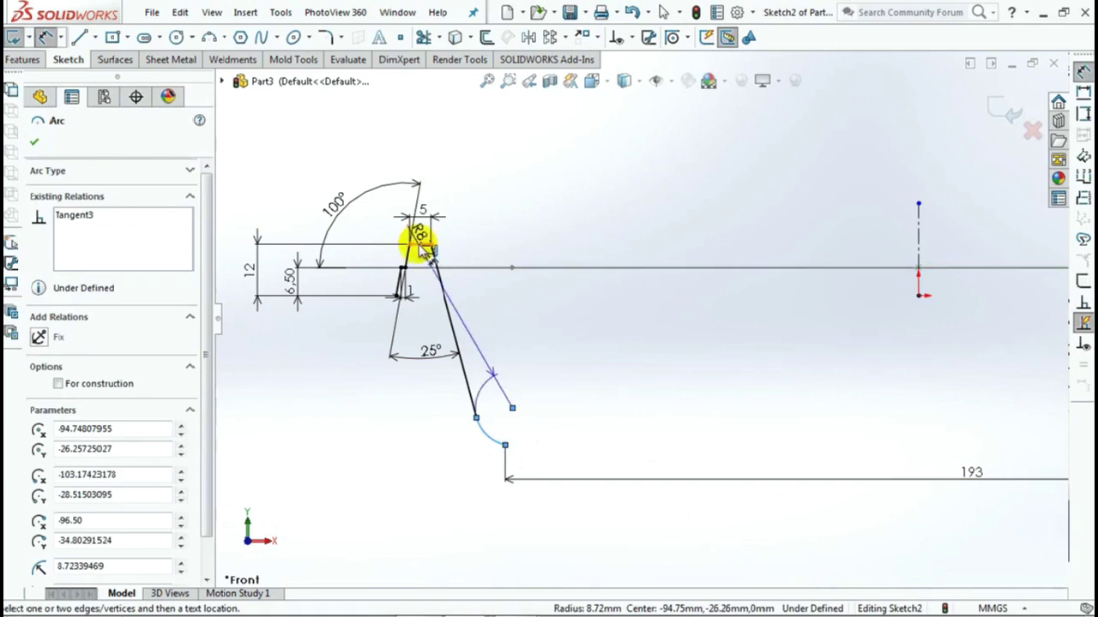
{"action": "left_click", "coordinate": [420, 243]}
{"action": "left_click", "coordinate": [725, 353]}
{"action": "left_click", "coordinate": [657, 337]}
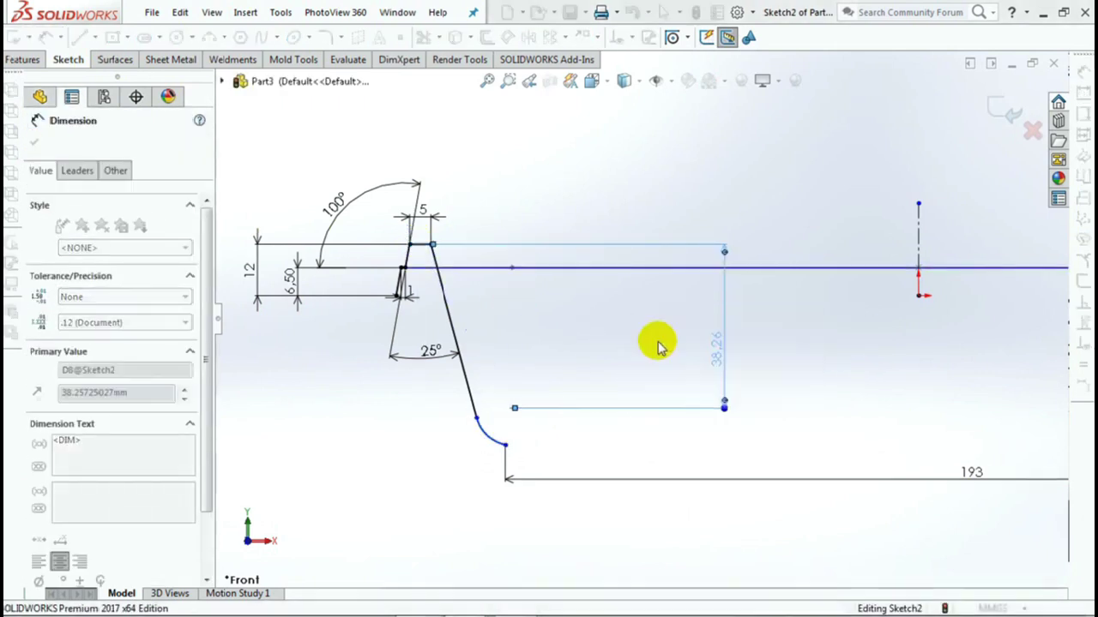
{"action": "left_click_drag", "start_coordinate": [214, 331], "coordinate": [208, 421]}
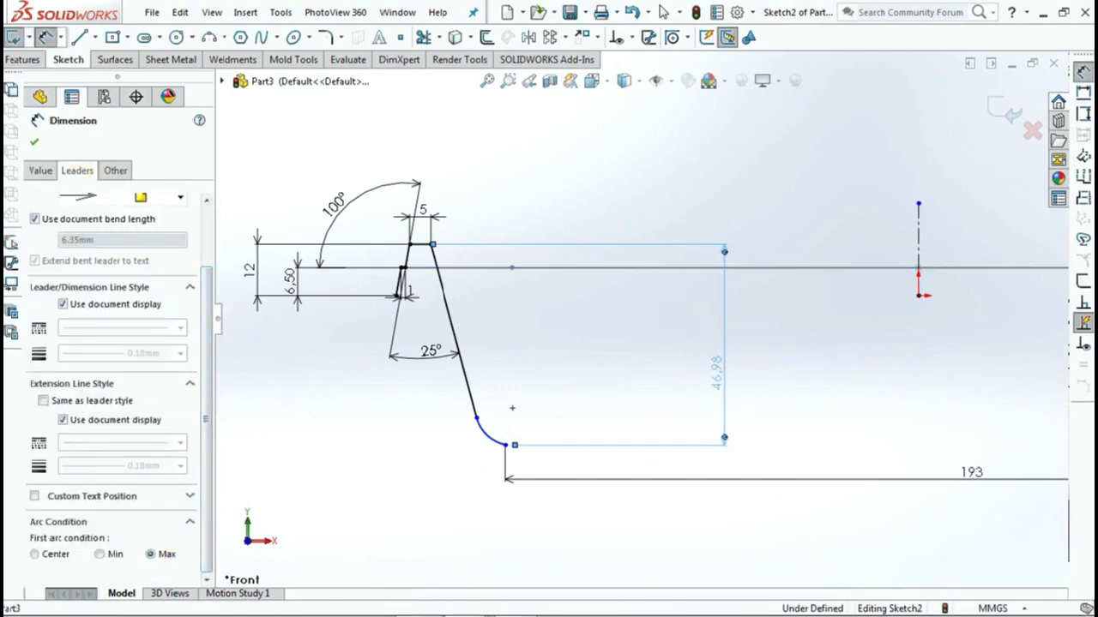
{"action": "left_click", "coordinate": [719, 384]}
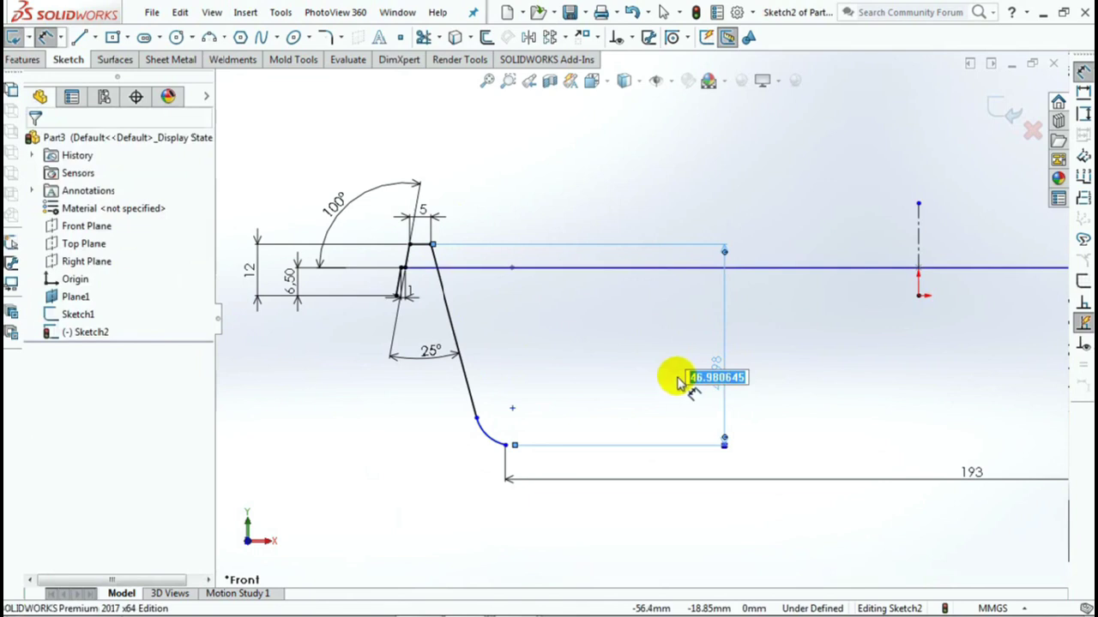
{"action": "type", "text": "34"}
{"action": "key", "text": "Return"}
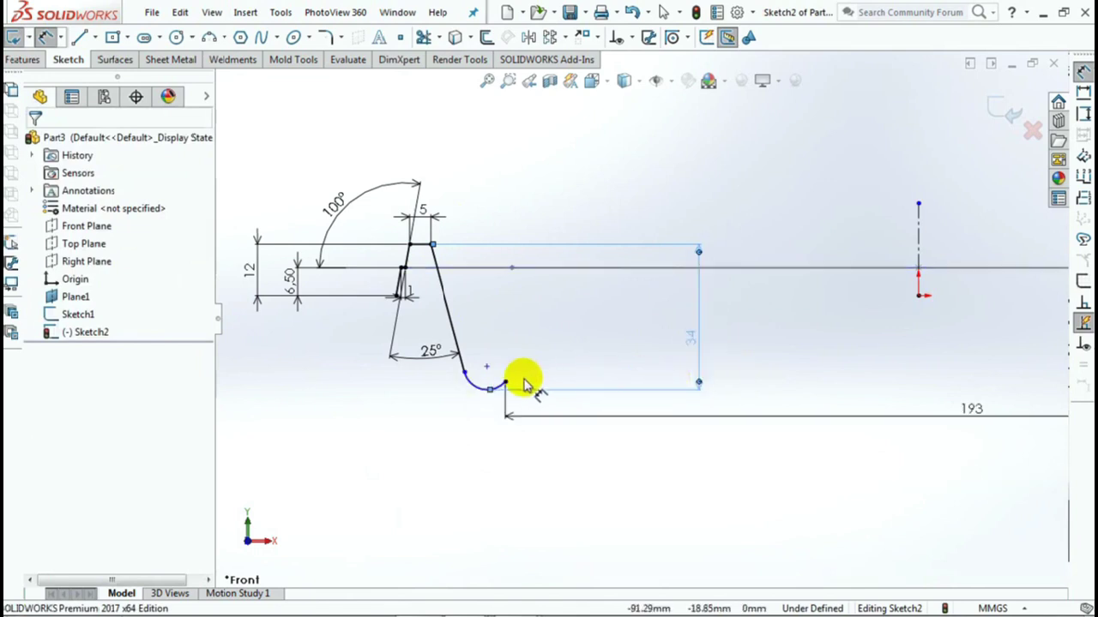
Step: Add the 31.50 vertical height from the arc endpoint to the top line
{"action": "left_click", "coordinate": [505, 384]}
{"action": "left_click", "coordinate": [419, 243]}
{"action": "left_click", "coordinate": [610, 318]}
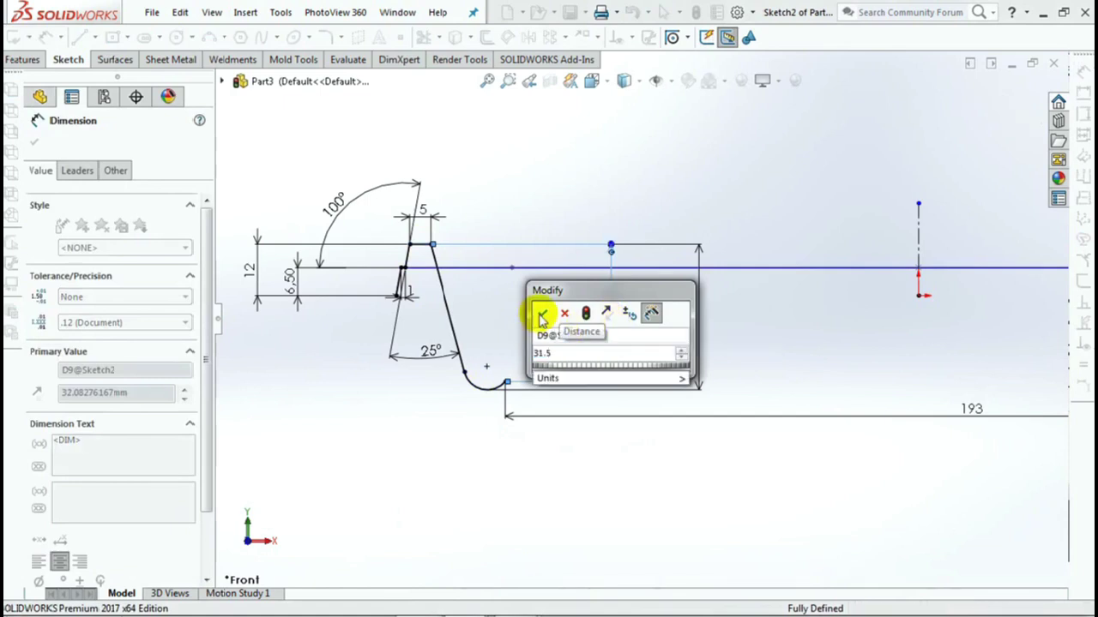
{"action": "left_click", "coordinate": [542, 313]}
{"action": "key", "text": "Escape"}
{"action": "scroll", "coordinate": [423, 180], "scroll_direction": "down", "scroll_amount": 2}
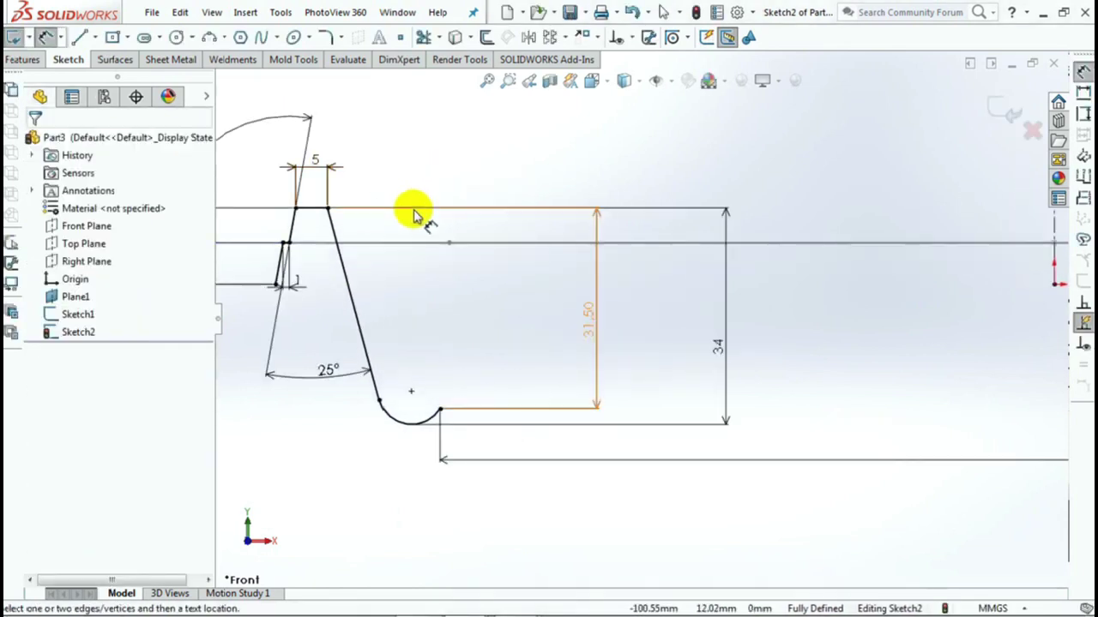
{"action": "scroll", "coordinate": [638, 301], "scroll_direction": "down", "scroll_amount": 2}
{"action": "left_click", "coordinate": [329, 38]}
{"action": "type", "text": "1.5"}
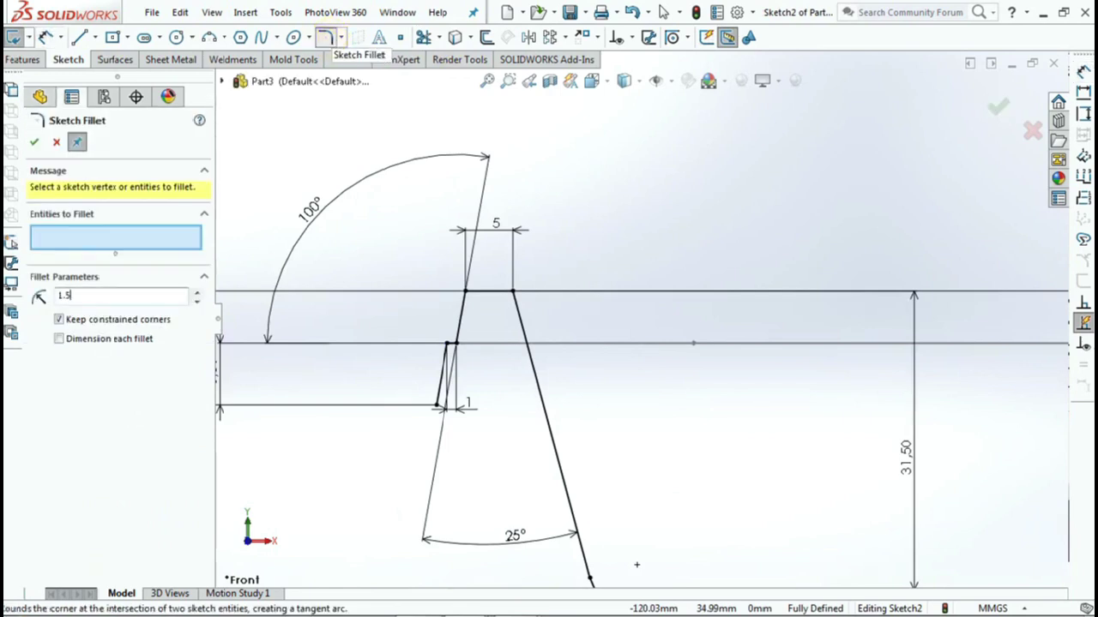
Step: Fillet the lip profile's top-left and top-right corners with 1.50 mm radius
{"action": "left_click", "coordinate": [466, 293]}
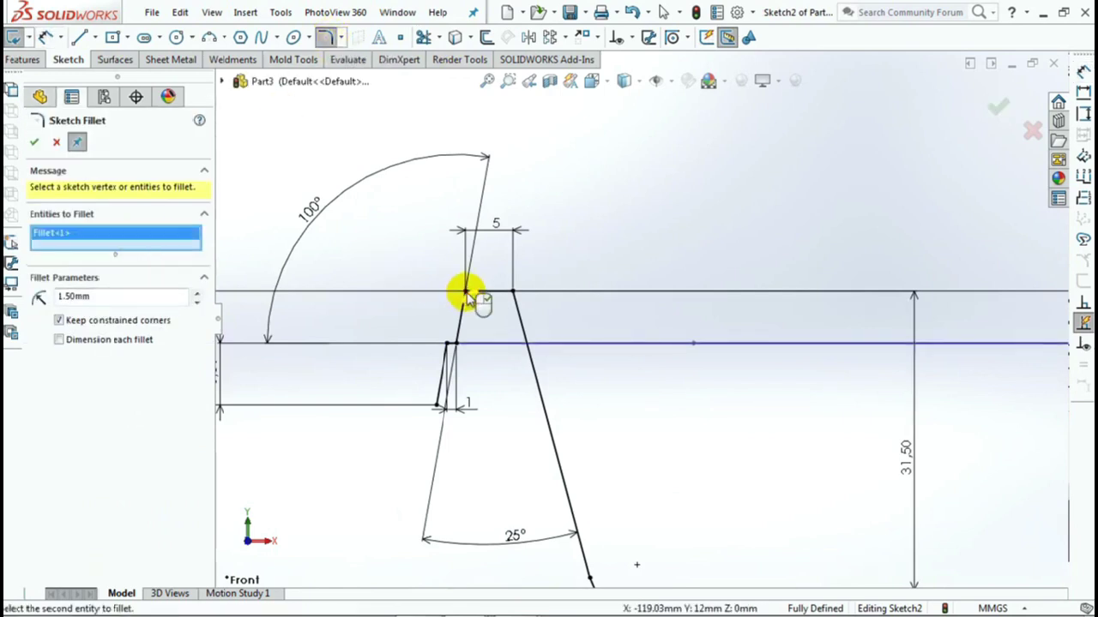
{"action": "left_click", "coordinate": [511, 293]}
{"action": "left_click", "coordinate": [34, 145]}
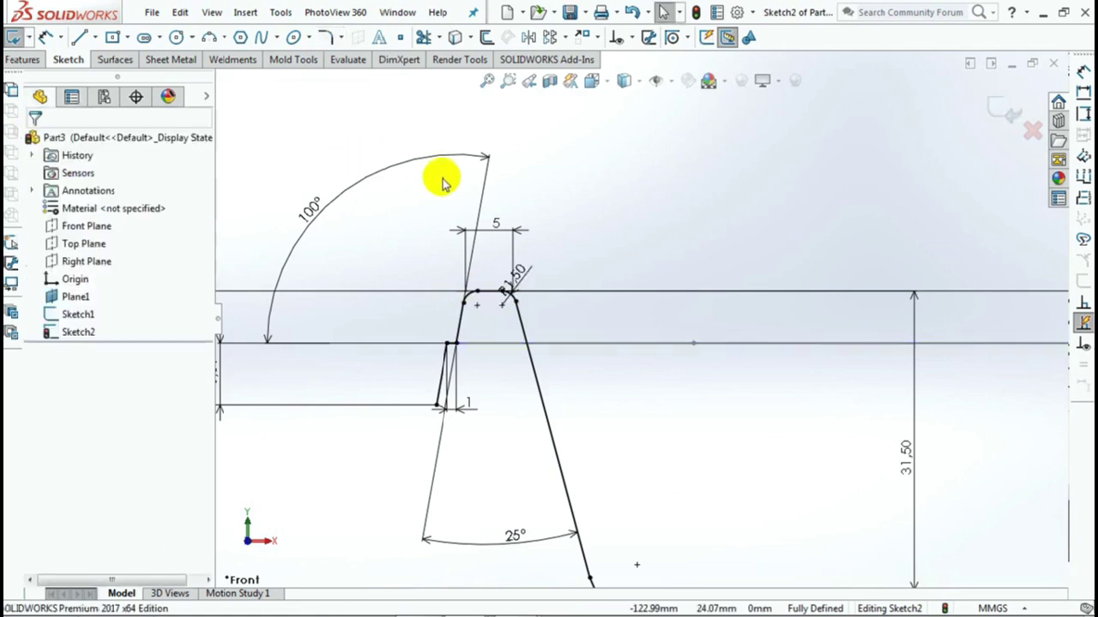
{"action": "scroll", "coordinate": [634, 241], "scroll_direction": "up", "scroll_amount": 5}
{"action": "mouse_move", "coordinate": [694, 245]}
{"action": "middle_mouse_down"}
{"action": "mouse_move", "coordinate": [649, 277]}
{"action": "mouse_move", "coordinate": [699, 283]}
{"action": "mouse_move", "coordinate": [485, 294]}
{"action": "middle_mouse_up"}
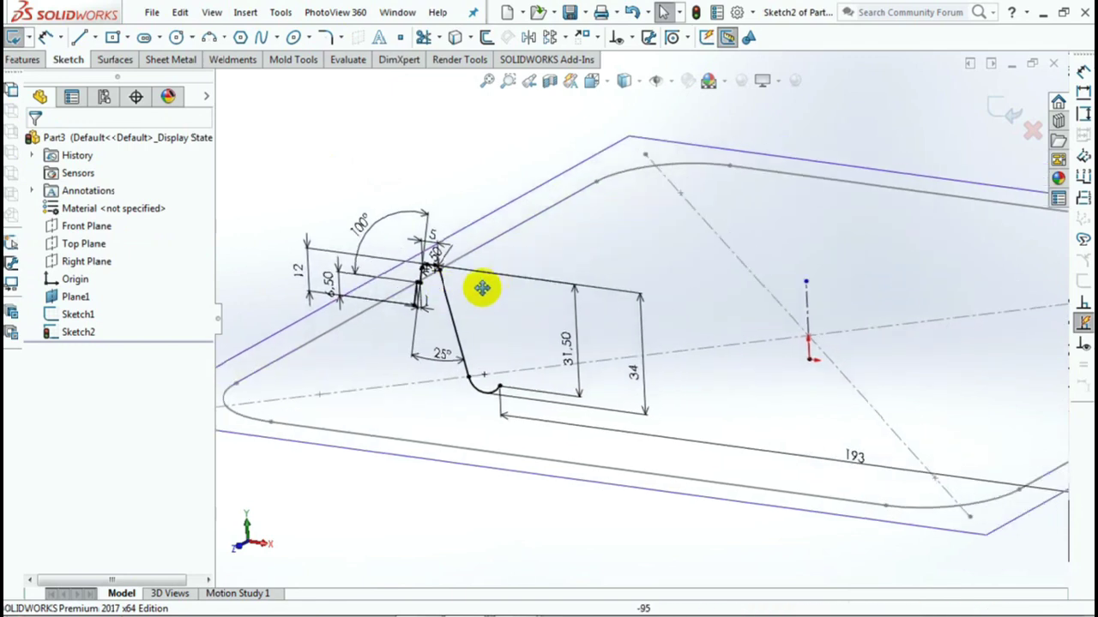
Step: Exit the sketch, start a swept surface, and select the lip profile as a group
{"action": "left_click", "coordinate": [1012, 110]}
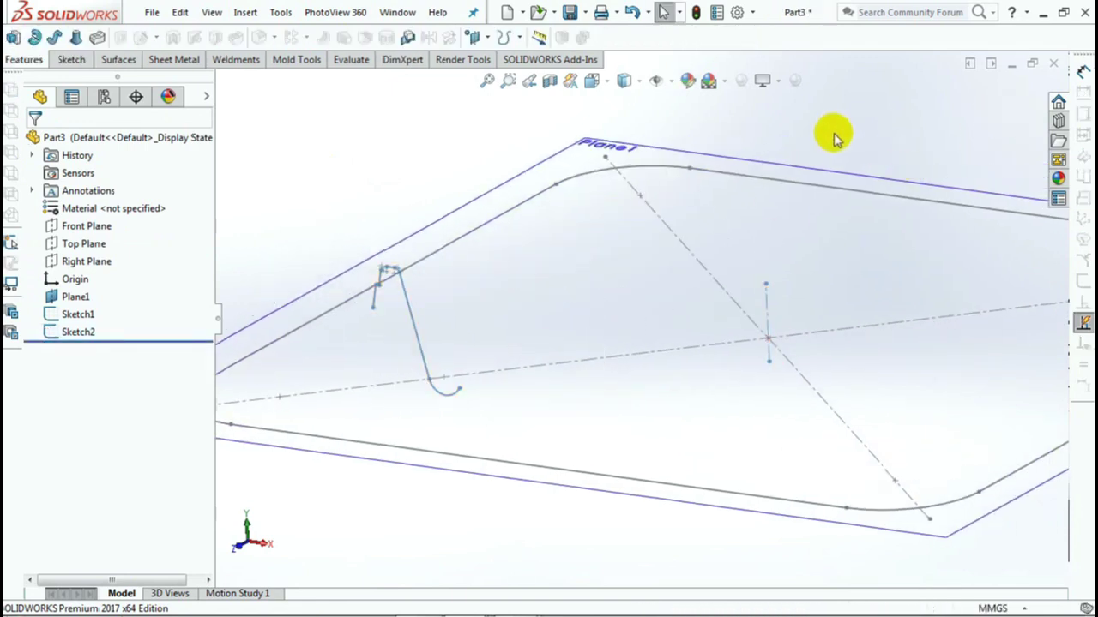
{"action": "middle_click_drag", "start_coordinate": [472, 155], "coordinate": [429, 179]}
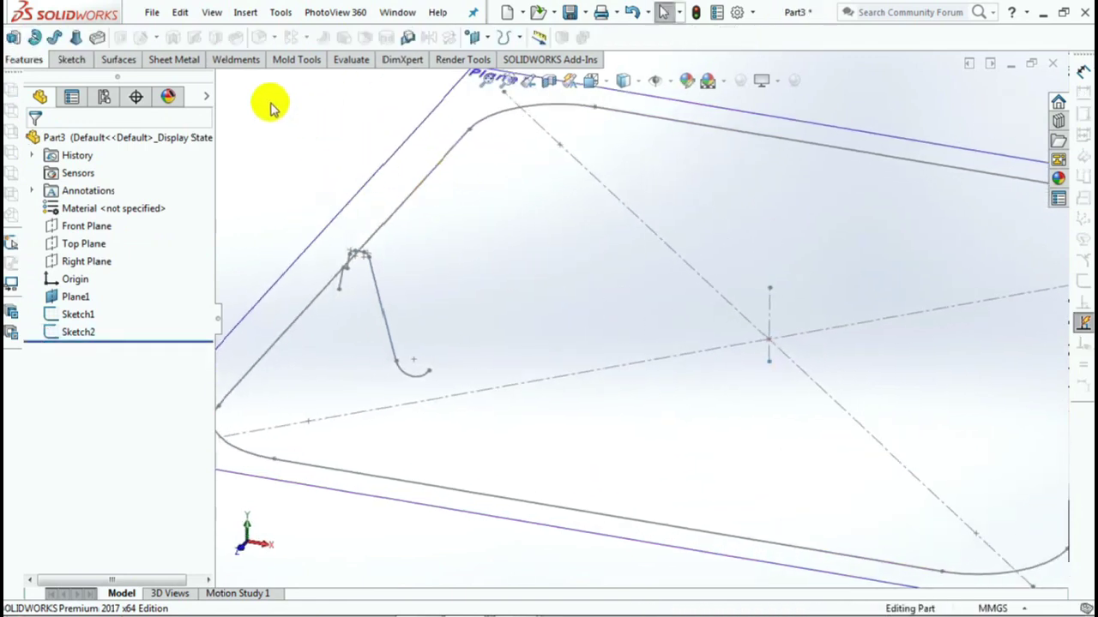
{"action": "left_click", "coordinate": [120, 60]}
{"action": "left_click", "coordinate": [54, 38]}
{"action": "right_click", "coordinate": [160, 230]}
{"action": "left_click", "coordinate": [189, 232]}
{"action": "scroll", "coordinate": [285, 258], "scroll_direction": "up", "scroll_amount": 3}
{"action": "scroll", "coordinate": [358, 262], "scroll_direction": "up", "scroll_amount": 2}
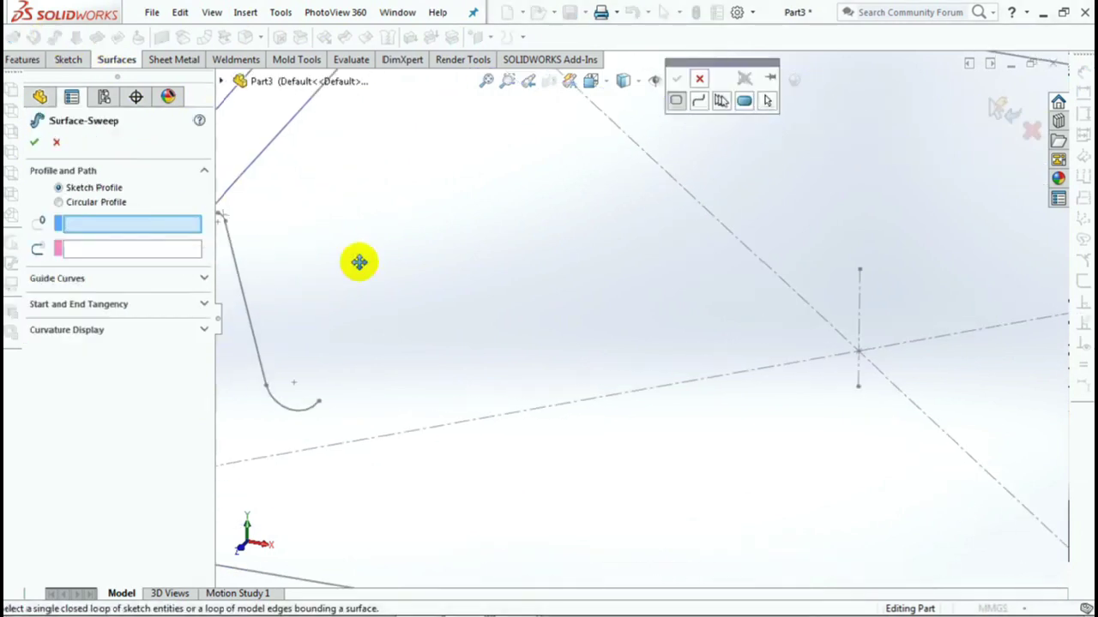
{"action": "left_click", "coordinate": [720, 101]}
{"action": "left_click", "coordinate": [433, 296]}
{"action": "mouse_move", "coordinate": [429, 282]}
{"action": "middle_mouse_down"}
{"action": "mouse_move", "coordinate": [412, 220]}
{"action": "mouse_move", "coordinate": [420, 292]}
{"action": "mouse_move", "coordinate": [452, 306]}
{"action": "mouse_move", "coordinate": [331, 461]}
{"action": "mouse_move", "coordinate": [410, 341]}
{"action": "middle_mouse_up"}
{"action": "scroll", "coordinate": [443, 228], "scroll_direction": "down", "scroll_amount": 2}
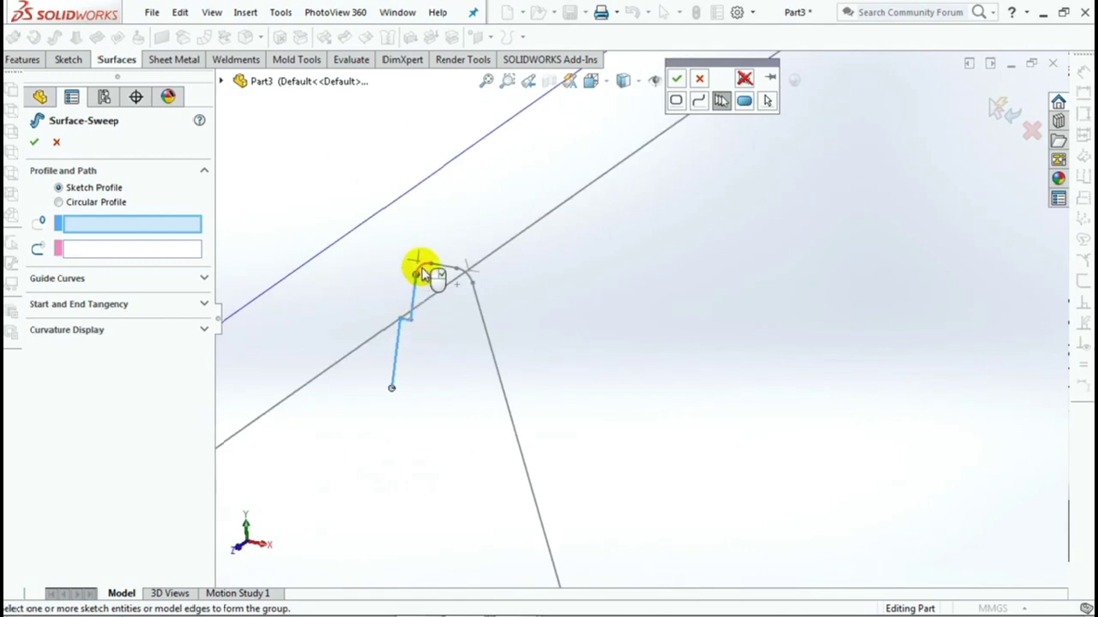
{"action": "right_click", "coordinate": [470, 283]}
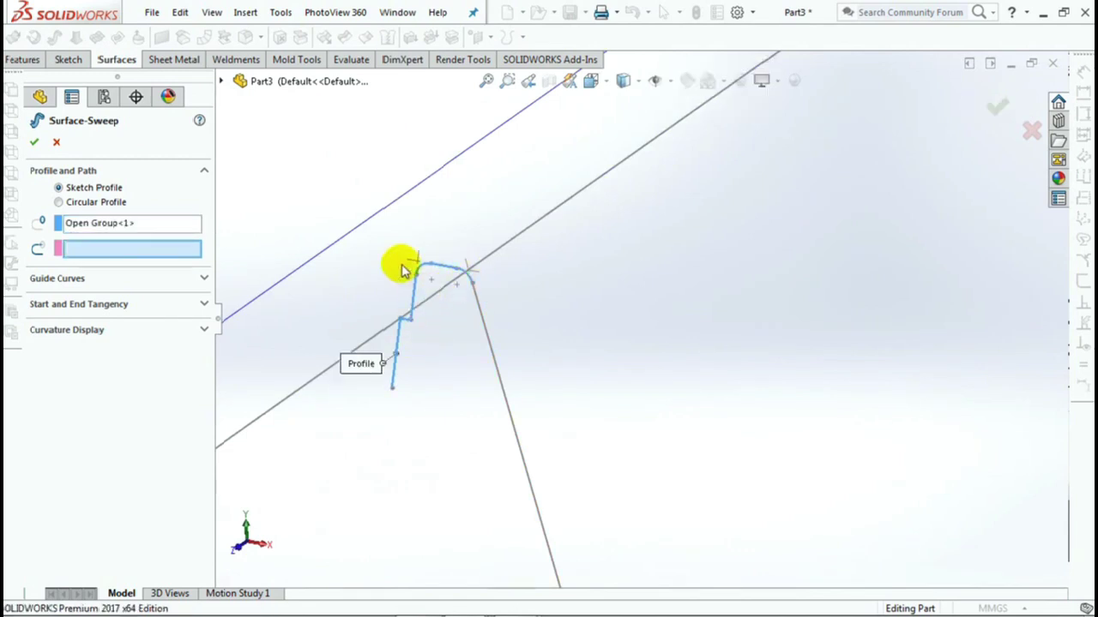
Step: Use the rounded-square rim as the closed-loop path and confirm Surface-Sweep1
{"action": "right_click", "coordinate": [549, 249]}
{"action": "left_click", "coordinate": [600, 295]}
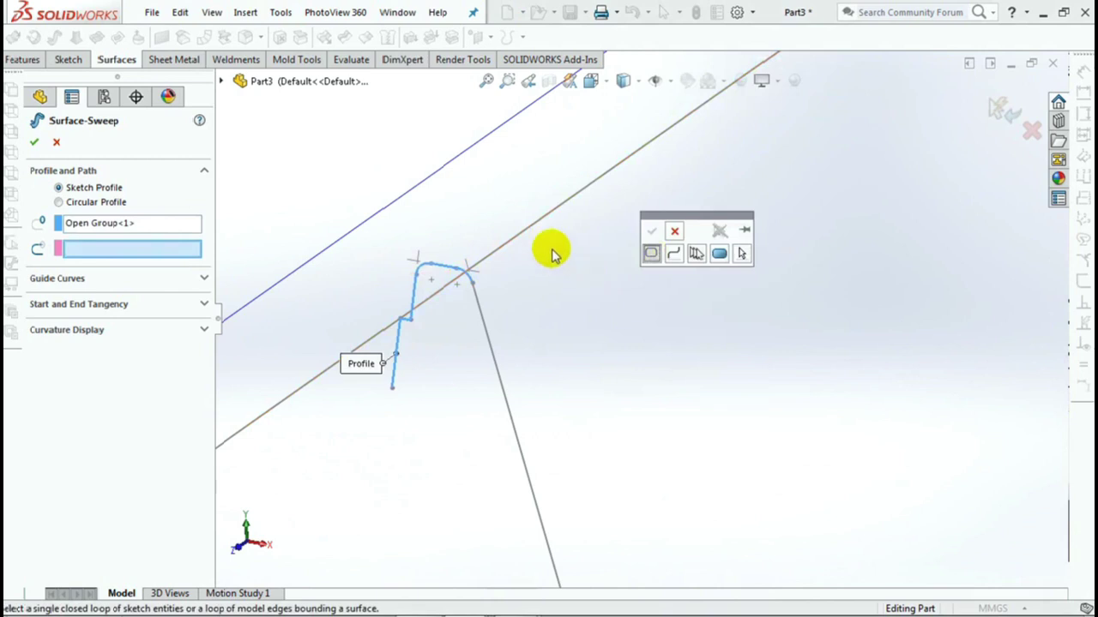
{"action": "scroll", "coordinate": [568, 249], "scroll_direction": "up", "scroll_amount": 5}
{"action": "mouse_move", "coordinate": [727, 350]}
{"action": "middle_mouse_down", "text": "ctrl"}
{"action": "mouse_move", "coordinate": [613, 325]}
{"action": "mouse_move", "coordinate": [529, 324]}
{"action": "middle_mouse_up", "text": "ctrl"}
{"action": "left_click", "coordinate": [652, 233]}
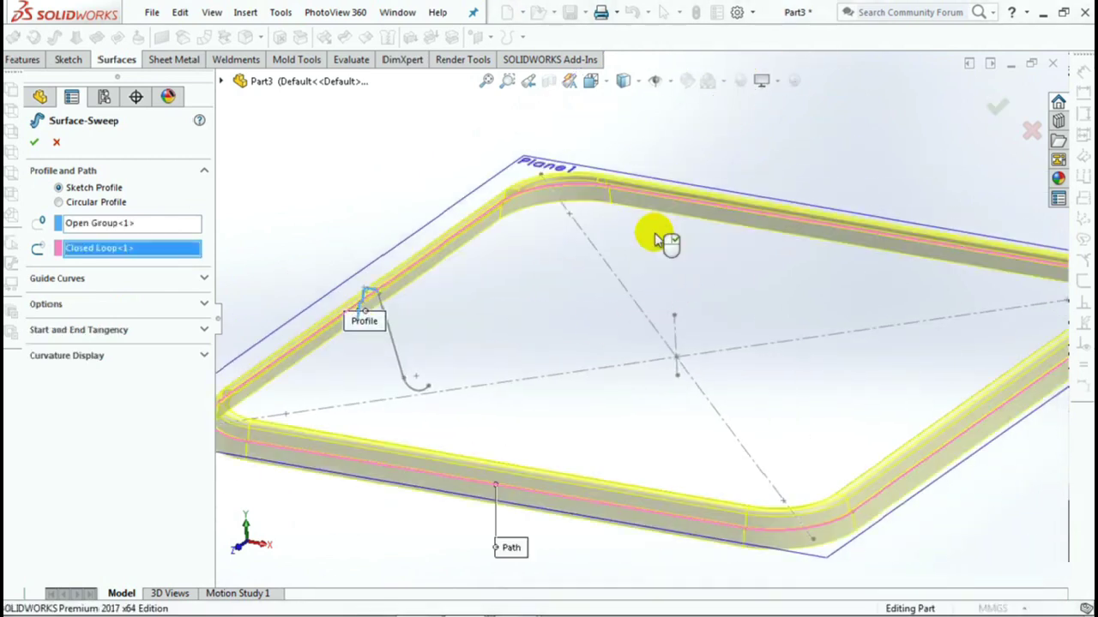
{"action": "left_click", "coordinate": [33, 144]}
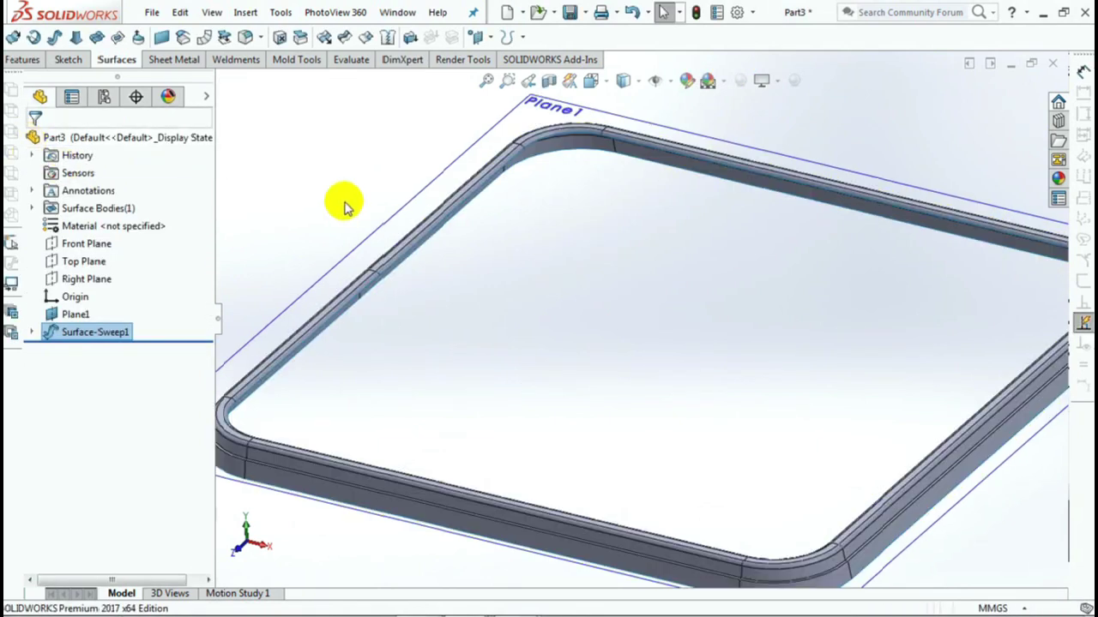
Step: Expand Surface-Sweep1 and show its sketches in the graphics view
{"action": "scroll", "coordinate": [609, 300], "scroll_direction": "up", "scroll_amount": 3}
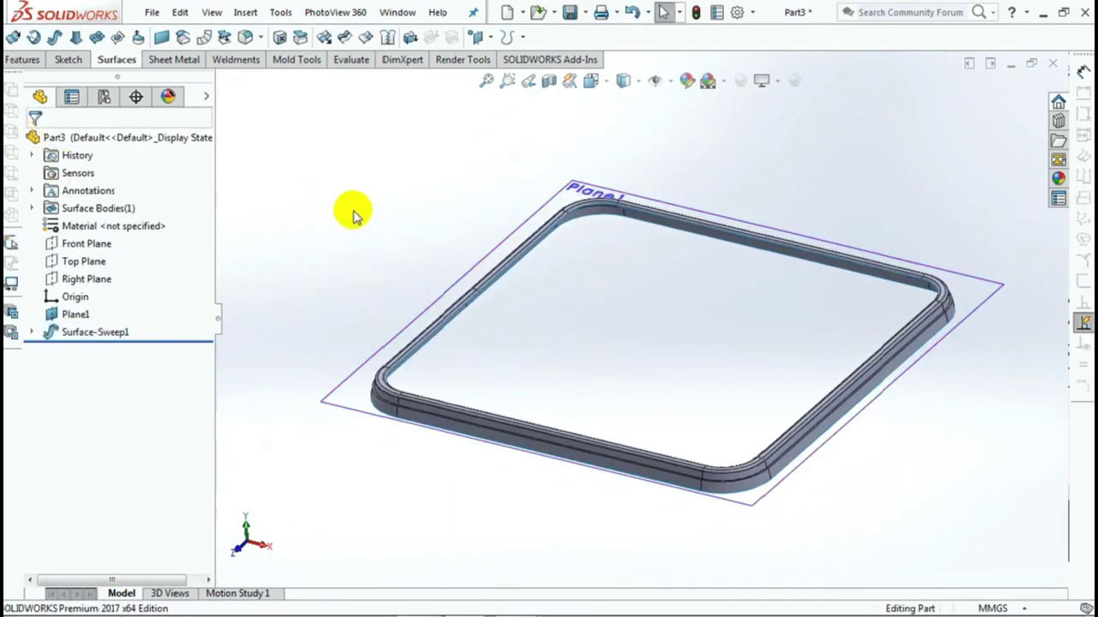
{"action": "left_click", "coordinate": [32, 332]}
{"action": "left_click", "coordinate": [96, 350]}
{"action": "left_click", "coordinate": [88, 299]}
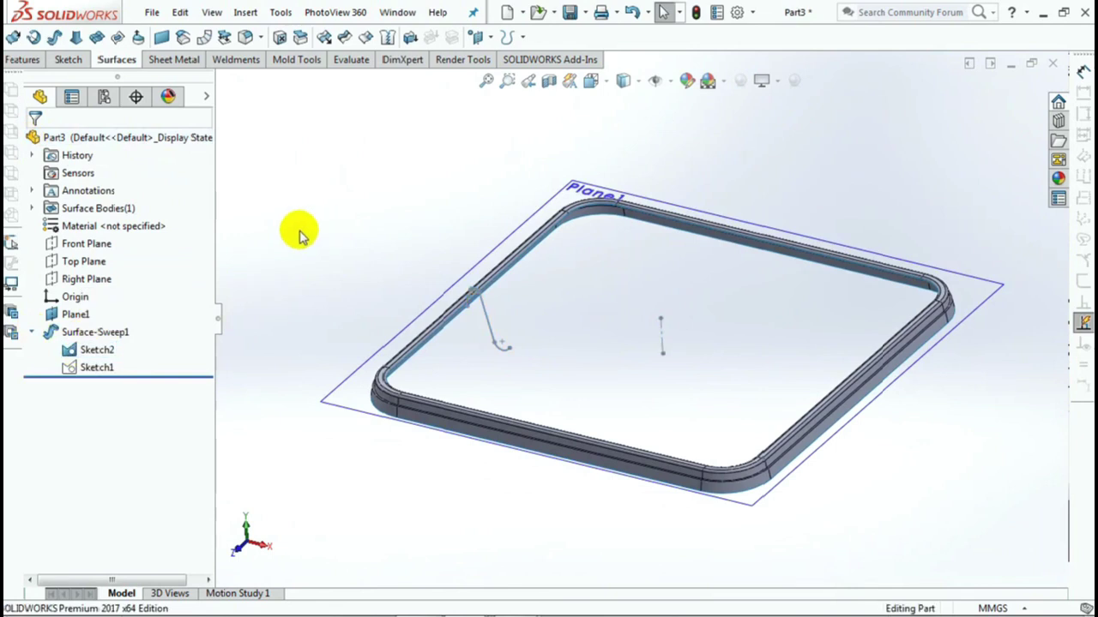
Step: Create Plane2 parallel to the Top Plane through the curled profile's lower end point
{"action": "left_click", "coordinate": [474, 37]}
{"action": "left_click", "coordinate": [504, 55]}
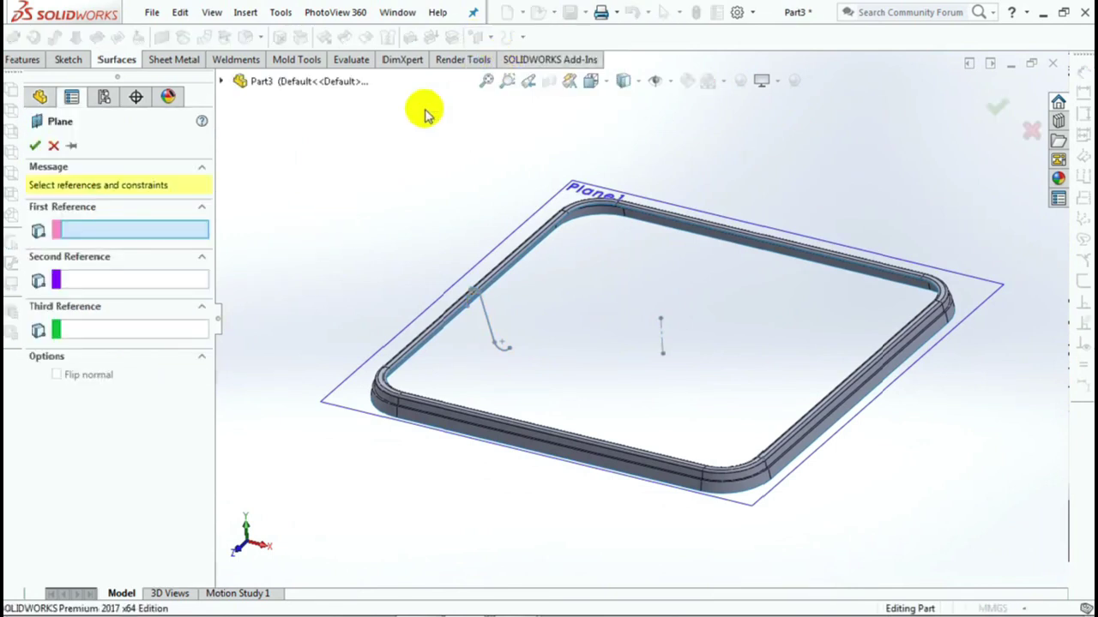
{"action": "left_click", "coordinate": [223, 80]}
{"action": "left_click", "coordinate": [290, 205]}
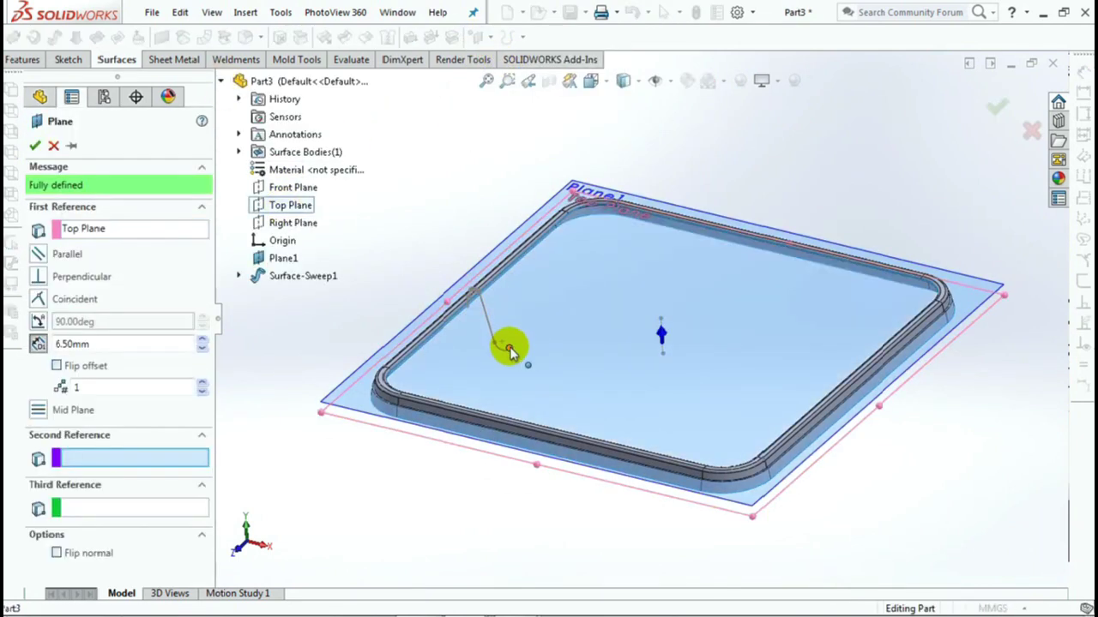
{"action": "left_click", "coordinate": [509, 348]}
{"action": "right_click", "coordinate": [509, 348]}
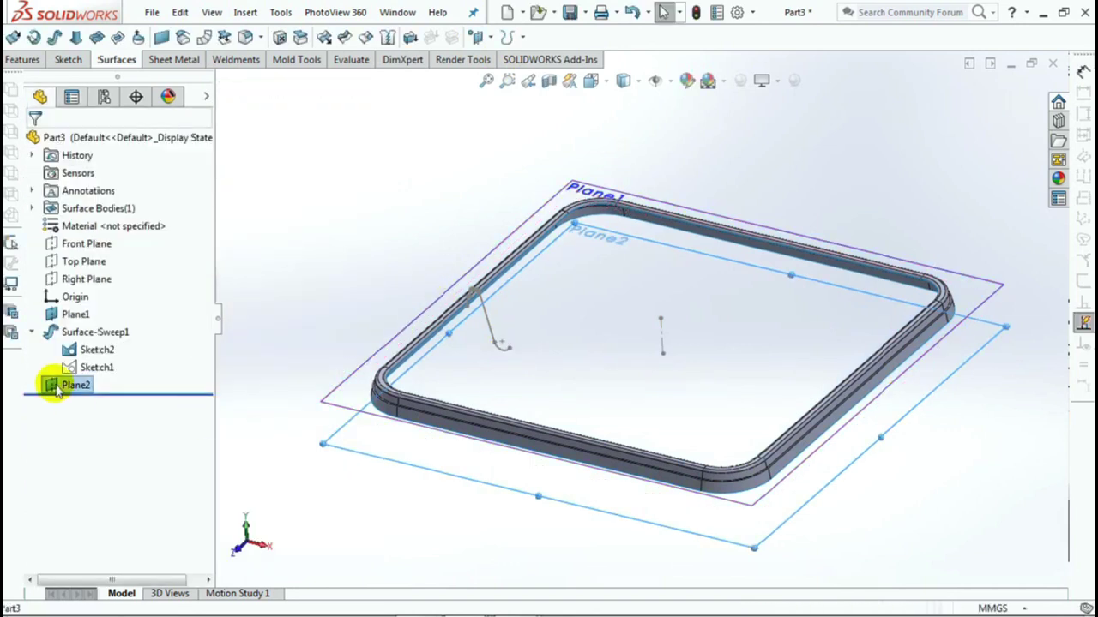
{"action": "left_click", "coordinate": [70, 361]}
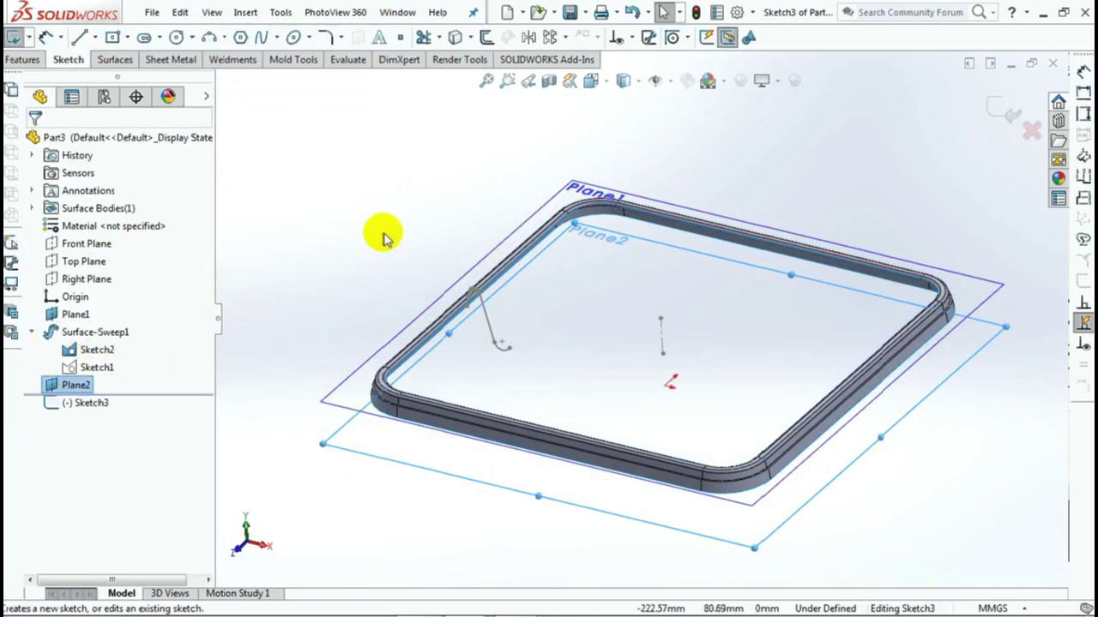
Step: In a Normal To view, draw a centre rectangle about the origin inside the rim
{"action": "key", "text": "ctrl+8"}
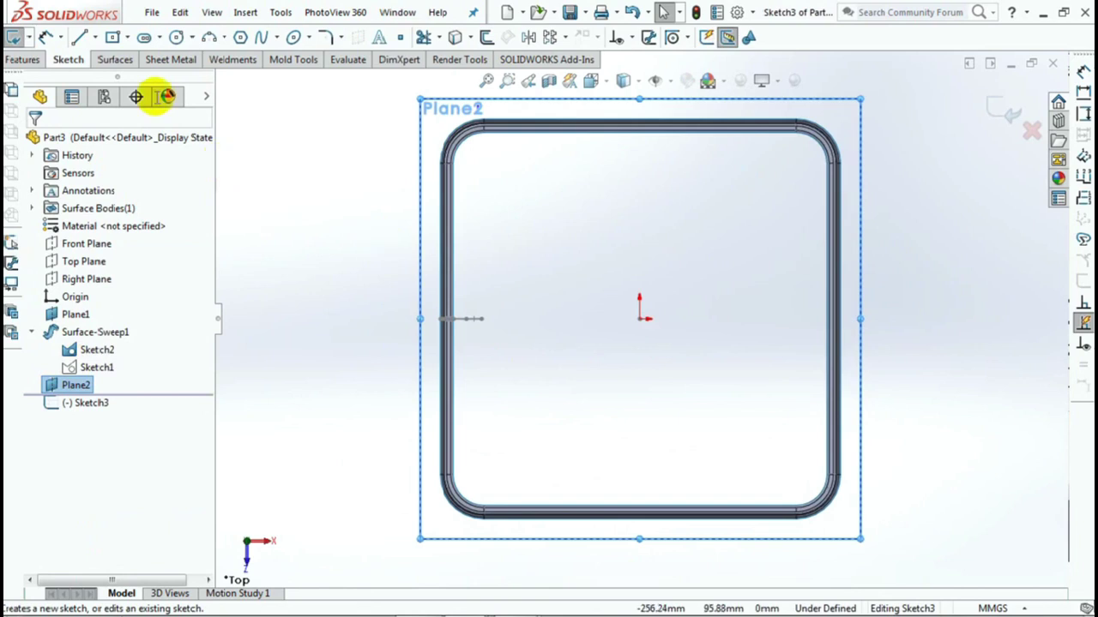
{"action": "left_click", "coordinate": [112, 39]}
{"action": "left_click", "coordinate": [639, 319]}
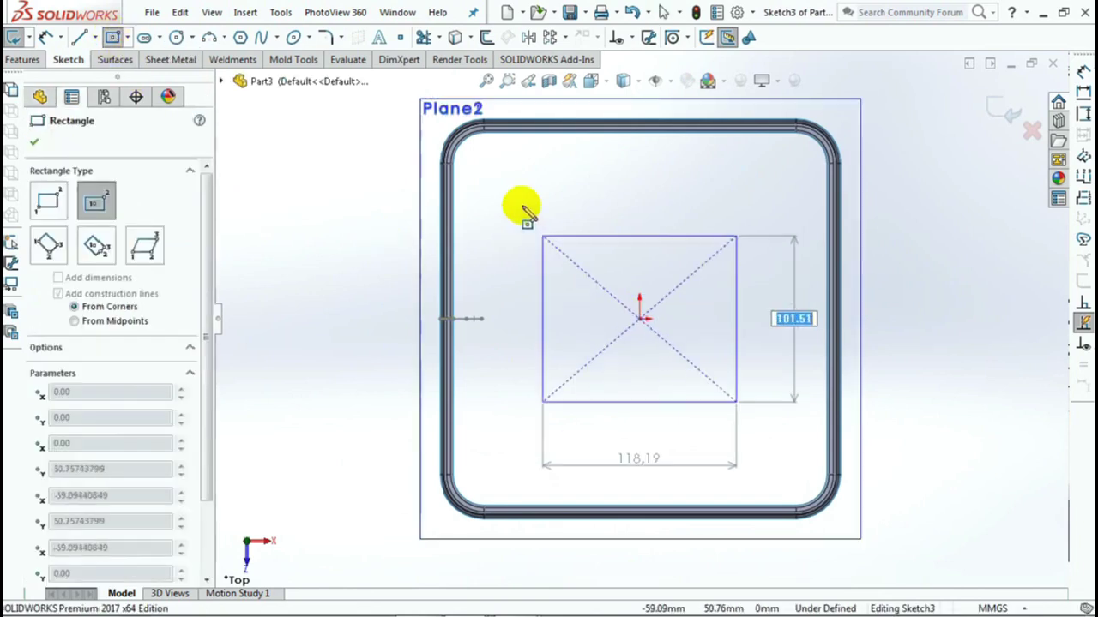
{"action": "left_click", "coordinate": [495, 174]}
{"action": "left_click", "coordinate": [34, 141]}
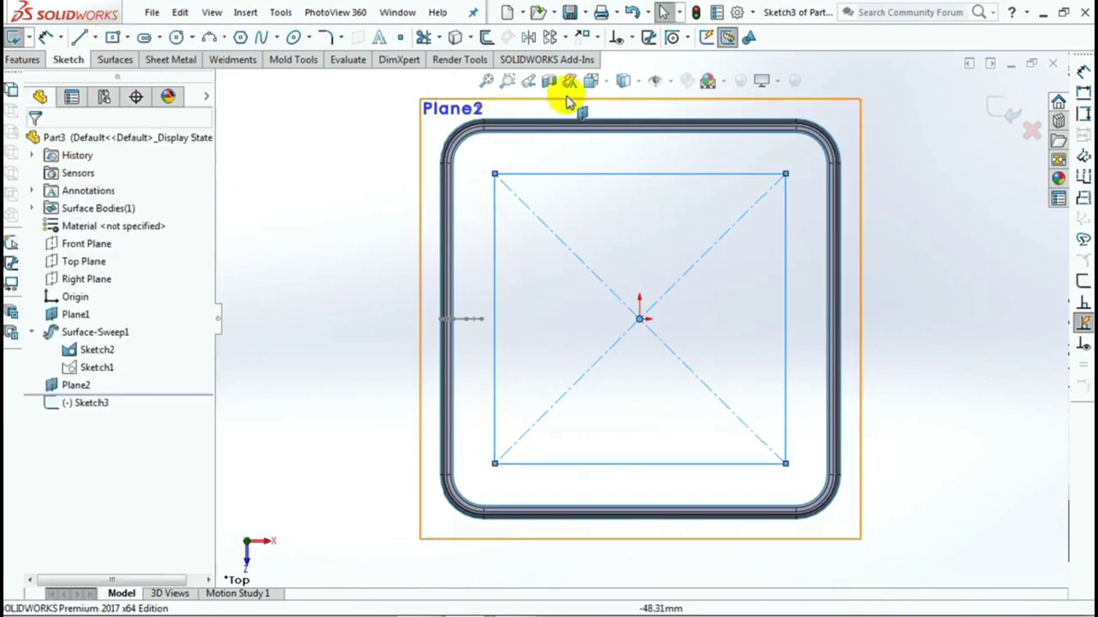
Step: Add an Equal relation between the top and left rectangle lines to make a square
{"action": "left_click", "coordinate": [627, 36]}
{"action": "left_click", "coordinate": [639, 73]}
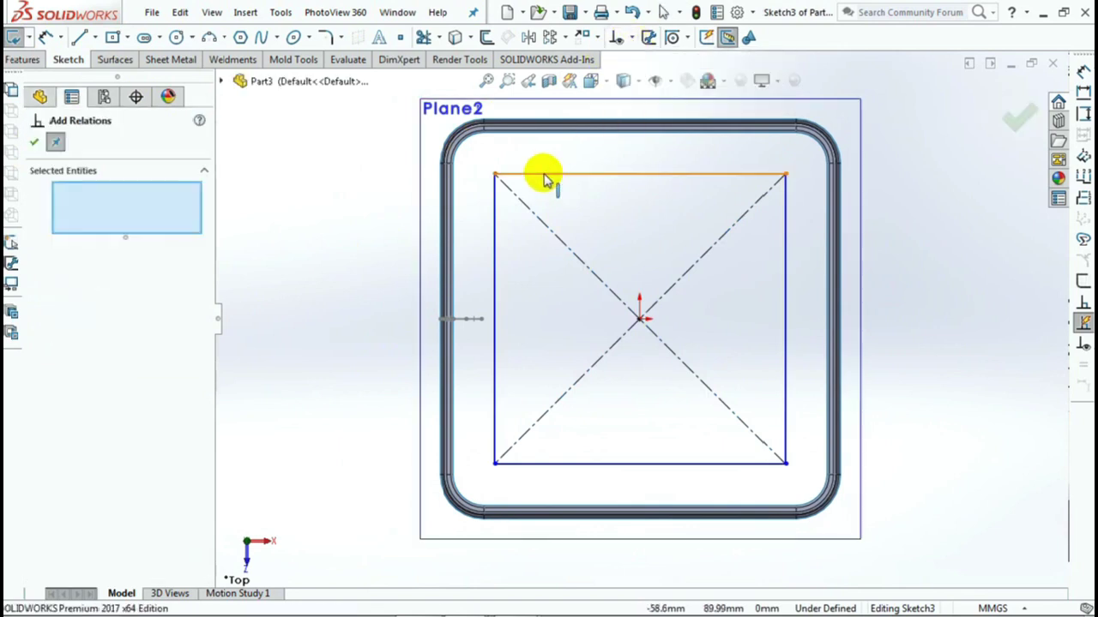
{"action": "left_click", "coordinate": [540, 174]}
{"action": "left_click", "coordinate": [495, 230]}
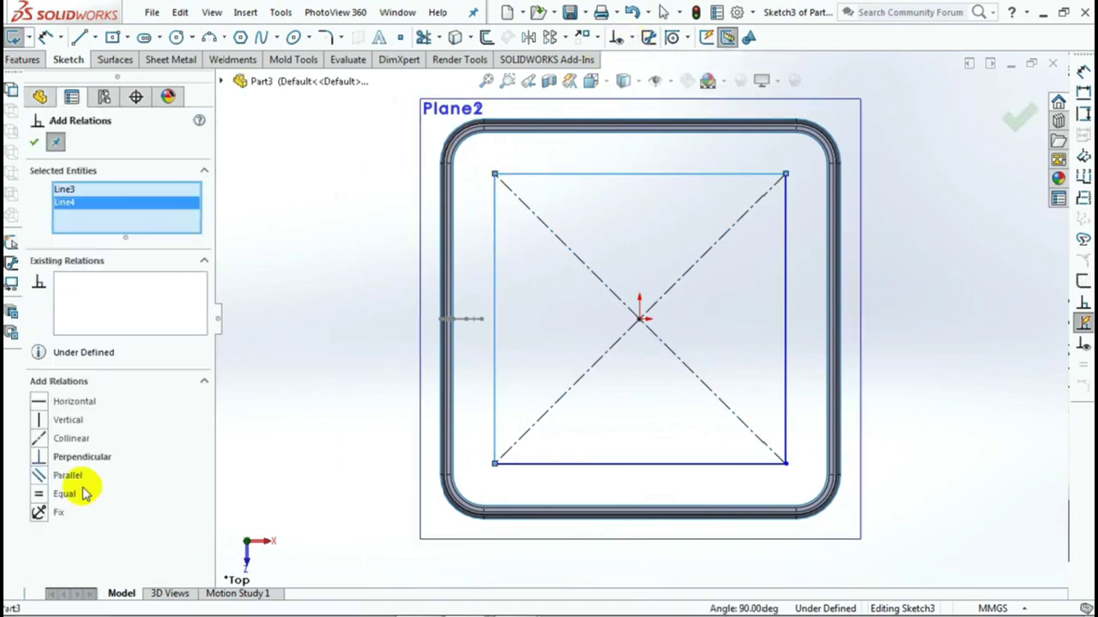
{"action": "left_click", "coordinate": [34, 144]}
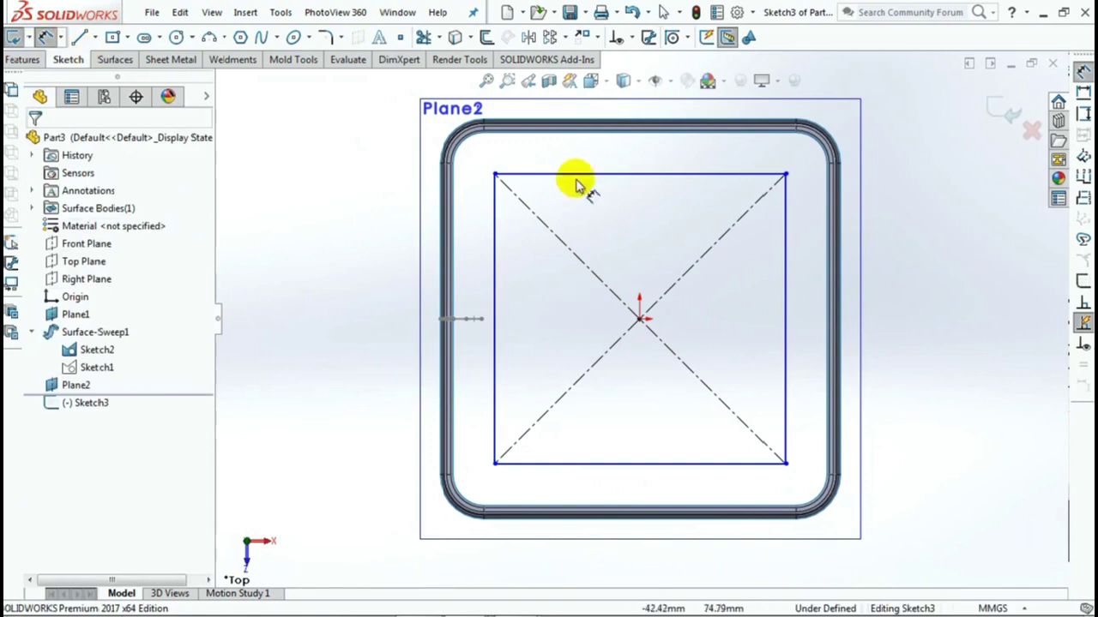
Step: Dimension the square's side to 193 mm
{"action": "left_click", "coordinate": [577, 176]}
{"action": "left_click", "coordinate": [580, 464]}
{"action": "left_click", "coordinate": [358, 309]}
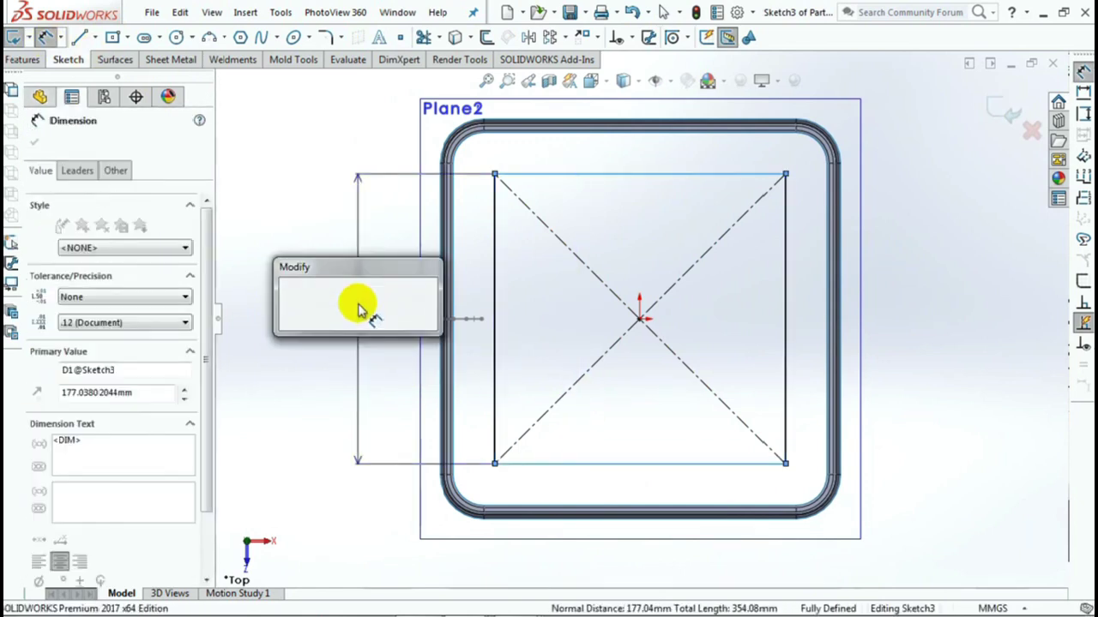
{"action": "type", "text": "193"}
{"action": "left_click", "coordinate": [288, 298]}
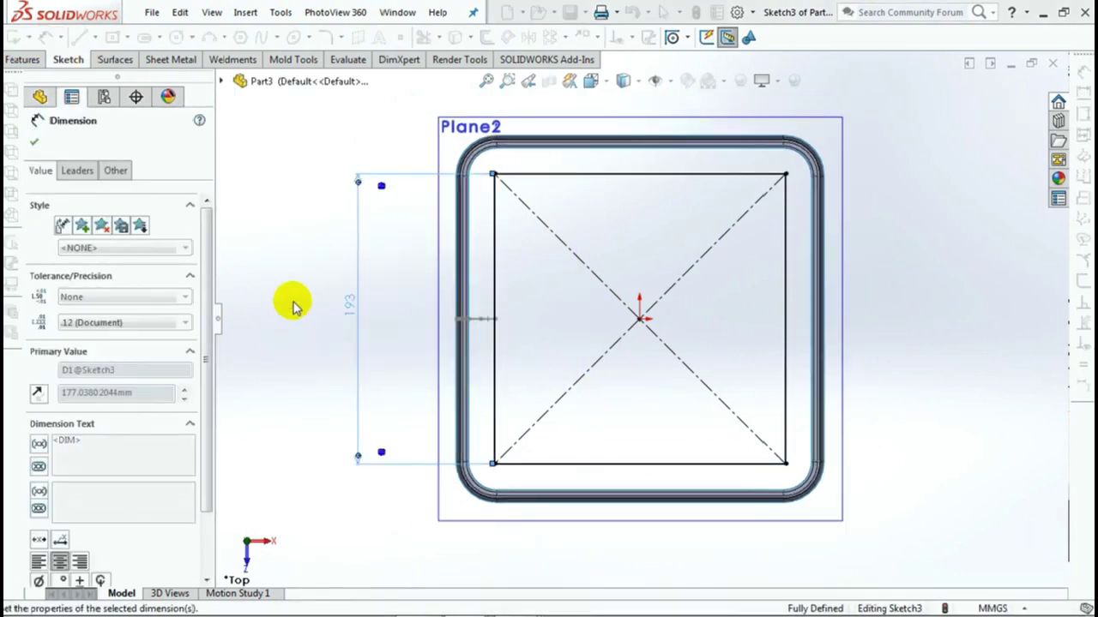
{"action": "left_click", "coordinate": [33, 142]}
{"action": "left_click", "coordinate": [329, 38]}
{"action": "type", "text": "9"}
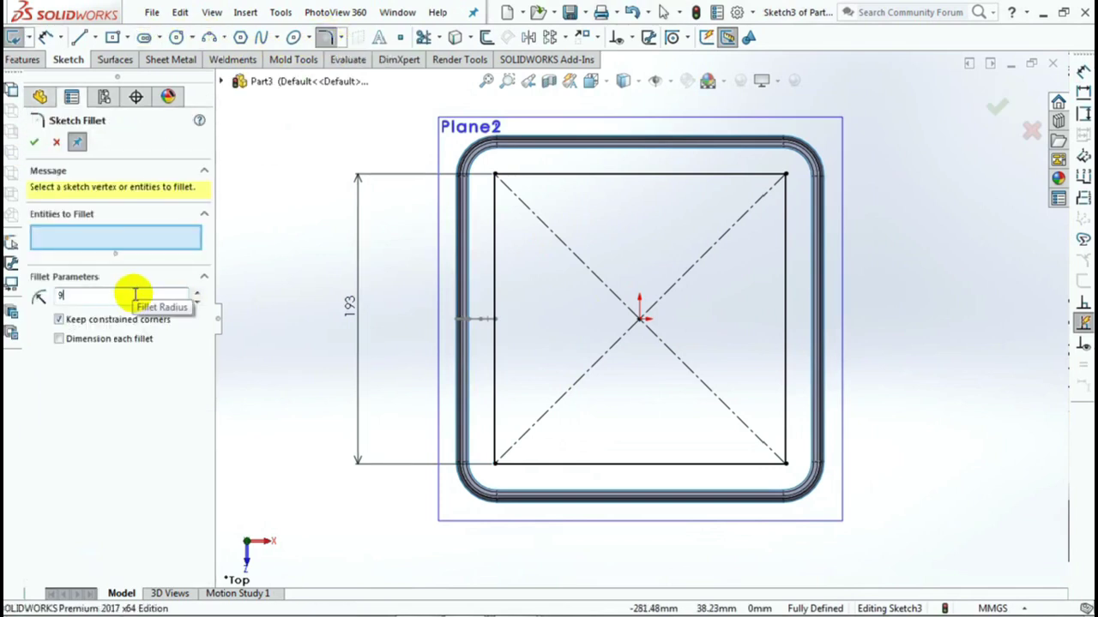
Step: Fillet all four corners of the 193 mm square at 9 mm, accepting each relation warning
{"action": "left_click", "coordinate": [495, 466]}
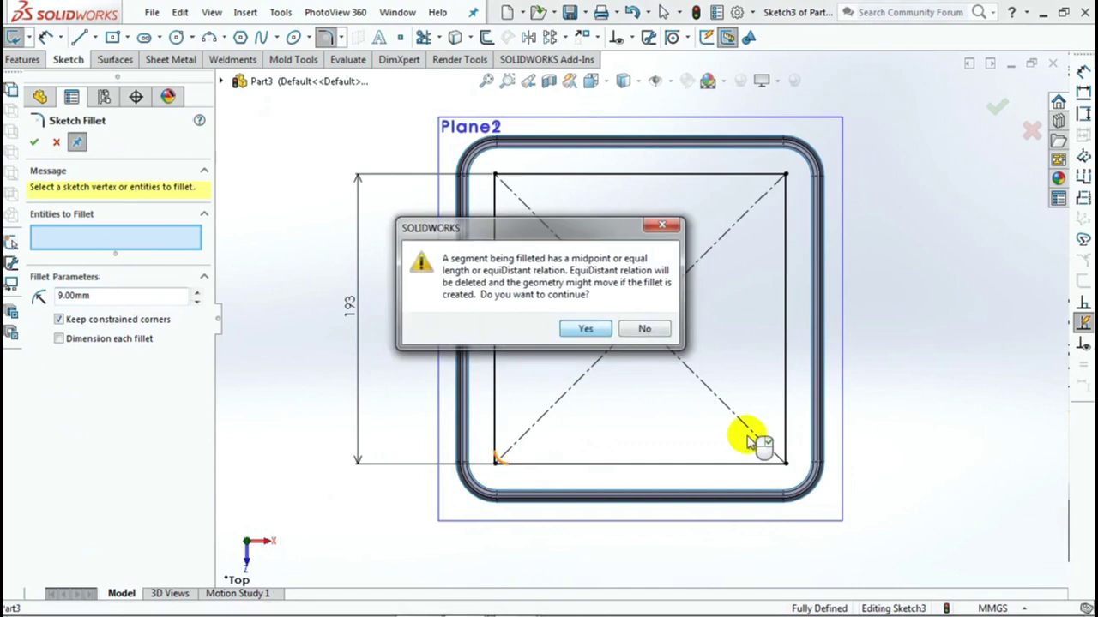
{"action": "key", "text": "Return"}
{"action": "left_click", "coordinate": [782, 463]}
{"action": "key", "text": "Return"}
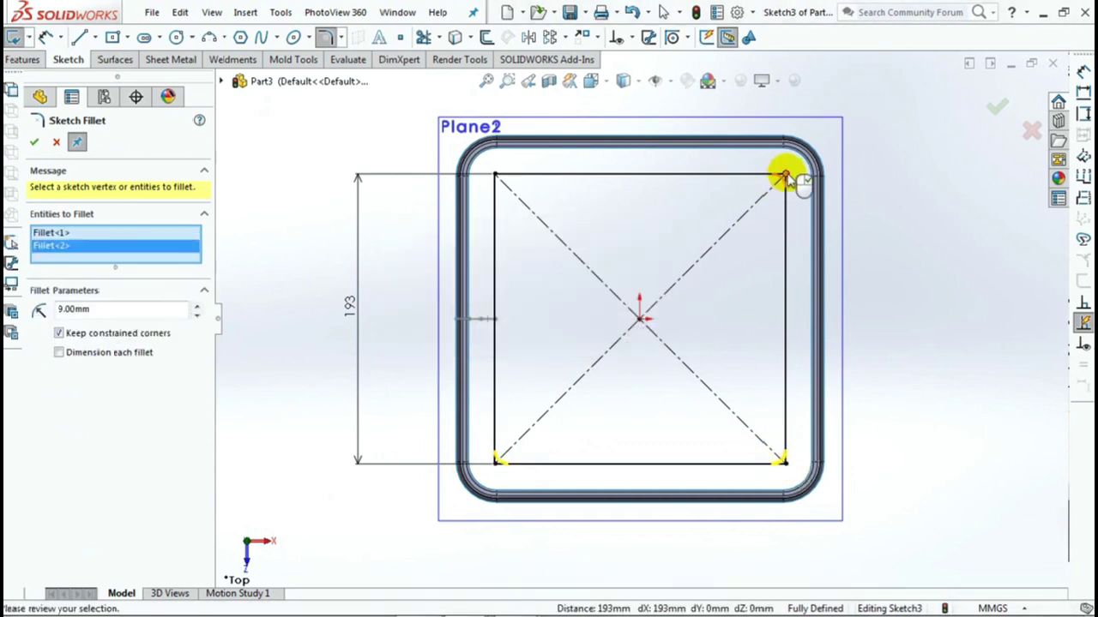
{"action": "left_click", "coordinate": [782, 176]}
{"action": "key", "text": "Return"}
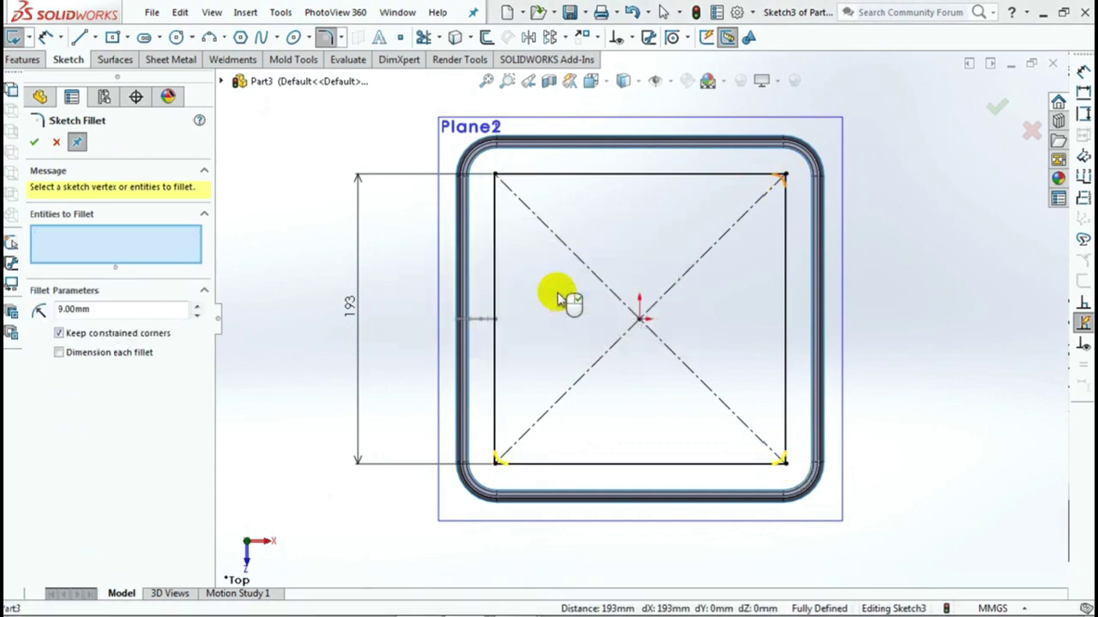
{"action": "left_click", "coordinate": [494, 176]}
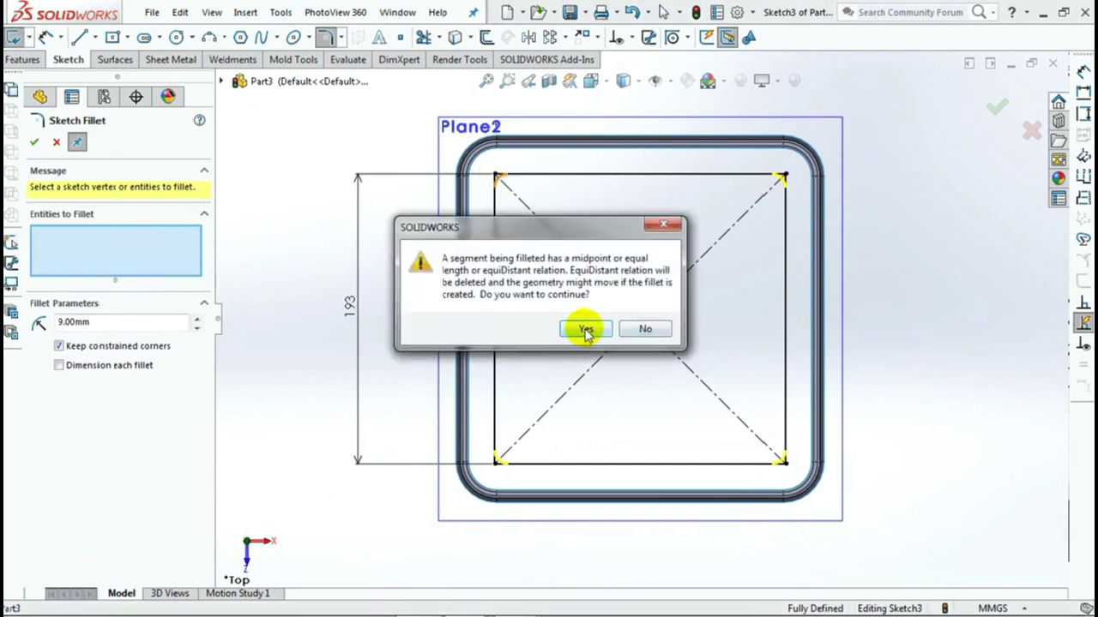
{"action": "left_click", "coordinate": [582, 328]}
{"action": "left_click", "coordinate": [34, 144]}
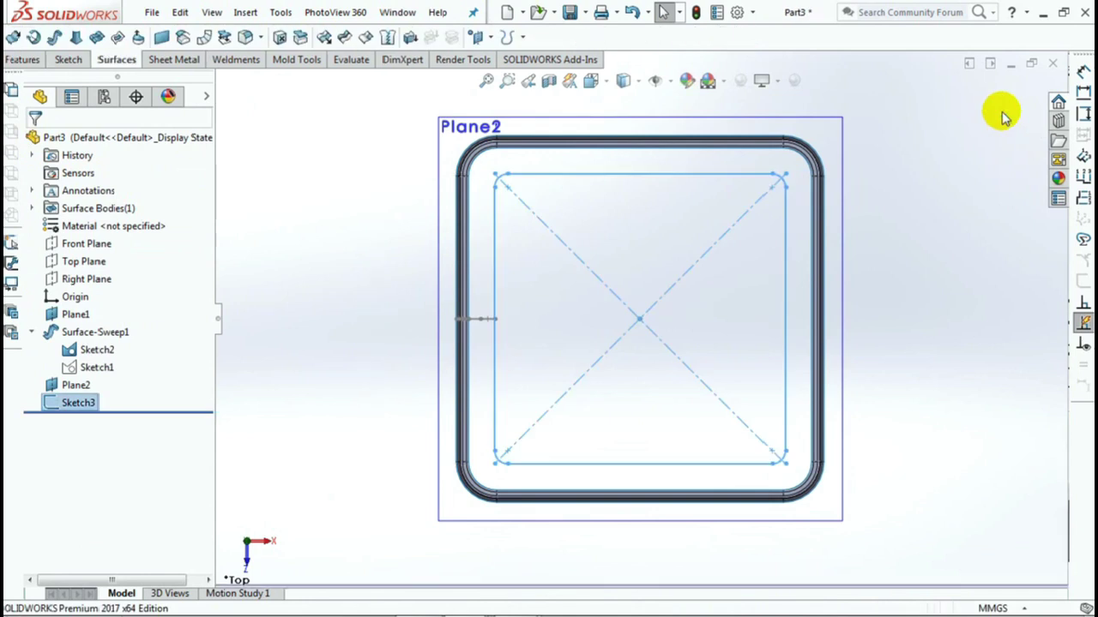
Step: Start a swept surface and select the curled lip profile group as its profile
{"action": "mouse_move", "coordinate": [372, 416]}
{"action": "middle_mouse_down"}
{"action": "mouse_move", "coordinate": [355, 228]}
{"action": "mouse_move", "coordinate": [328, 266]}
{"action": "middle_mouse_up"}
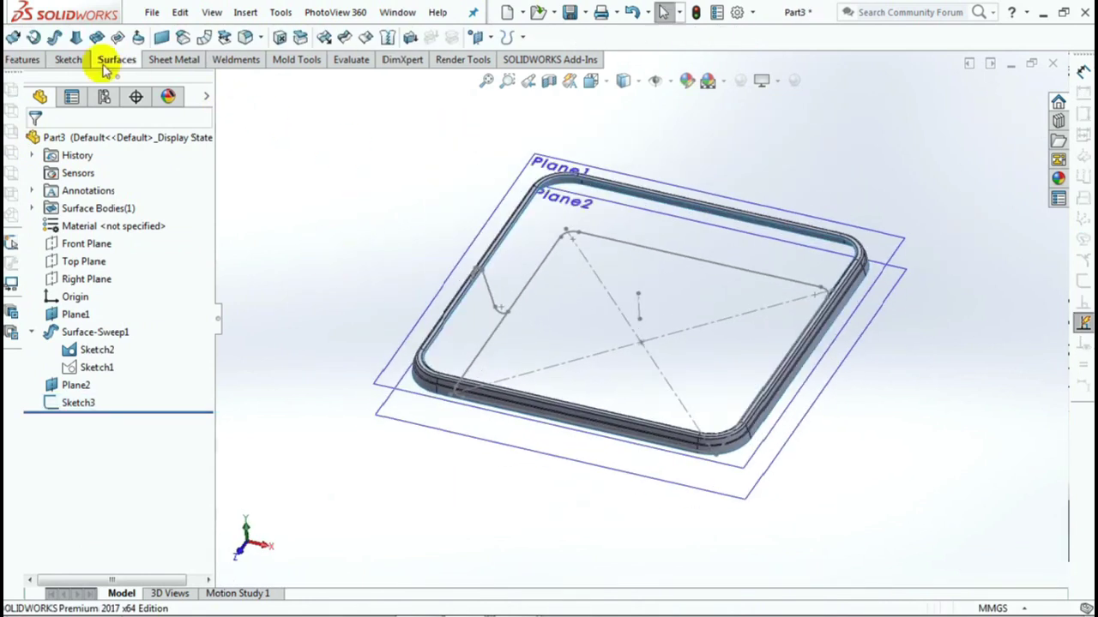
{"action": "left_click", "coordinate": [53, 38]}
{"action": "right_click", "coordinate": [287, 221]}
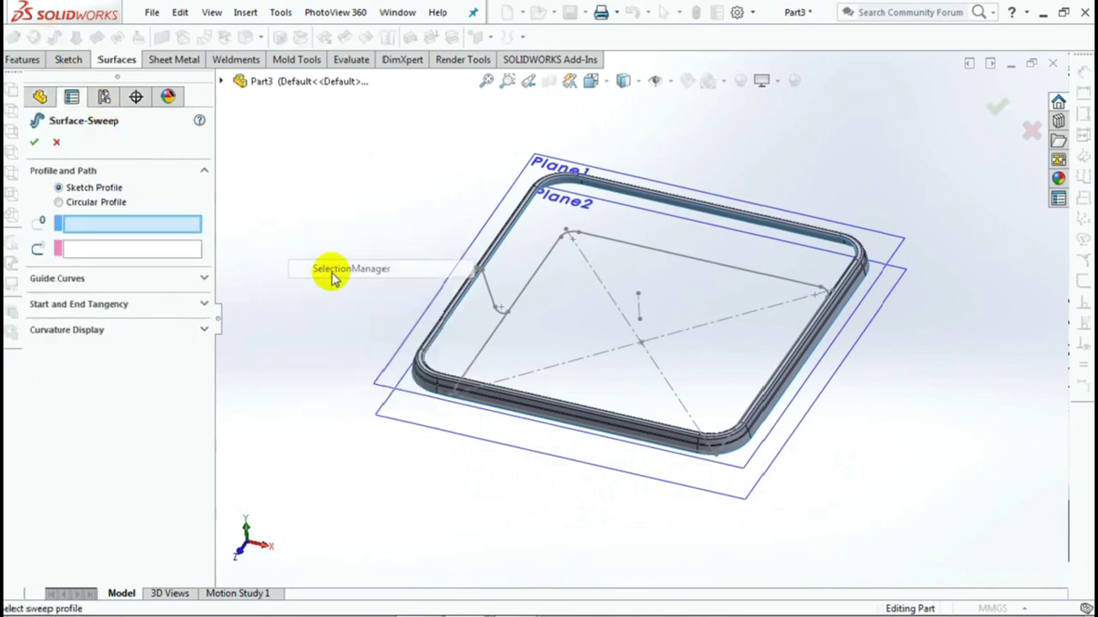
{"action": "left_click", "coordinate": [400, 267]}
{"action": "left_click", "coordinate": [243, 227]}
{"action": "right_click", "coordinate": [502, 319]}
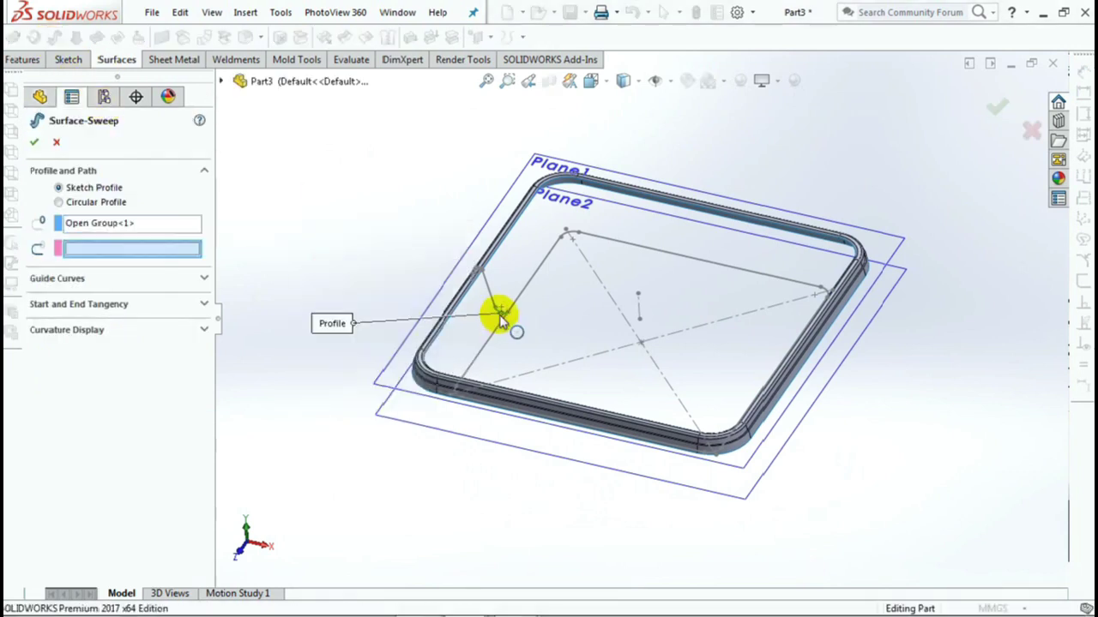
Step: Use the filleted square's closed loop as the path and create Surface-Sweep2
{"action": "right_click", "coordinate": [312, 255]}
{"action": "left_click", "coordinate": [363, 301]}
{"action": "left_click", "coordinate": [231, 253]}
{"action": "left_click", "coordinate": [490, 338]}
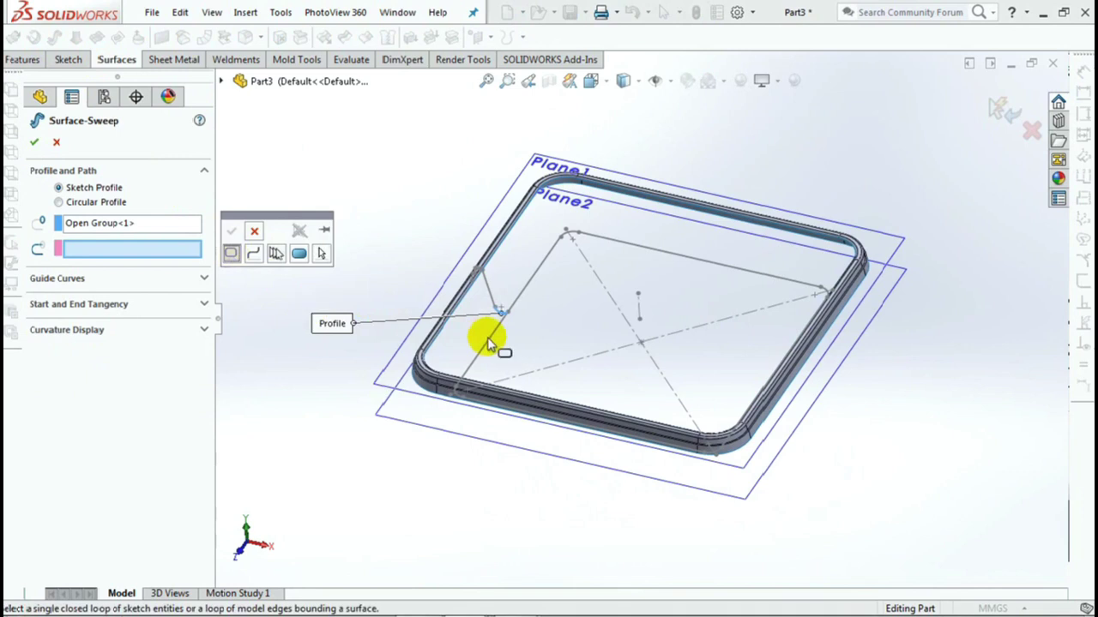
{"action": "right_click", "coordinate": [493, 343]}
{"action": "left_click", "coordinate": [34, 142]}
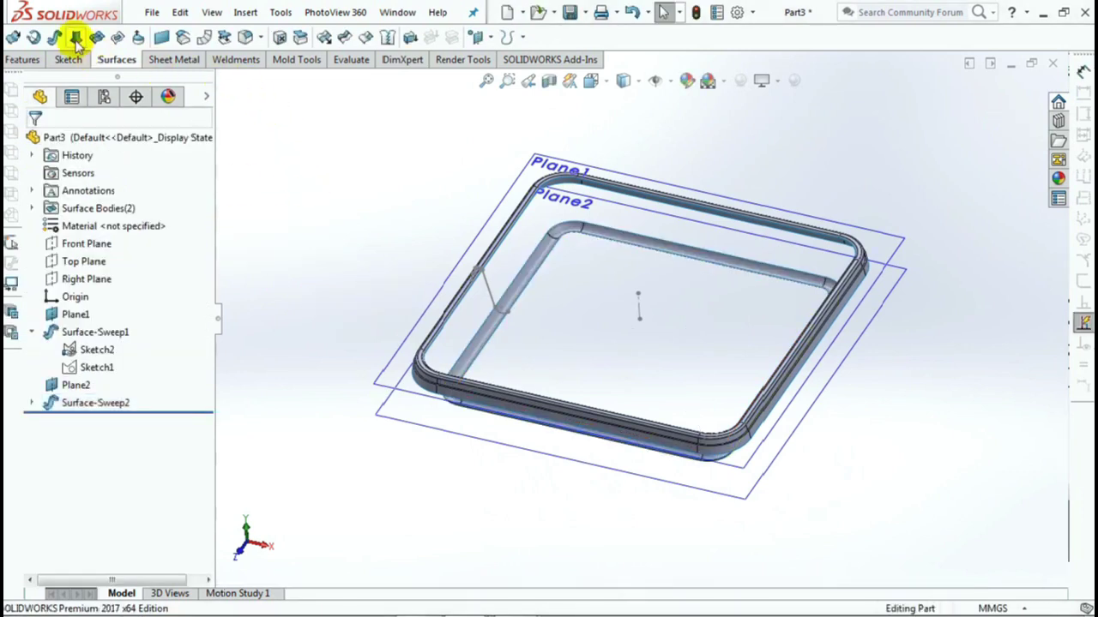
{"action": "left_click", "coordinate": [77, 41]}
Step: Select the outer rim edge loop and the inner tube's edge loop as loft profiles
{"action": "right_click", "coordinate": [364, 196]}
{"action": "left_click", "coordinate": [400, 245]}
{"action": "mouse_move", "coordinate": [410, 231]}
{"action": "middle_mouse_down"}
{"action": "mouse_move", "coordinate": [421, 237]}
{"action": "mouse_move", "coordinate": [417, 295]}
{"action": "middle_mouse_up"}
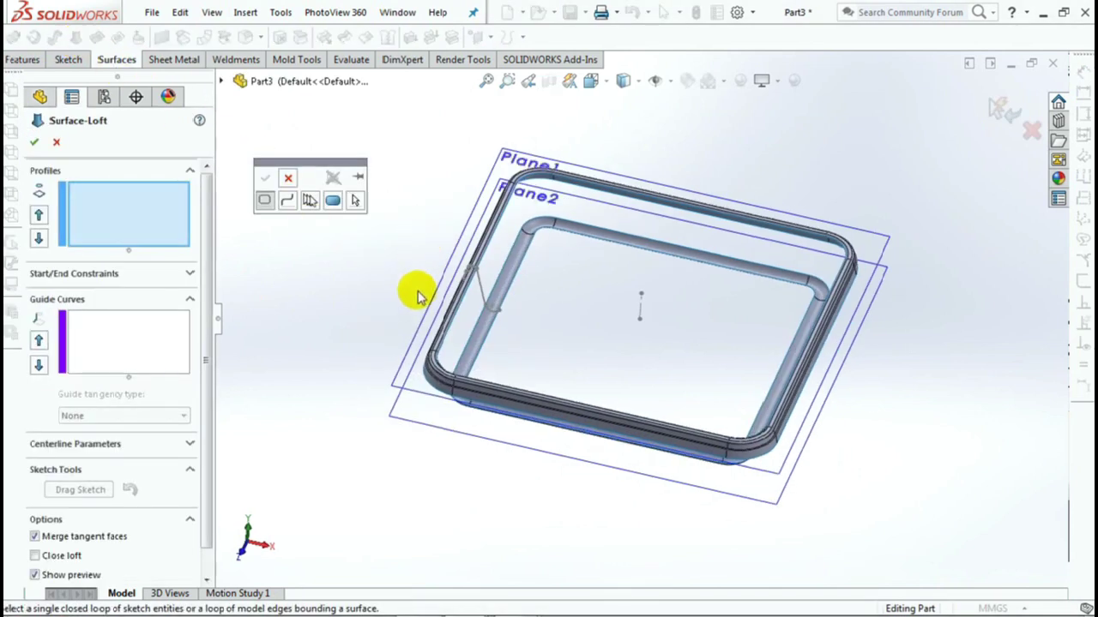
{"action": "scroll", "coordinate": [421, 245], "scroll_direction": "down", "scroll_amount": 2}
{"action": "scroll", "coordinate": [421, 245], "scroll_direction": "down", "scroll_amount": 2}
{"action": "scroll", "coordinate": [465, 287], "scroll_direction": "down", "scroll_amount": 2}
{"action": "left_click", "coordinate": [501, 239]}
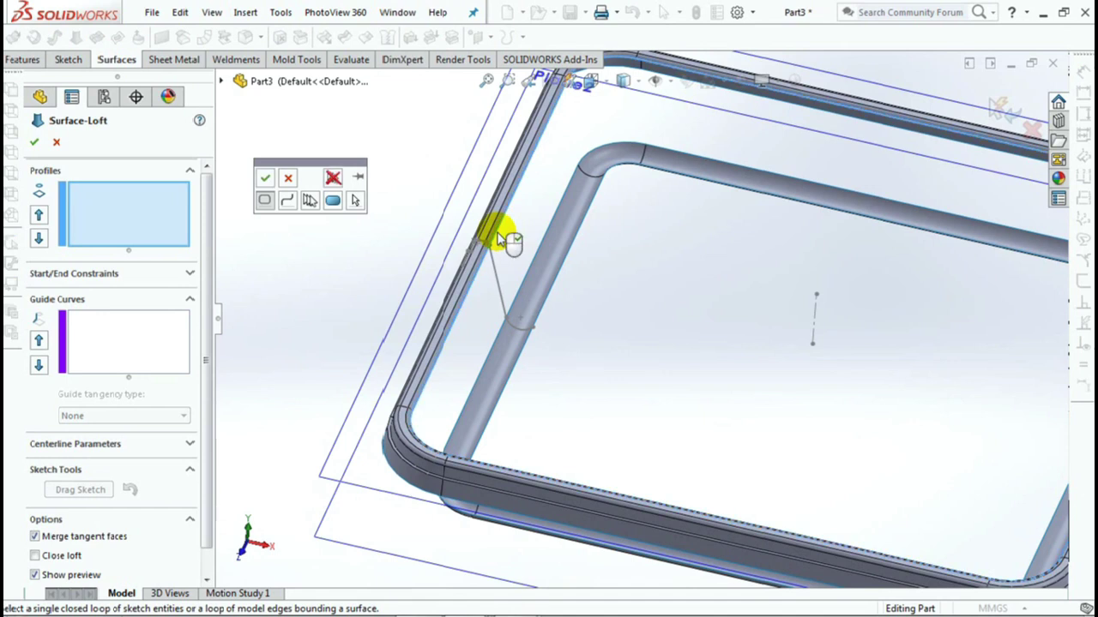
{"action": "right_click", "coordinate": [502, 239]}
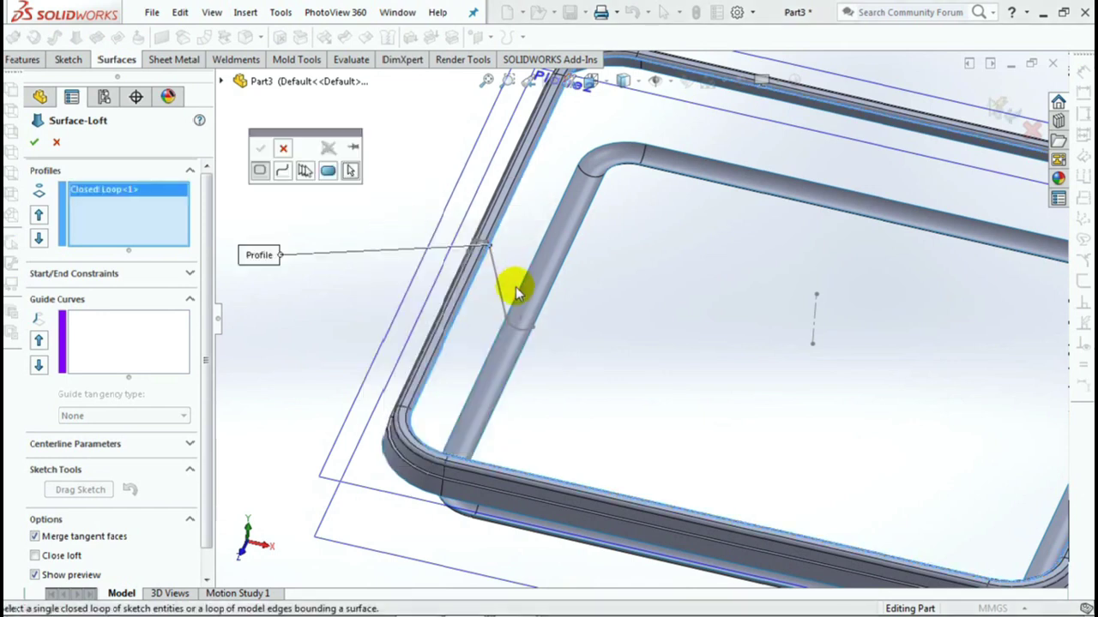
{"action": "left_click", "coordinate": [520, 289]}
{"action": "right_click", "coordinate": [520, 290]}
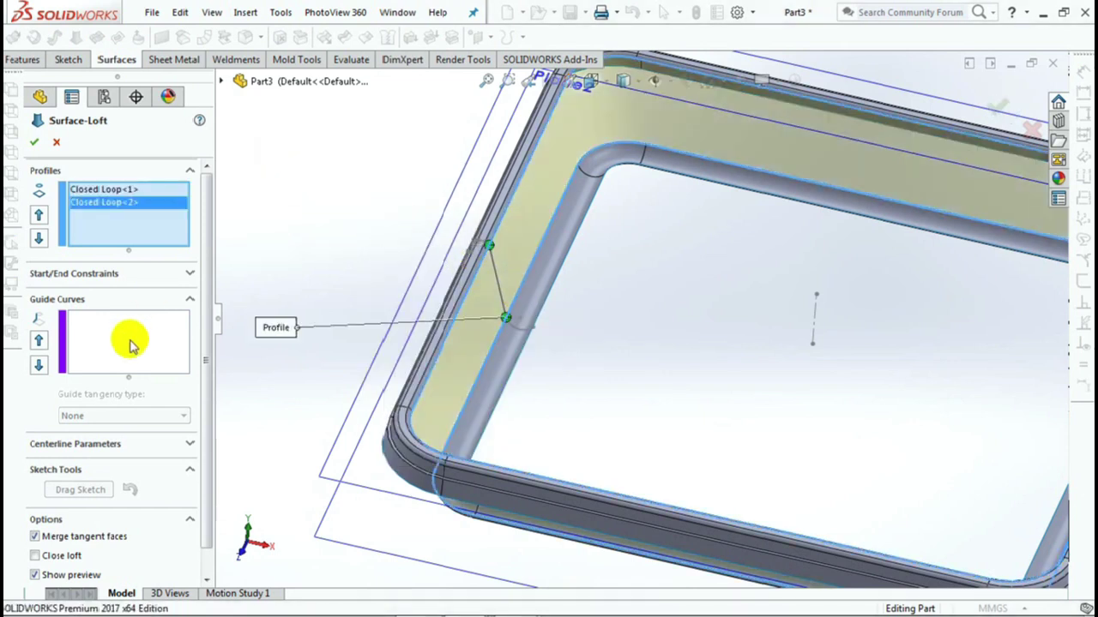
Step: Add the curled profile edge as the guide curve and create Surface-Loft1
{"action": "left_click", "coordinate": [131, 344]}
{"action": "right_click", "coordinate": [312, 200]}
{"action": "left_click", "coordinate": [345, 248]}
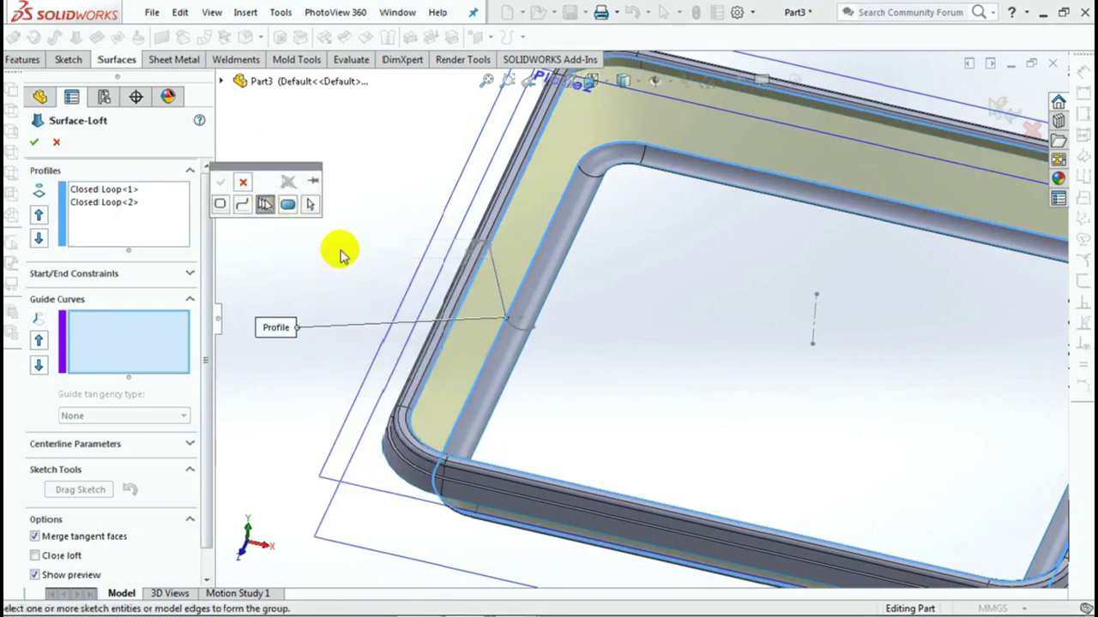
{"action": "left_click", "coordinate": [495, 275]}
{"action": "right_click", "coordinate": [497, 279]}
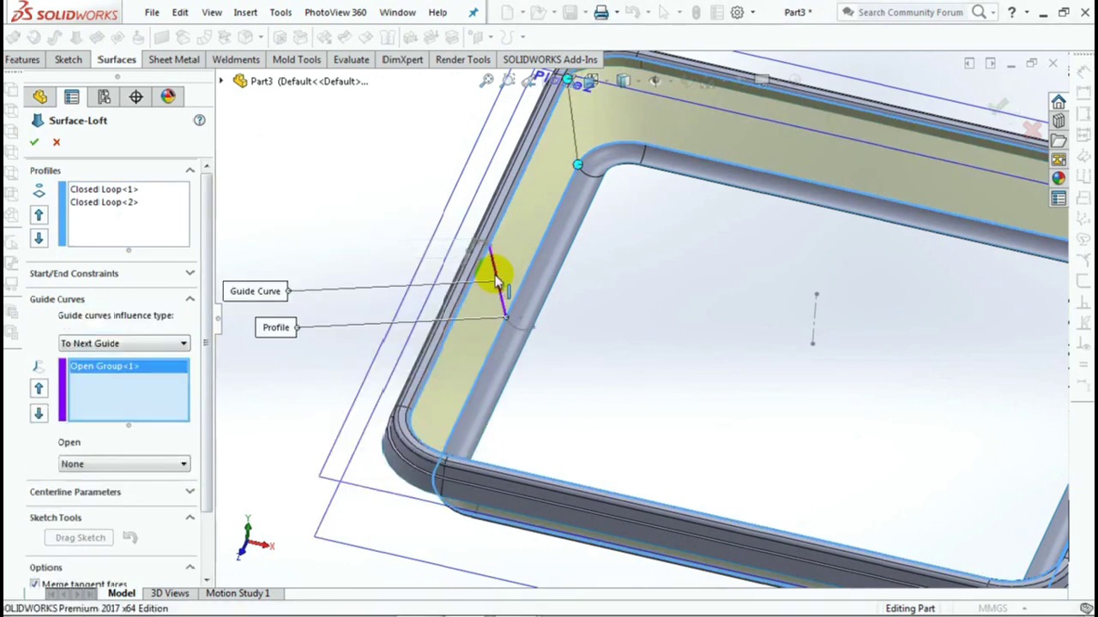
{"action": "left_click", "coordinate": [38, 146]}
{"action": "middle_click_drag", "start_coordinate": [335, 200], "coordinate": [339, 248]}
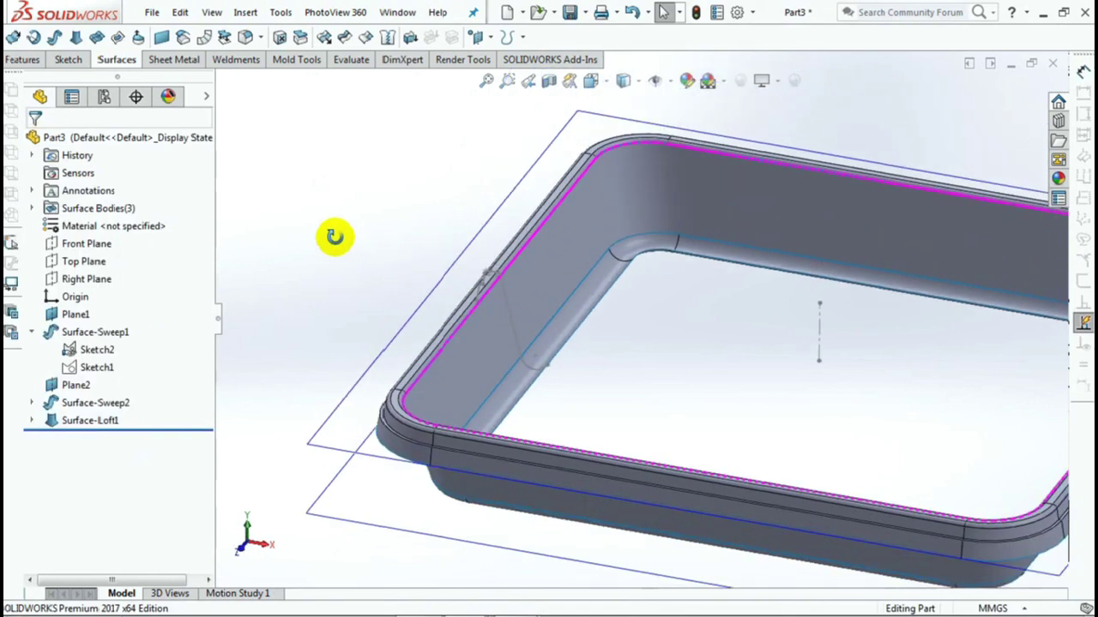
{"action": "scroll", "coordinate": [344, 229], "scroll_direction": "up", "scroll_amount": 3}
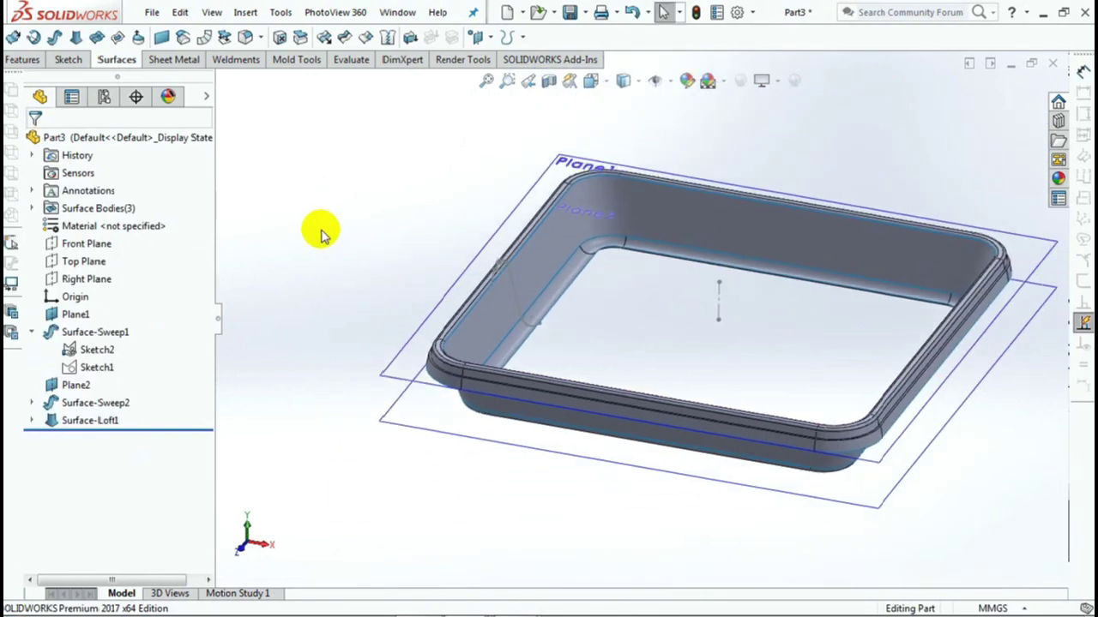
Step: Create a planar surface bounded by the nine inner floor edges to close the tray bottom
{"action": "left_click", "coordinate": [162, 37]}
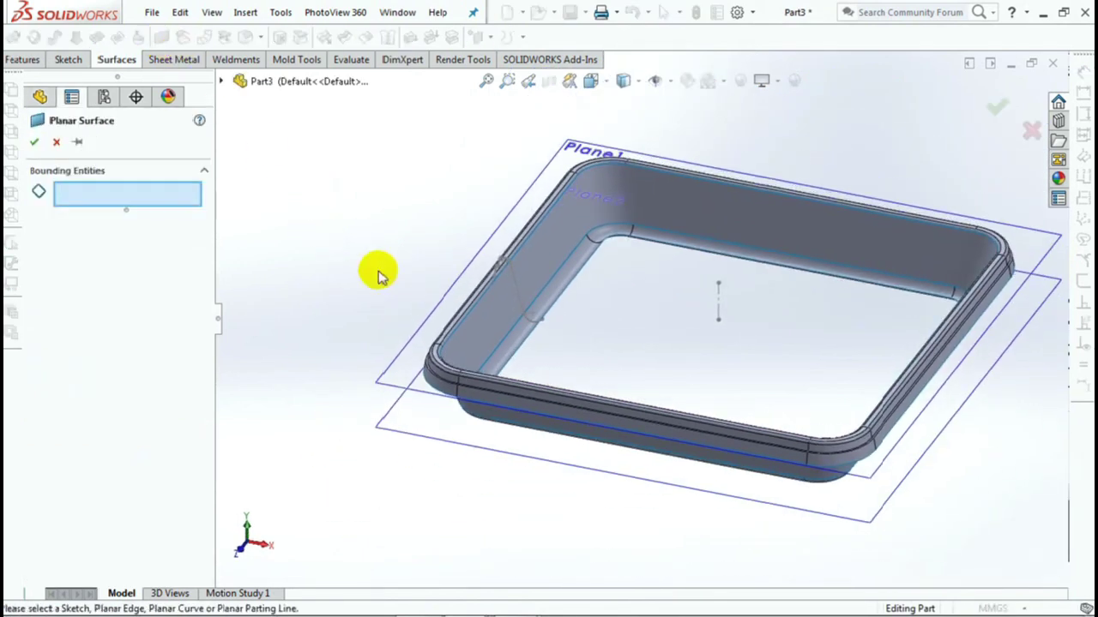
{"action": "right_click", "coordinate": [553, 310]}
{"action": "left_click", "coordinate": [639, 521]}
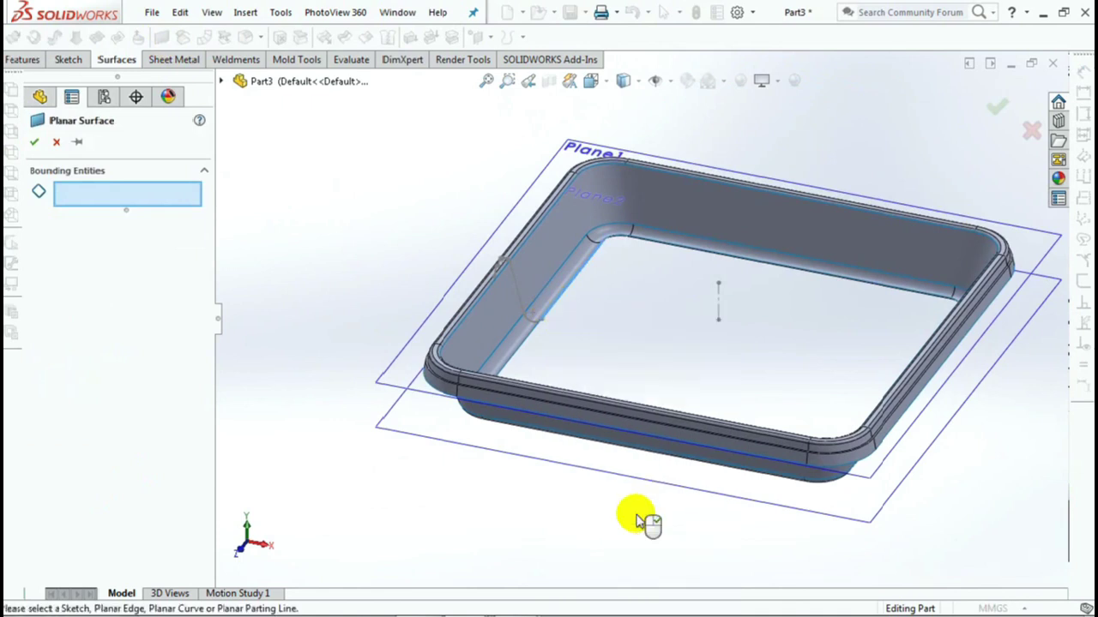
{"action": "middle_click_drag", "start_coordinate": [368, 197], "coordinate": [371, 230]}
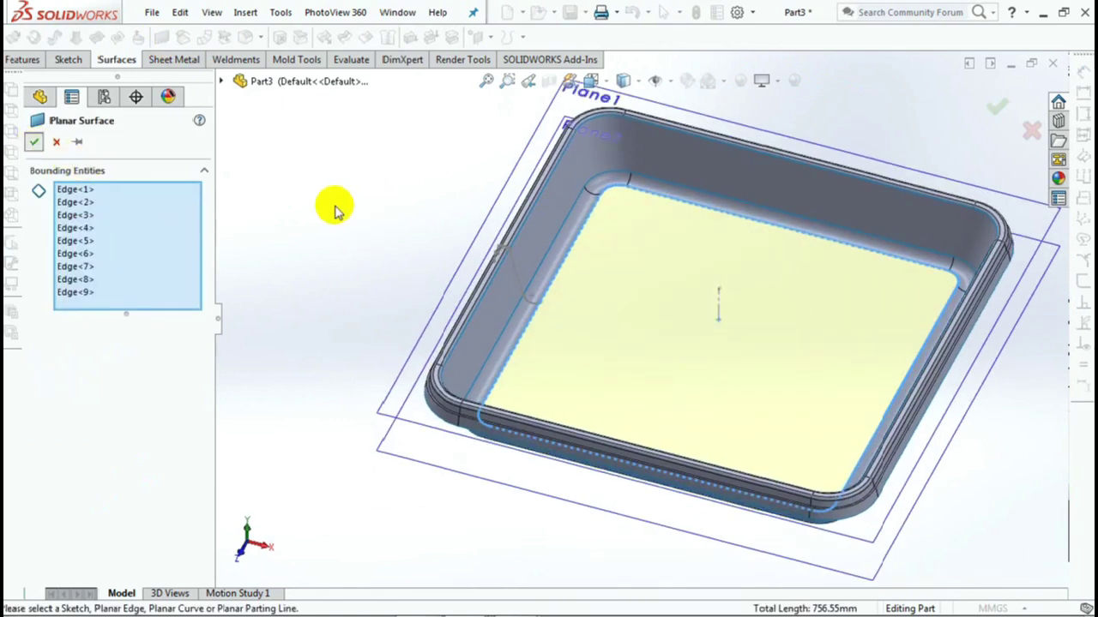
{"action": "key", "text": "Return"}
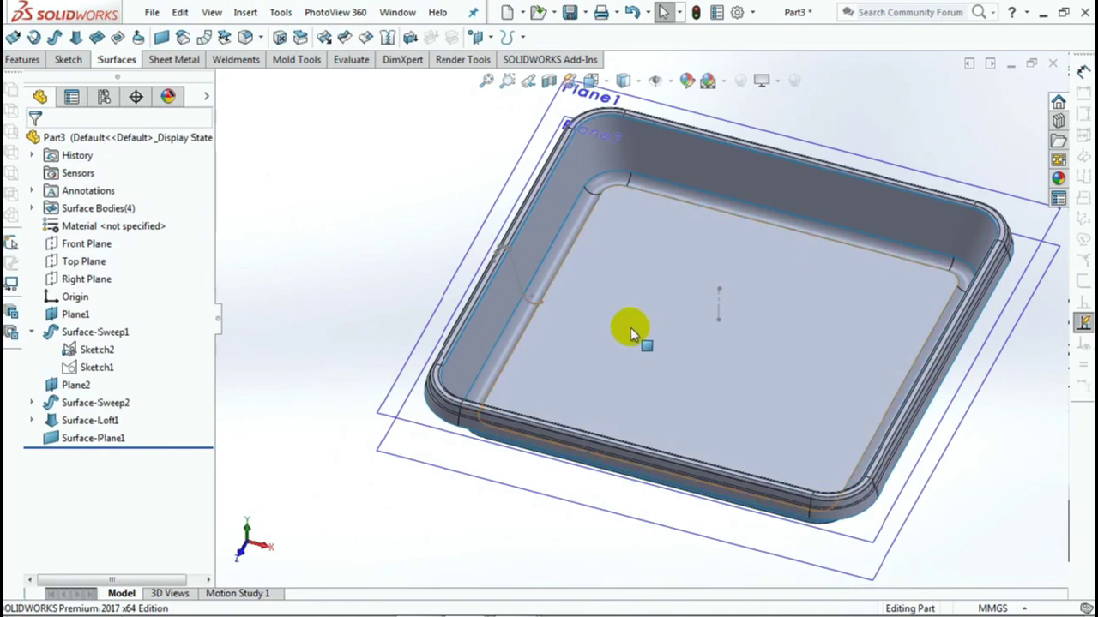
{"action": "left_click", "coordinate": [631, 333]}
{"action": "left_click", "coordinate": [702, 282]}
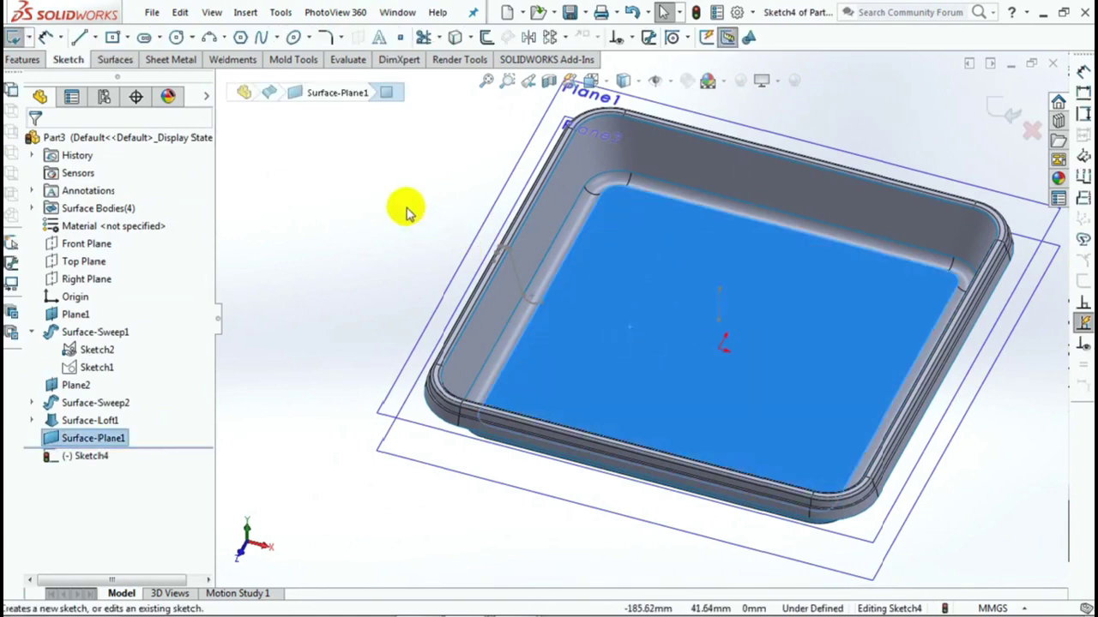
Step: View the floor sketch Normal To and select Sketch3 under Surface-Sweep2
{"action": "key", "text": "ctrl+8"}
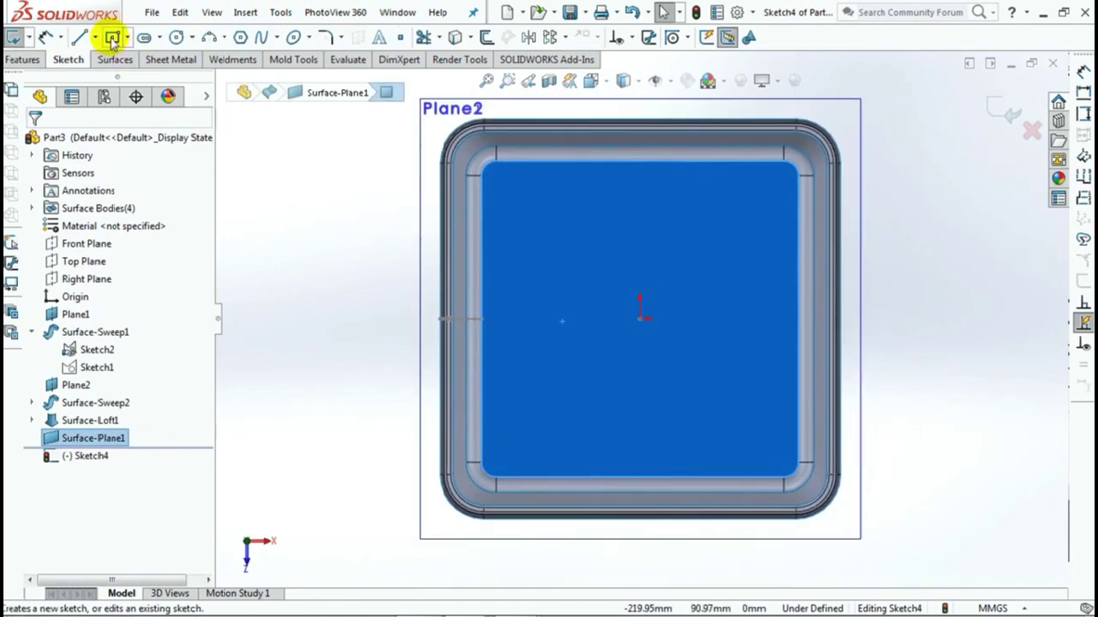
{"action": "left_click", "coordinate": [33, 419]}
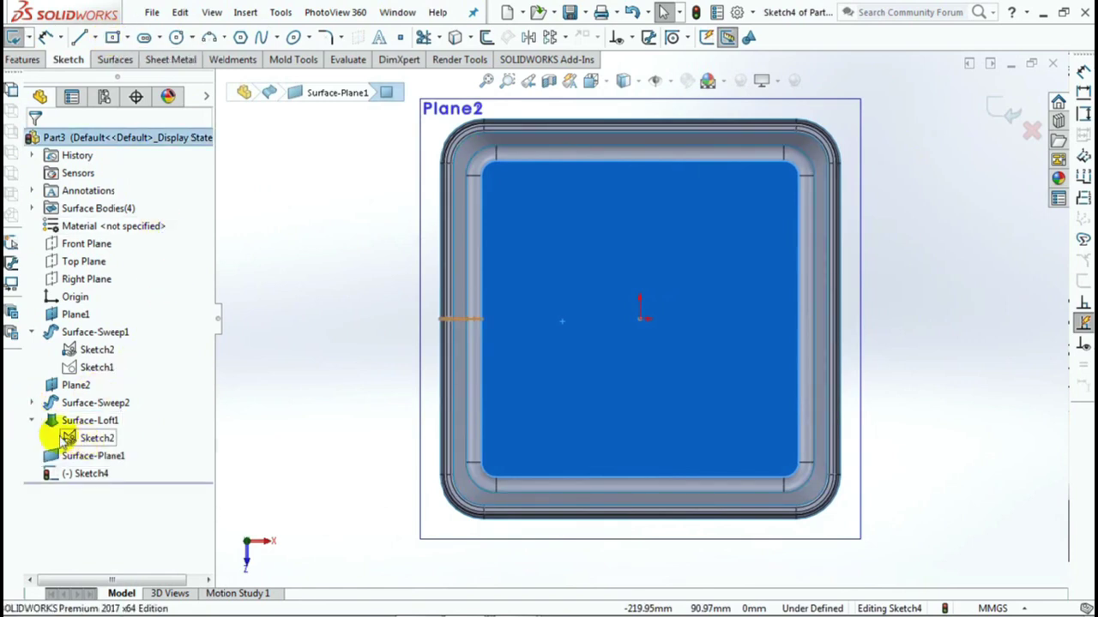
{"action": "left_click", "coordinate": [32, 421]}
{"action": "left_click", "coordinate": [32, 403]}
{"action": "left_click", "coordinate": [91, 437]}
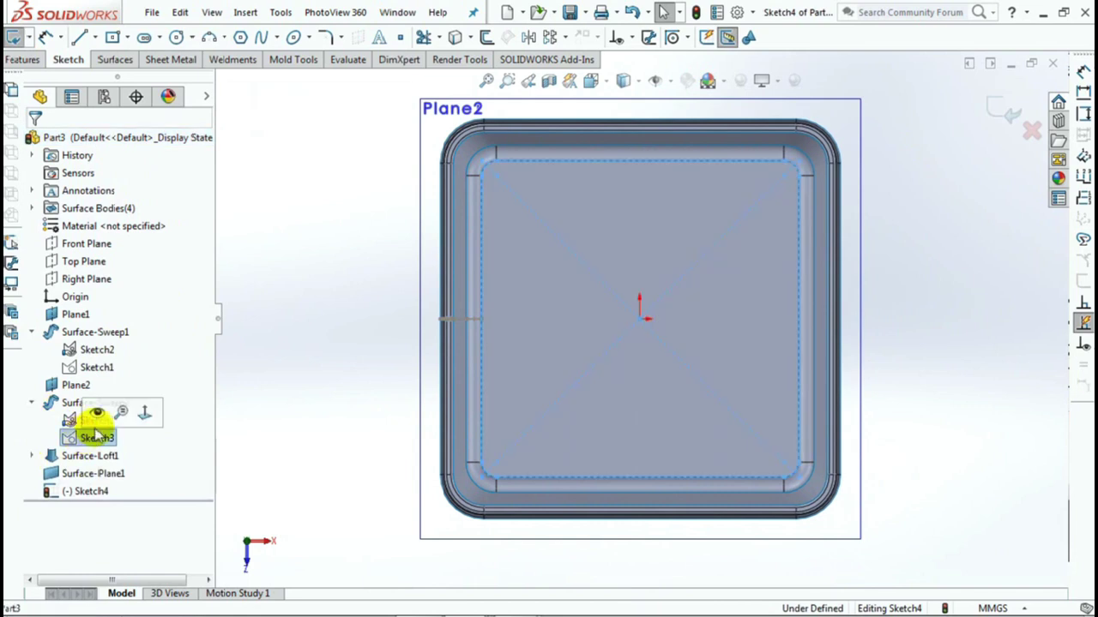
Step: Draw small, medium and large centre squares about the origin, then start dimensioning the large one
{"action": "left_click", "coordinate": [112, 37]}
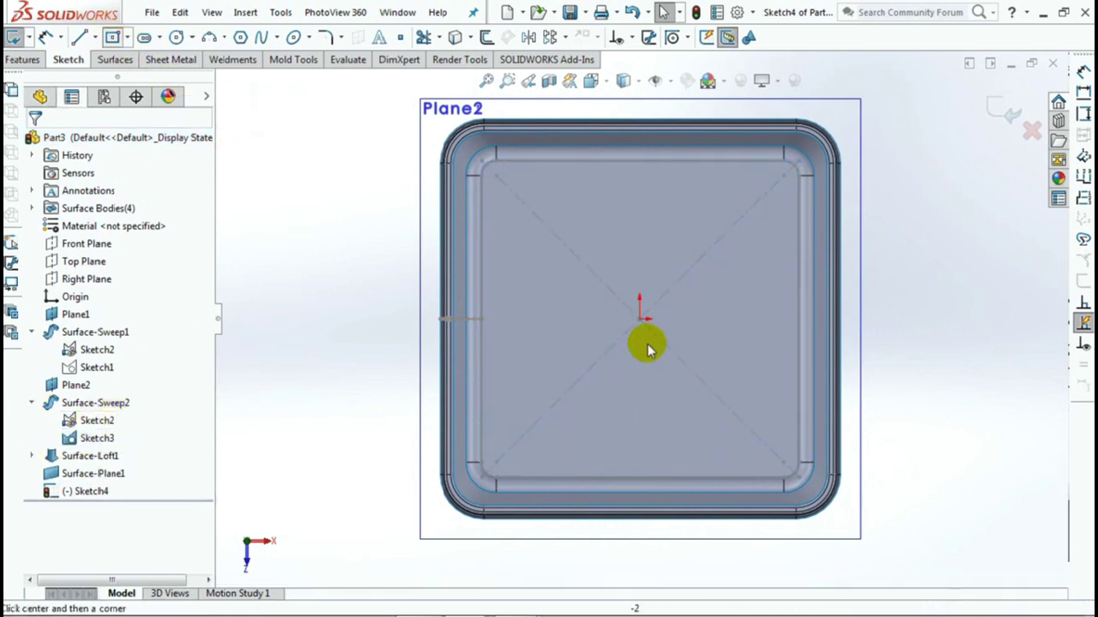
{"action": "left_click", "coordinate": [639, 318]}
{"action": "left_click", "coordinate": [612, 291]}
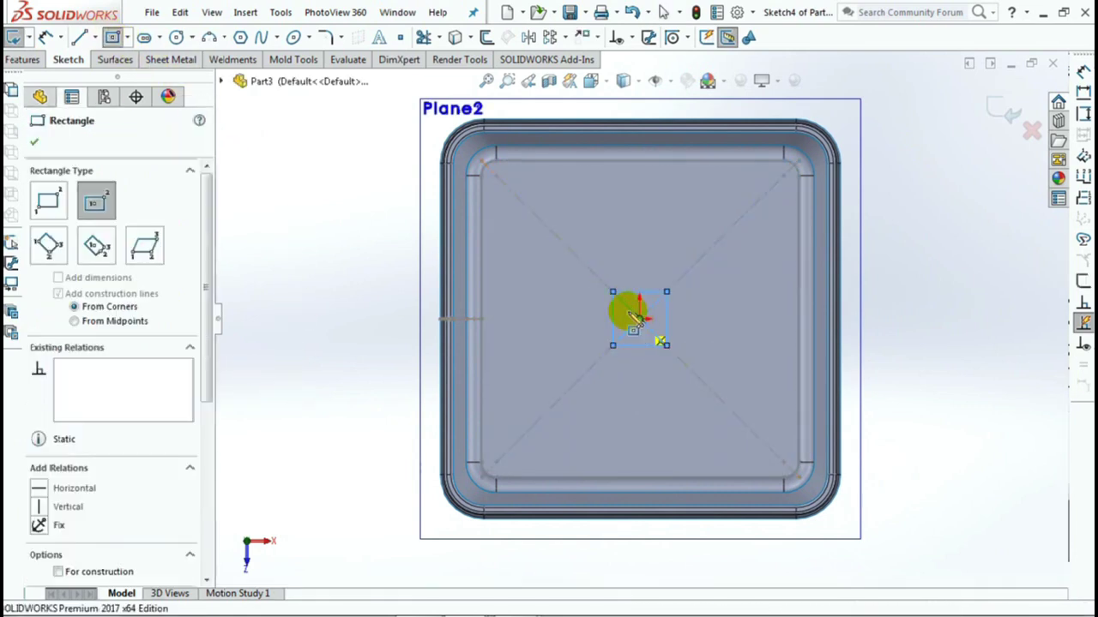
{"action": "left_click", "coordinate": [639, 319]}
{"action": "left_click", "coordinate": [563, 245]}
{"action": "left_click", "coordinate": [639, 318]}
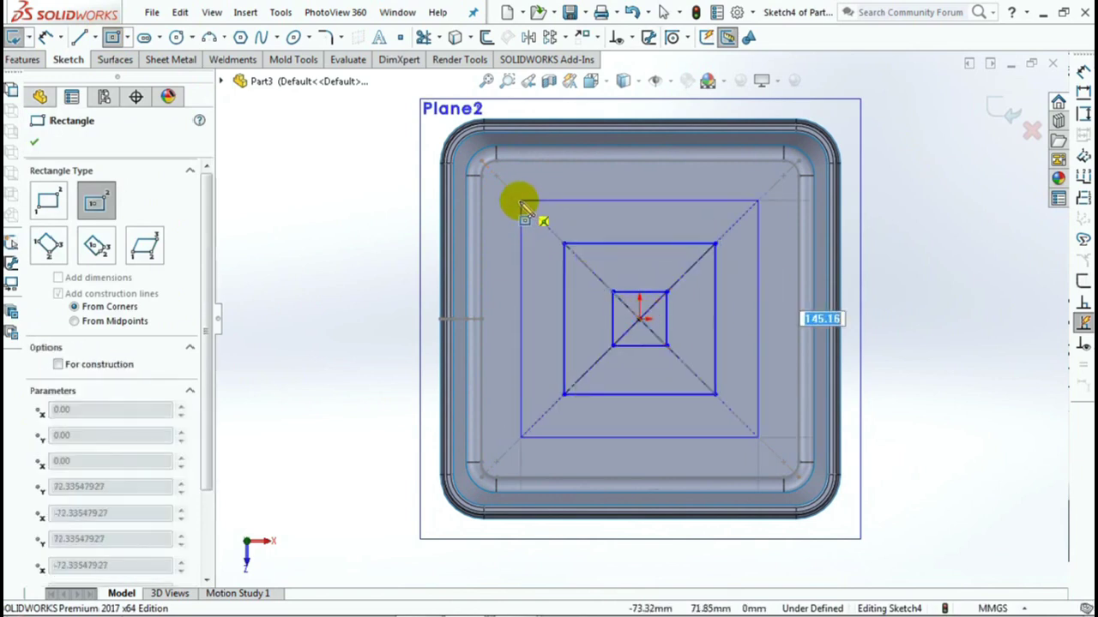
{"action": "left_click", "coordinate": [520, 201]}
{"action": "left_click", "coordinate": [34, 142]}
{"action": "left_click", "coordinate": [45, 37]}
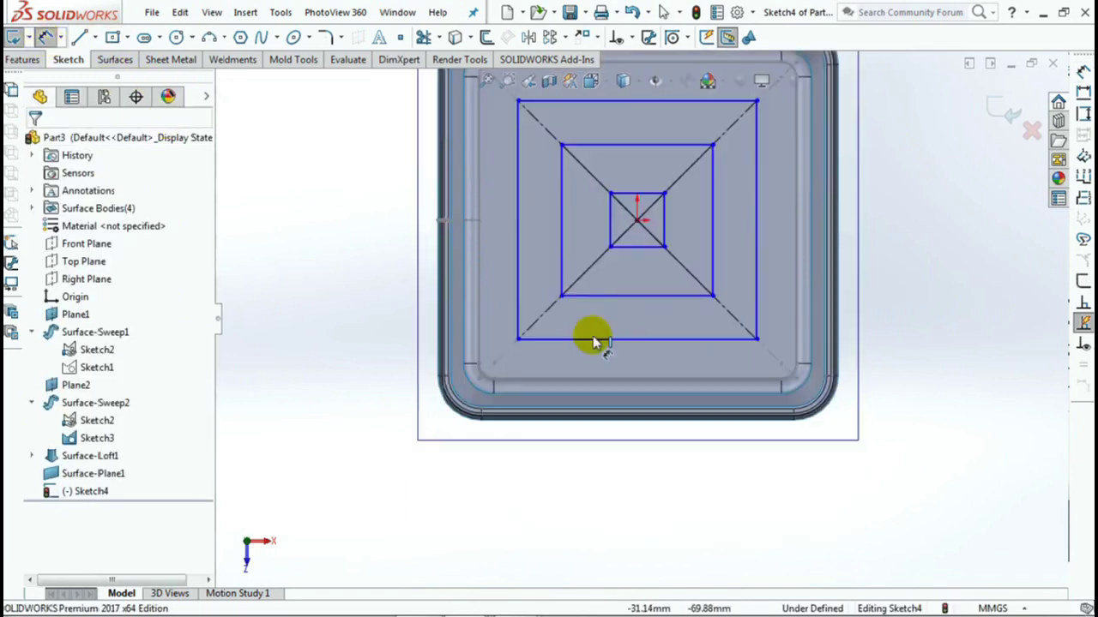
{"action": "middle_click_drag", "start_coordinate": [595, 434], "coordinate": [595, 335], "text": "ctrl"}
{"action": "left_click", "coordinate": [595, 339]}
Step: Dimension the three nested squares to 158.50, 91.50 and 26 mm widths
{"action": "left_click", "coordinate": [632, 512]}
{"action": "type", "text": "158"}
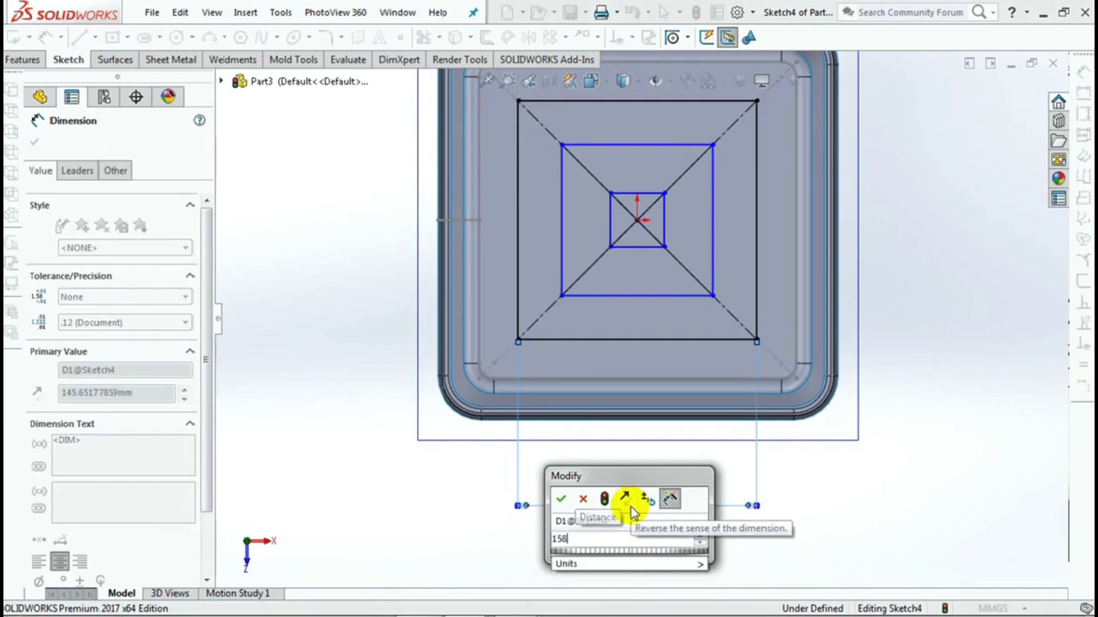
{"action": "type", "text": ".5"}
{"action": "left_click", "coordinate": [560, 499]}
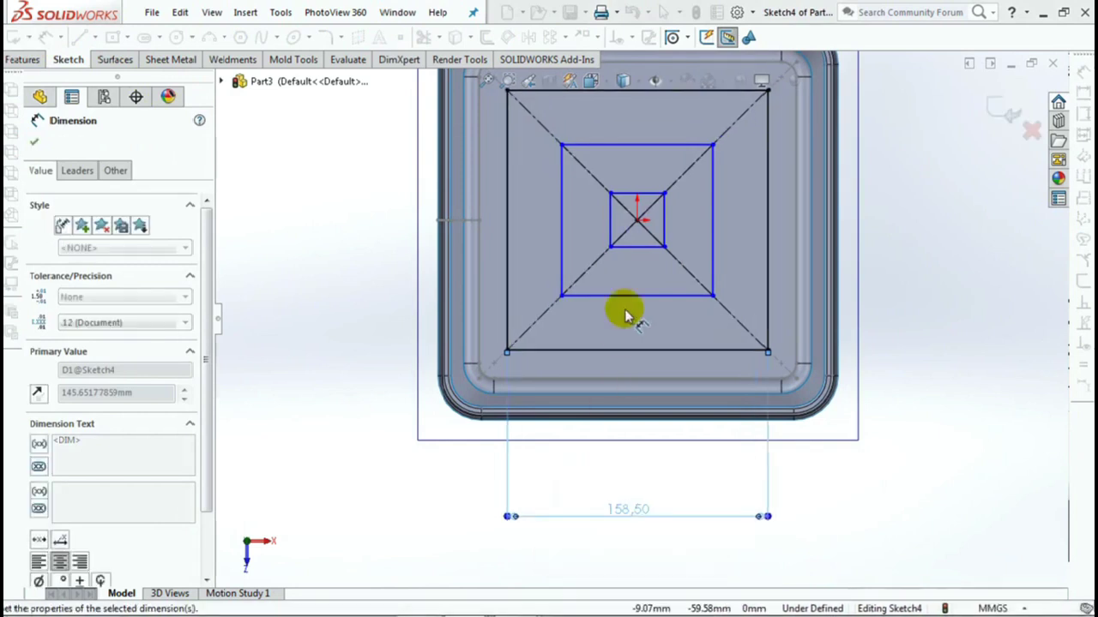
{"action": "left_click", "coordinate": [662, 305]}
{"action": "left_click", "coordinate": [632, 485]}
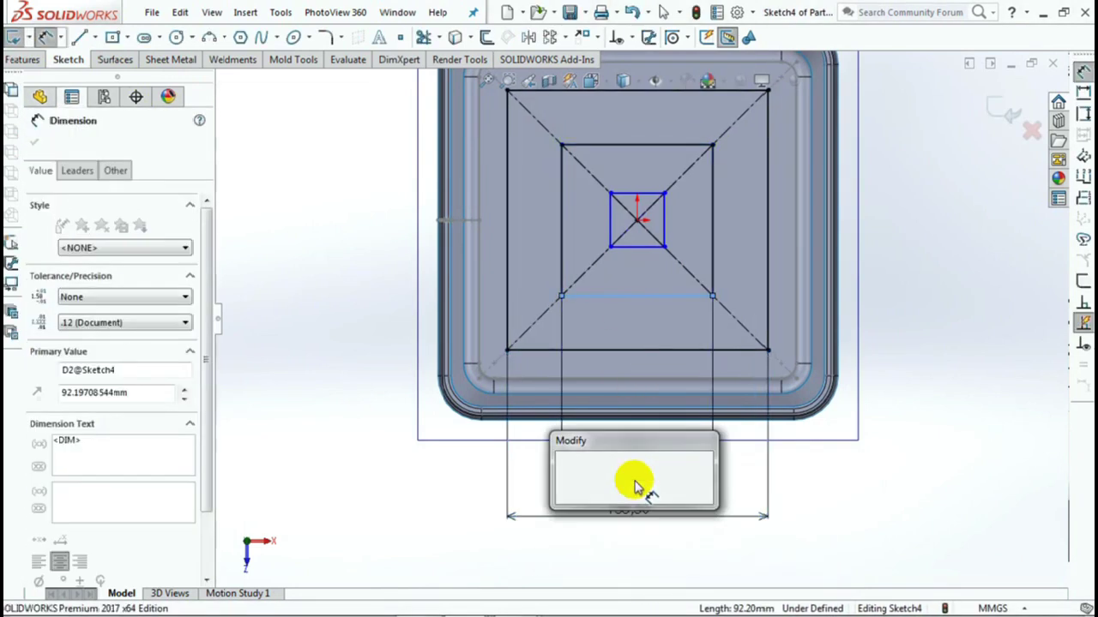
{"action": "type", "text": "91.5"}
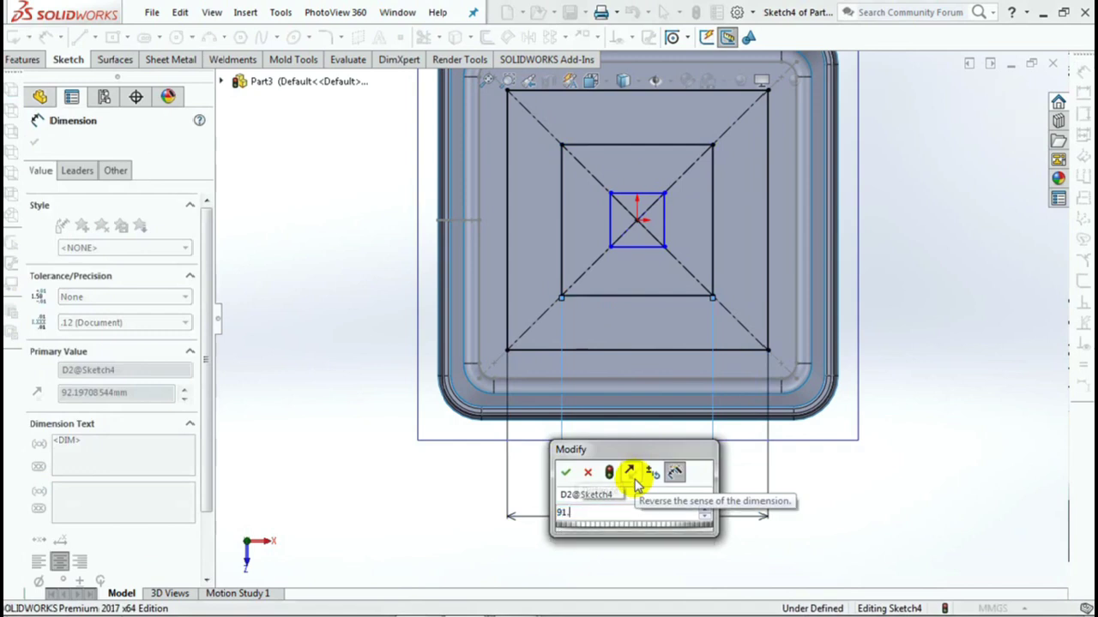
{"action": "left_click", "coordinate": [573, 475]}
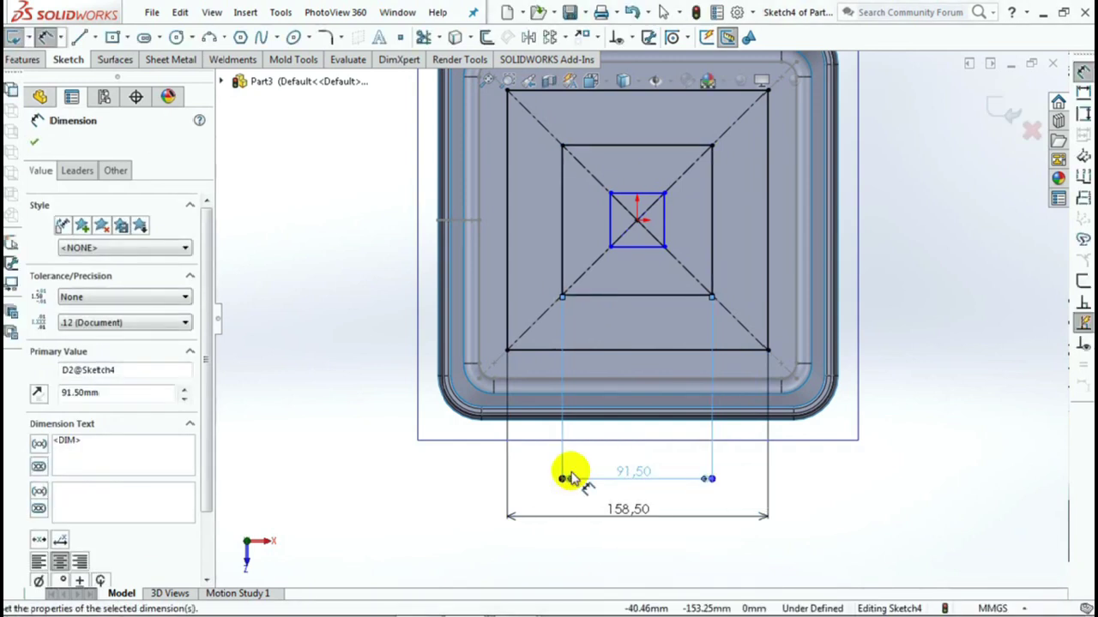
{"action": "left_click", "coordinate": [641, 249]}
{"action": "left_click", "coordinate": [632, 454]}
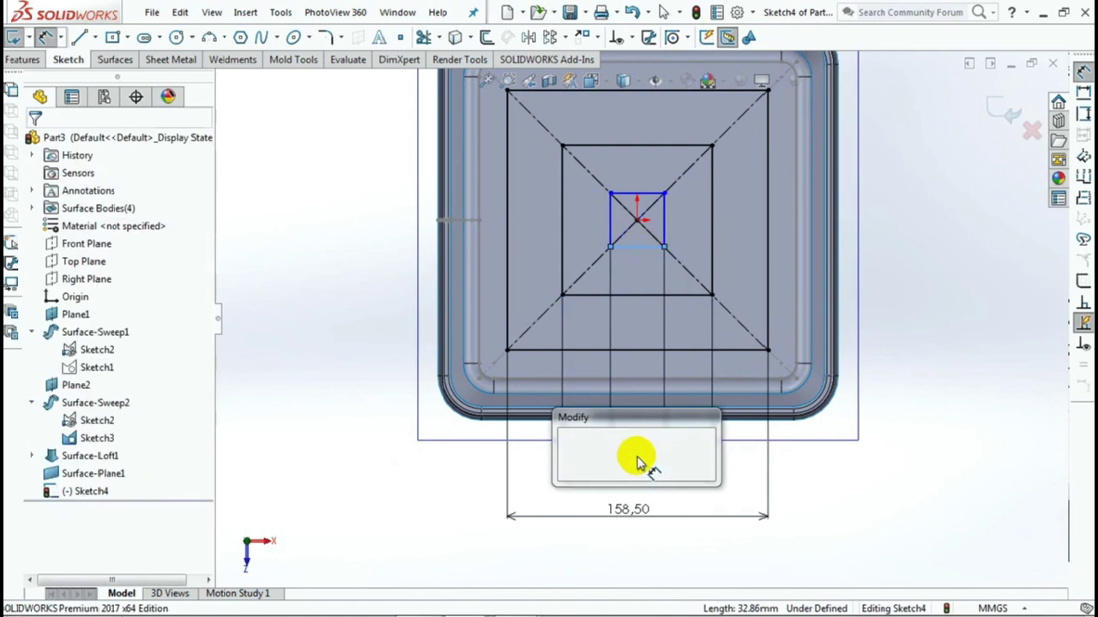
{"action": "type", "text": "26"}
{"action": "left_click", "coordinate": [570, 449]}
{"action": "left_click", "coordinate": [878, 482]}
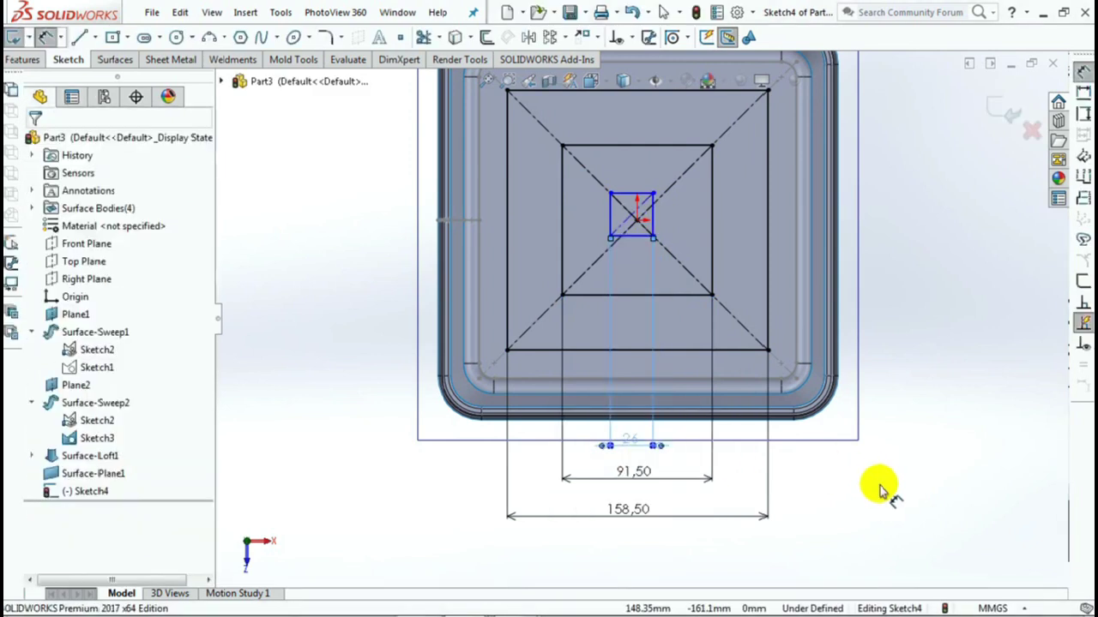
Step: Add a Midpoint relation to centre the small square, fully defining Sketch4
{"action": "left_click", "coordinate": [625, 37]}
{"action": "left_click", "coordinate": [665, 75]}
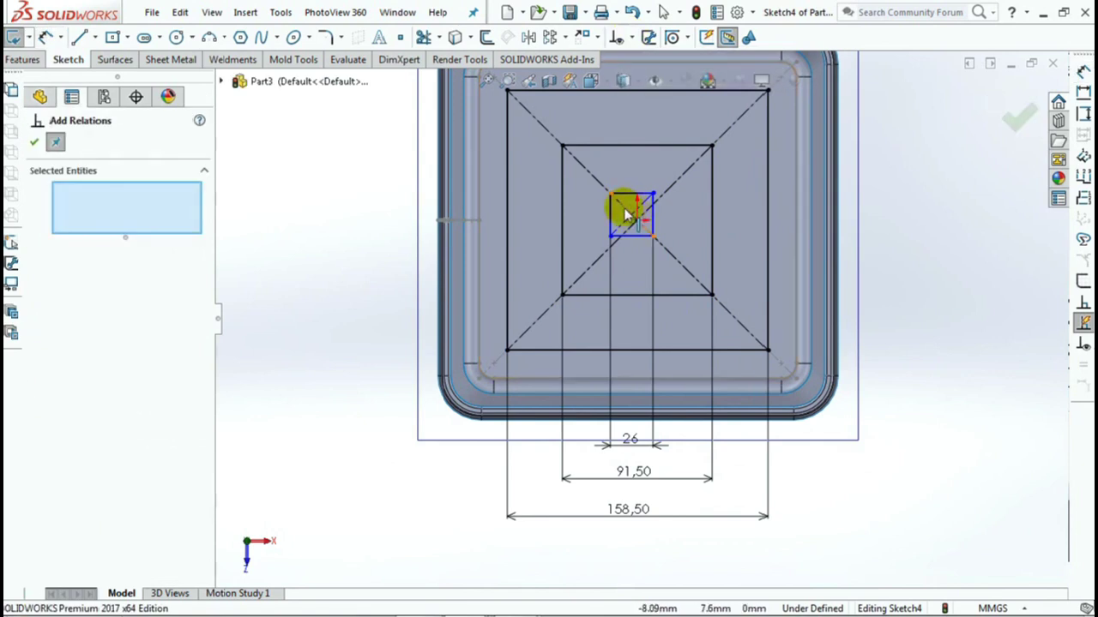
{"action": "left_click", "coordinate": [627, 214]}
{"action": "left_click", "coordinate": [633, 217]}
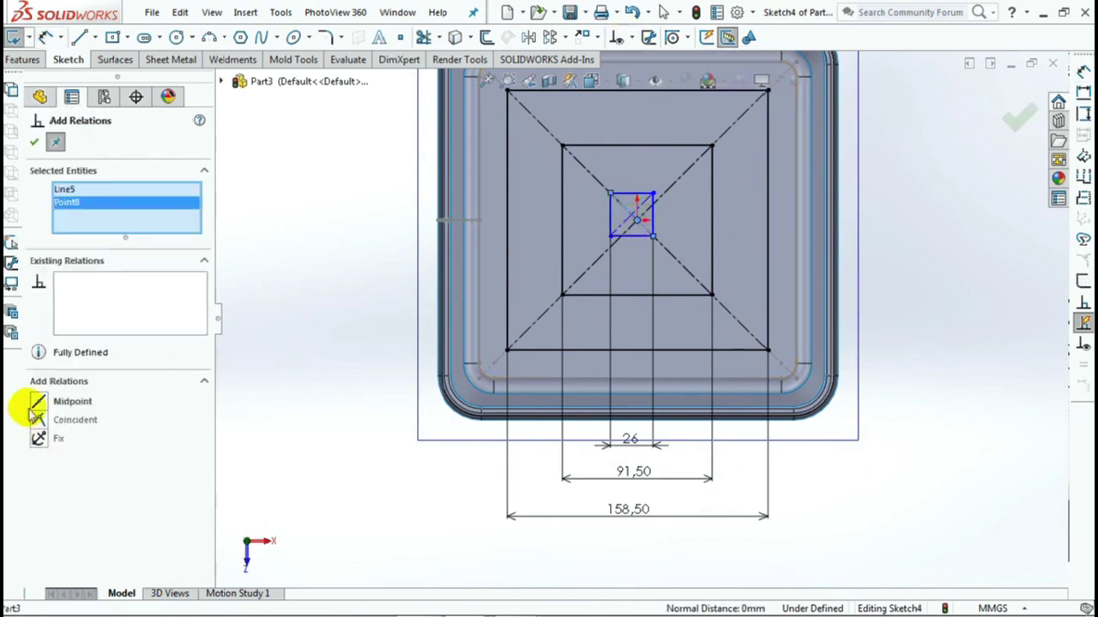
{"action": "left_click", "coordinate": [35, 142]}
{"action": "left_click", "coordinate": [324, 37]}
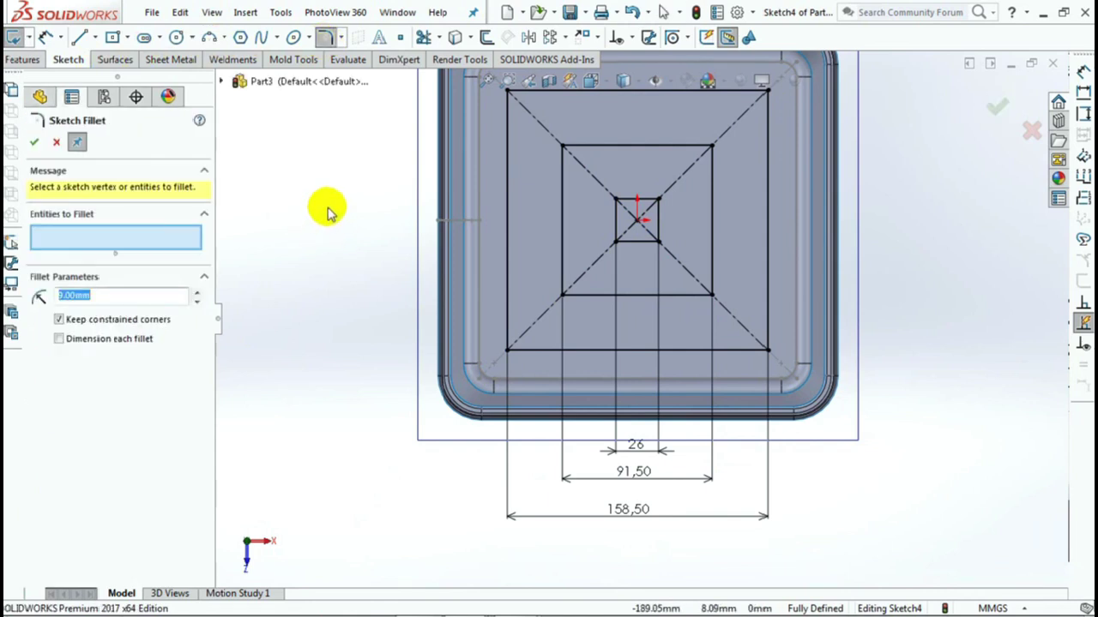
Step: Fillet the large square's four corners, accepting each relation-removal warning
{"action": "left_click", "coordinate": [507, 349]}
{"action": "left_click", "coordinate": [580, 330]}
{"action": "left_click", "coordinate": [765, 348]}
{"action": "left_click", "coordinate": [584, 330]}
{"action": "left_click", "coordinate": [765, 93]}
{"action": "left_click", "coordinate": [587, 329]}
{"action": "left_click", "coordinate": [508, 94]}
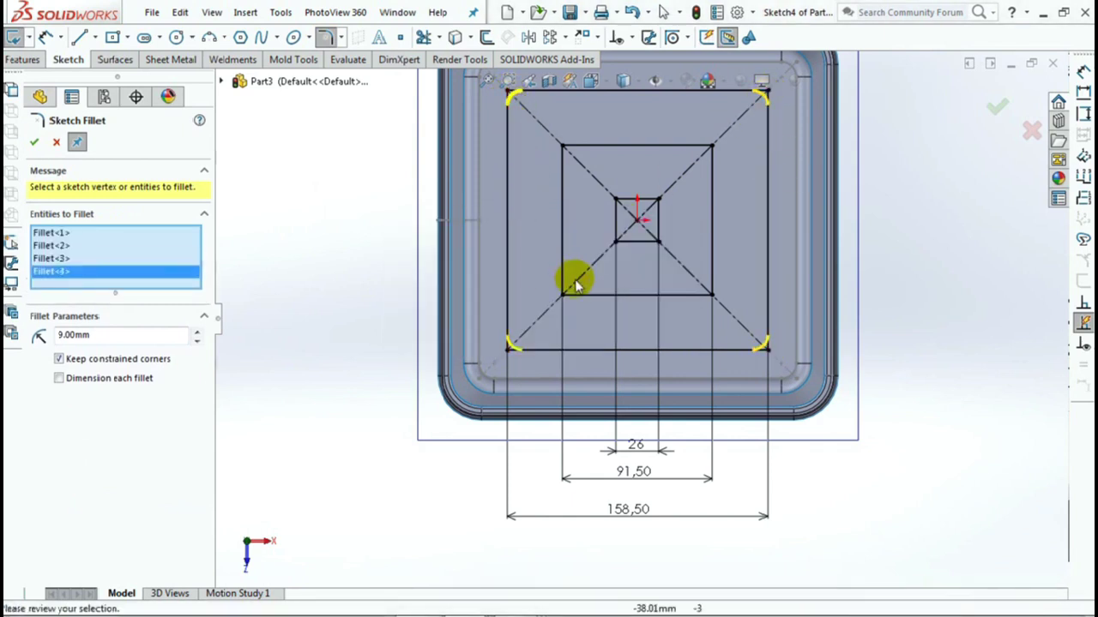
Step: Fillet the middle square's four corners and apply the 9 mm fillets
{"action": "left_click", "coordinate": [562, 296]}
{"action": "left_click", "coordinate": [581, 329]}
{"action": "left_click", "coordinate": [711, 295]}
{"action": "left_click", "coordinate": [586, 329]}
{"action": "left_click", "coordinate": [711, 147]}
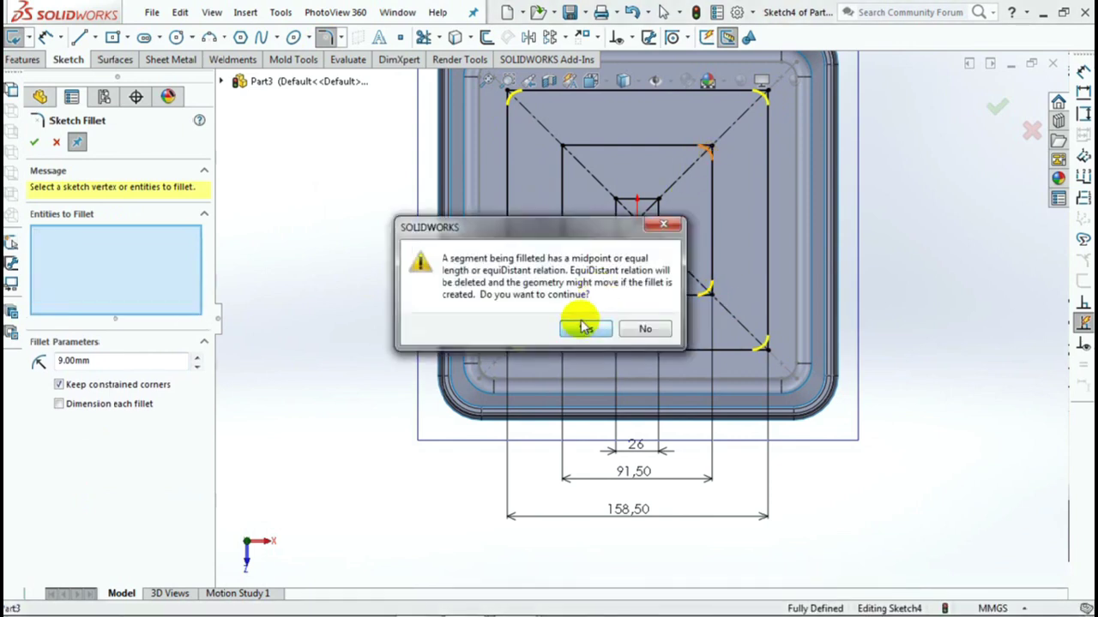
{"action": "left_click", "coordinate": [587, 328]}
{"action": "left_click", "coordinate": [564, 149]}
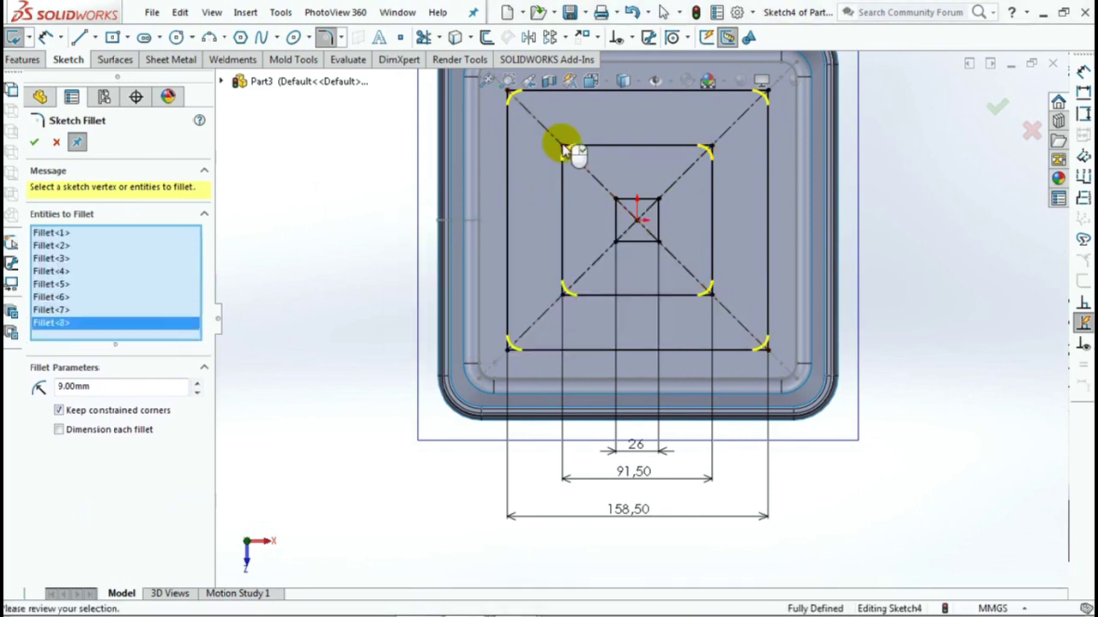
{"action": "left_click", "coordinate": [35, 143]}
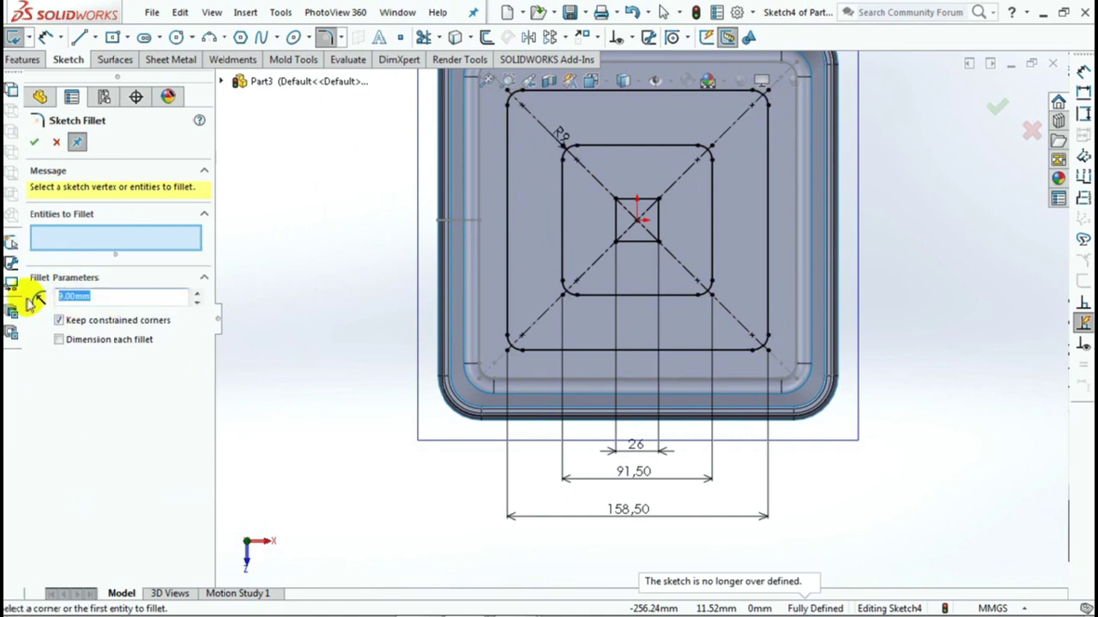
Step: Round the small centre square's corners with R5 fillets, then rotate the tray to a 3D view
{"action": "scroll", "coordinate": [657, 196], "scroll_direction": "down", "scroll_amount": 3}
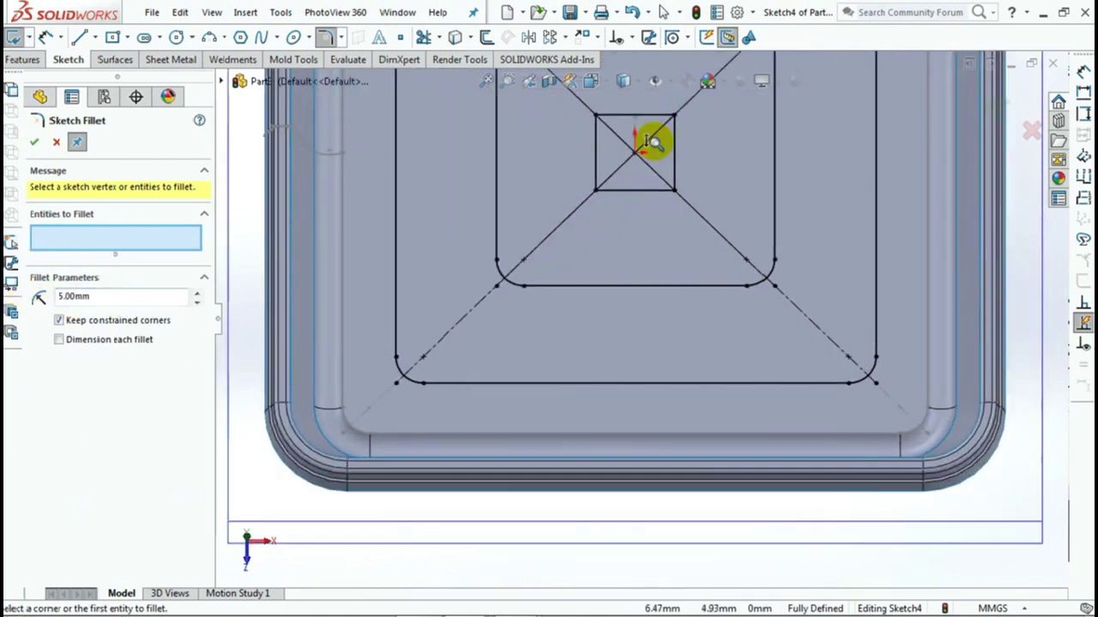
{"action": "scroll", "coordinate": [649, 142], "scroll_direction": "up", "scroll_amount": 1}
{"action": "left_click", "coordinate": [576, 269]}
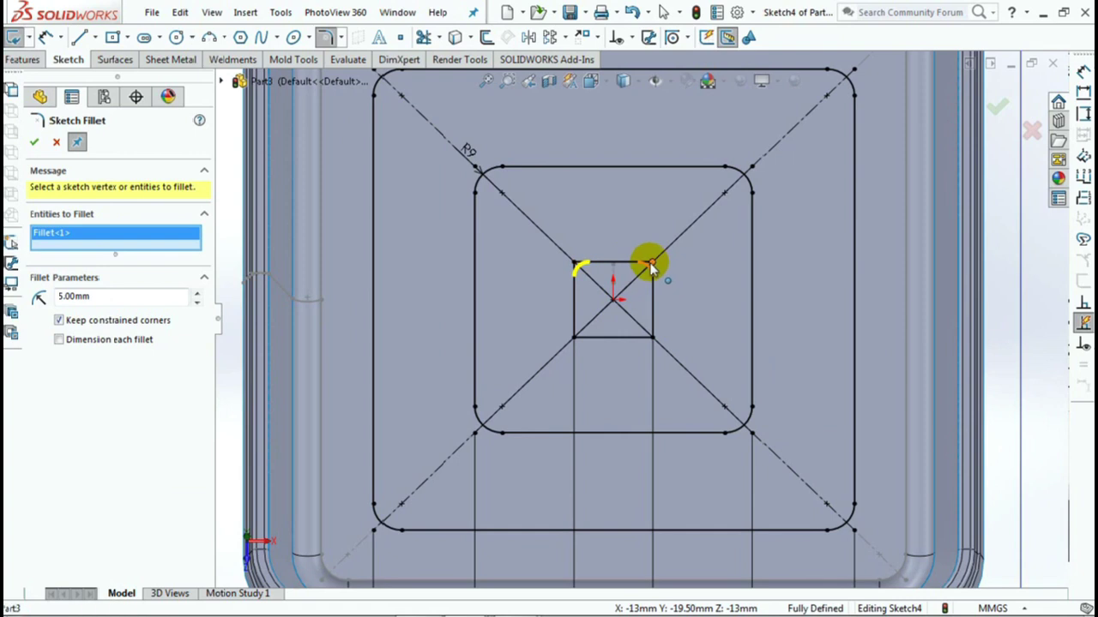
{"action": "left_click", "coordinate": [652, 265]}
{"action": "left_click", "coordinate": [589, 326]}
{"action": "left_click", "coordinate": [652, 337]}
{"action": "left_click", "coordinate": [590, 329]}
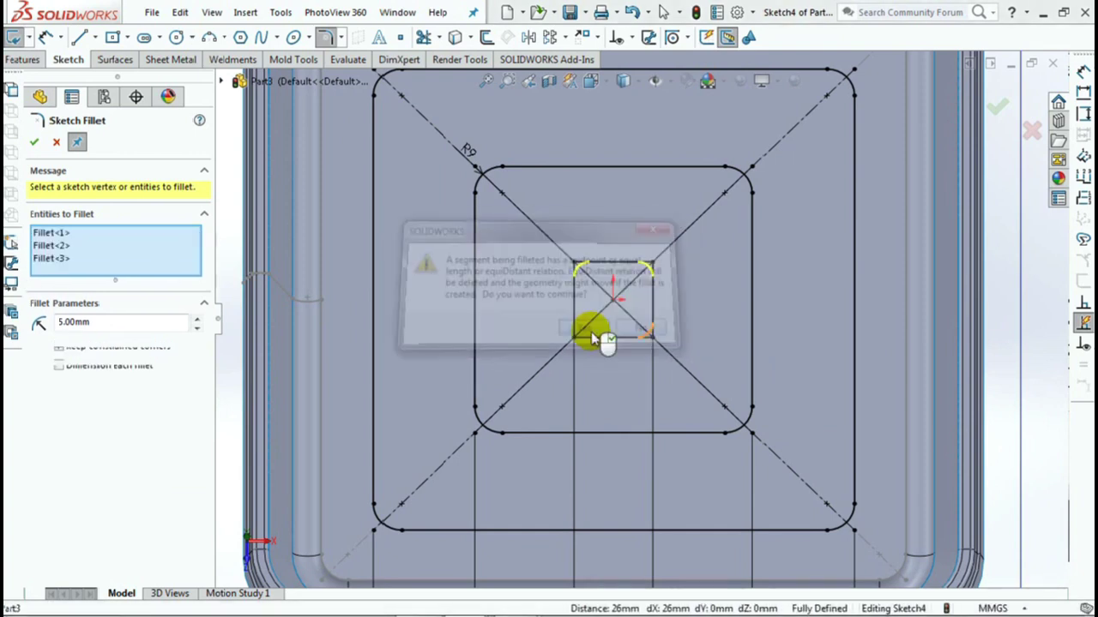
{"action": "left_click", "coordinate": [575, 337]}
{"action": "left_click", "coordinate": [578, 326]}
{"action": "left_click", "coordinate": [34, 141]}
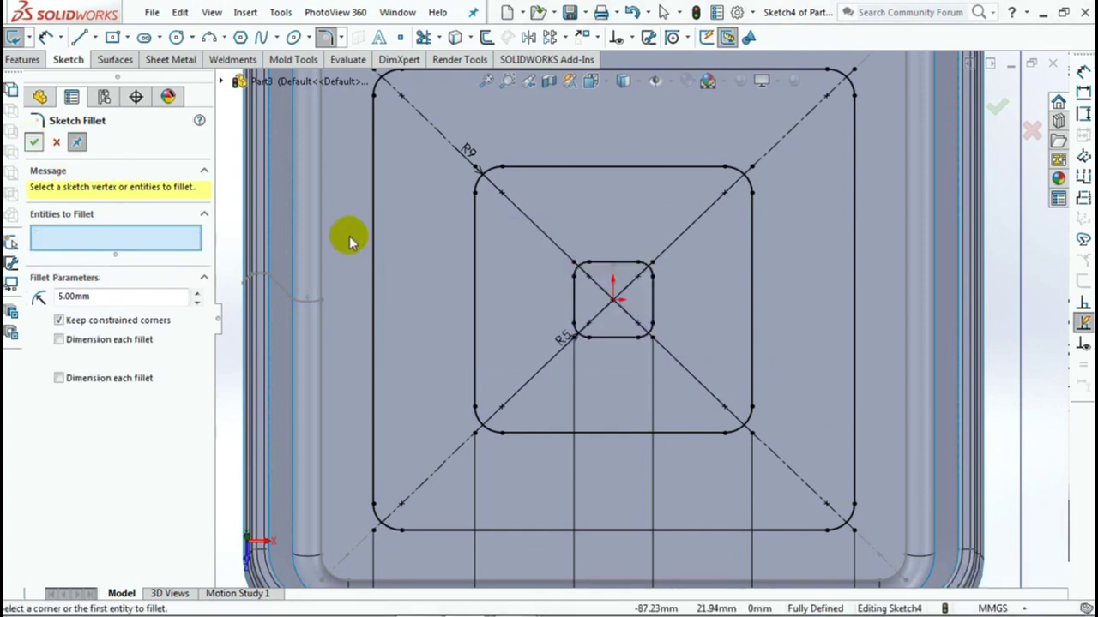
{"action": "left_click", "coordinate": [57, 141]}
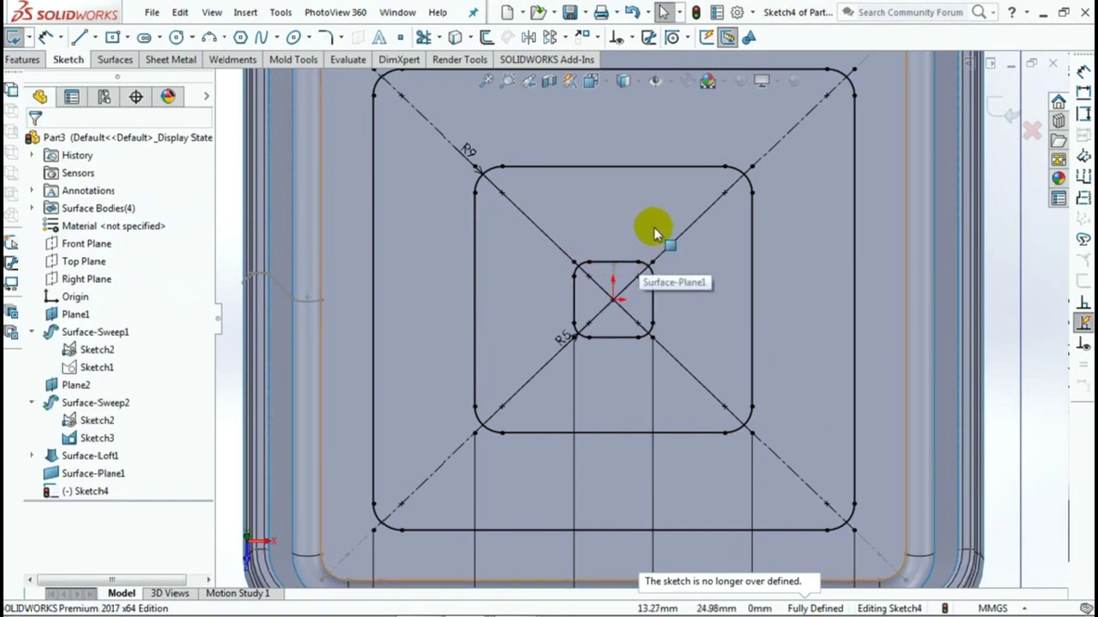
{"action": "scroll", "coordinate": [653, 229], "scroll_direction": "up", "scroll_amount": 5}
{"action": "middle_click_drag", "start_coordinate": [642, 277], "coordinate": [412, 311]}
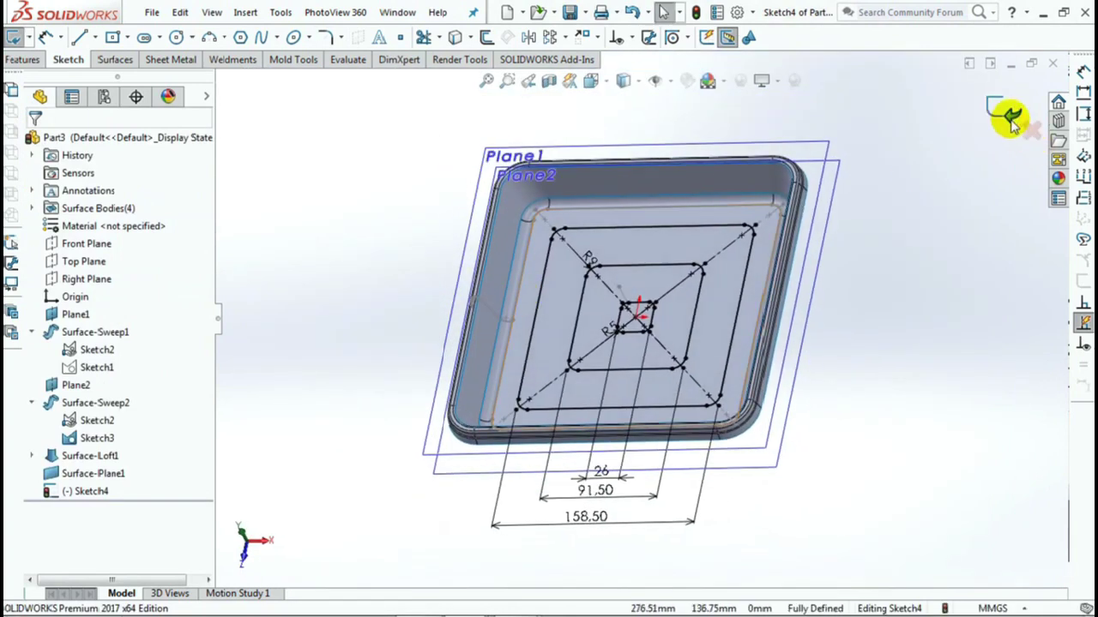
{"action": "mouse_move", "coordinate": [813, 220]}
{"action": "middle_mouse_down"}
{"action": "mouse_move", "coordinate": [417, 265]}
{"action": "mouse_move", "coordinate": [427, 336]}
{"action": "mouse_move", "coordinate": [360, 281]}
{"action": "middle_mouse_up"}
Step: Start a sketch on the Front Plane and draw two small three-point arcs
{"action": "left_click", "coordinate": [86, 244]}
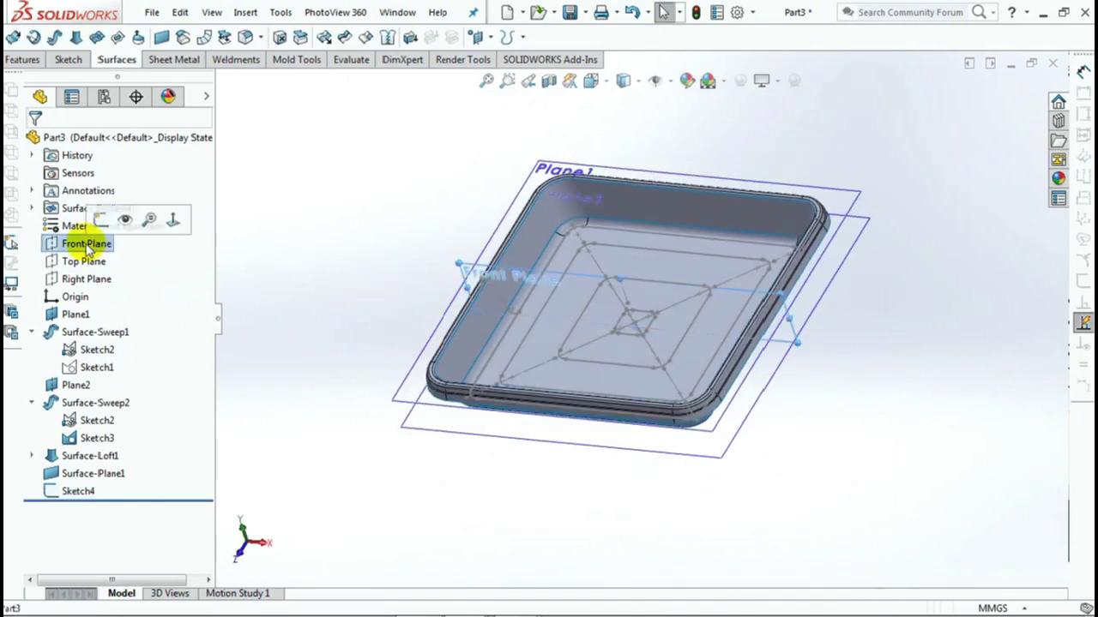
{"action": "left_click", "coordinate": [100, 220]}
{"action": "scroll", "coordinate": [348, 283], "scroll_direction": "down", "scroll_amount": 3}
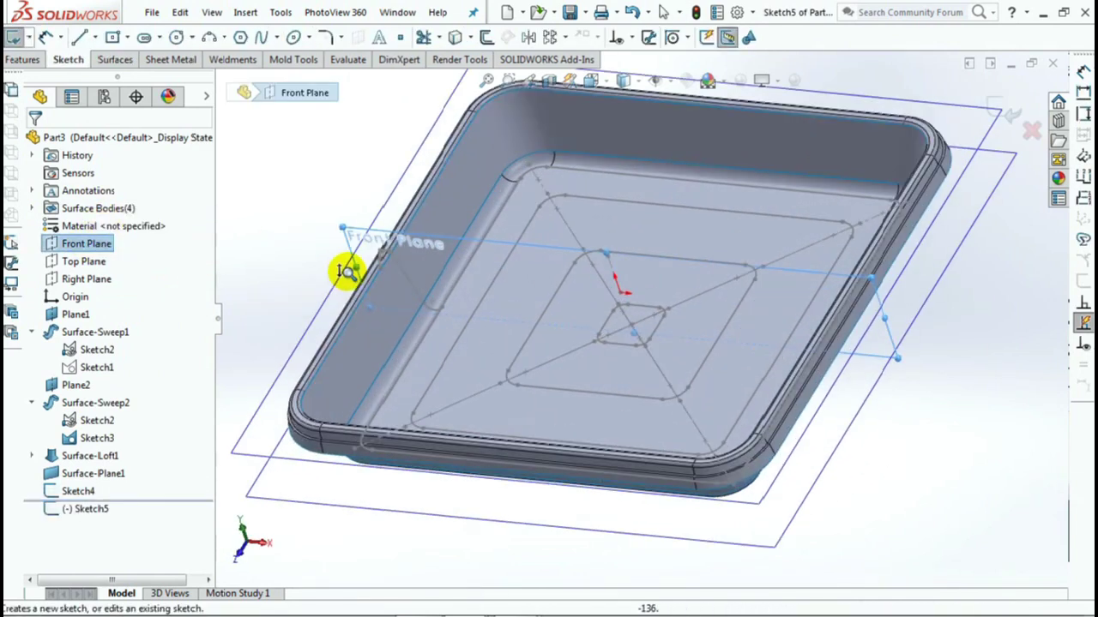
{"action": "scroll", "coordinate": [346, 283], "scroll_direction": "down", "scroll_amount": 2}
{"action": "left_click", "coordinate": [208, 37]}
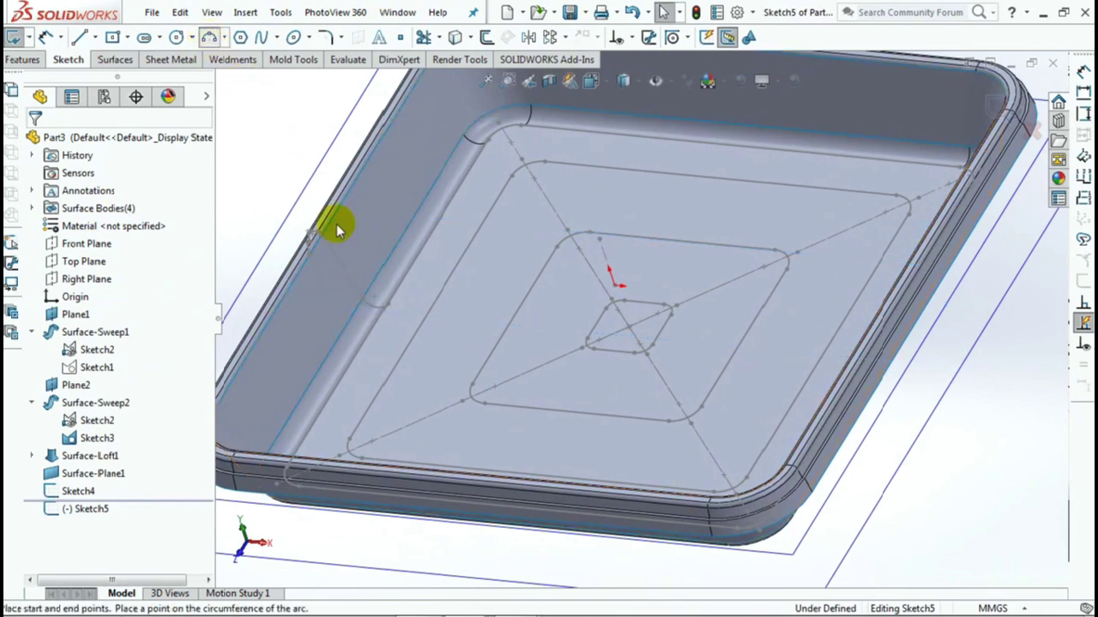
{"action": "left_click", "coordinate": [445, 313]}
{"action": "left_click", "coordinate": [520, 321]}
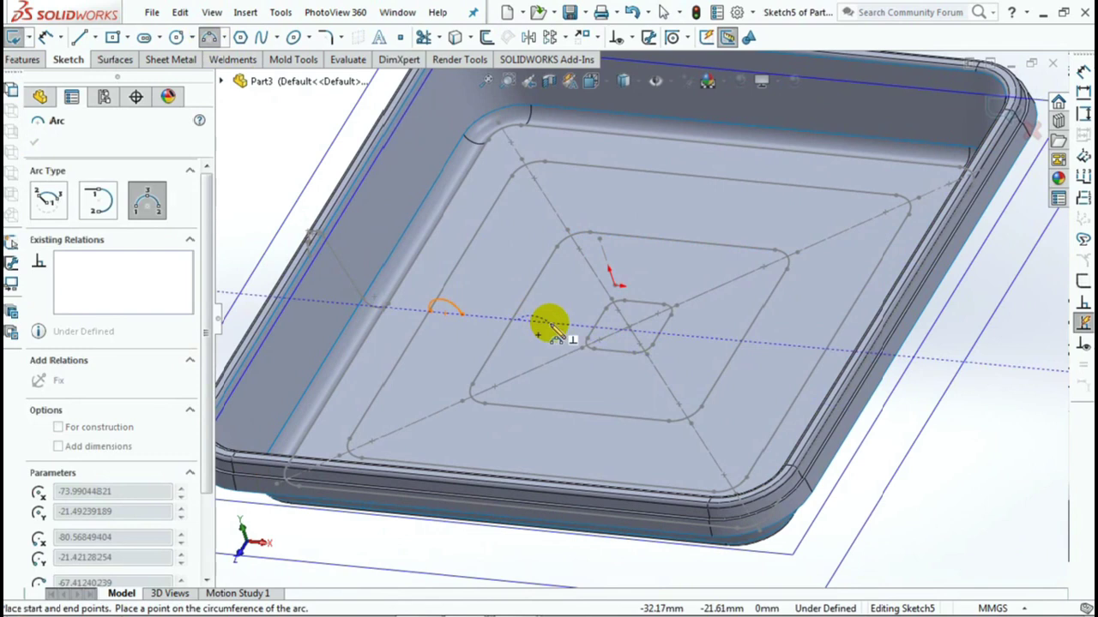
{"action": "left_click", "coordinate": [534, 314]}
{"action": "right_click", "coordinate": [535, 313]}
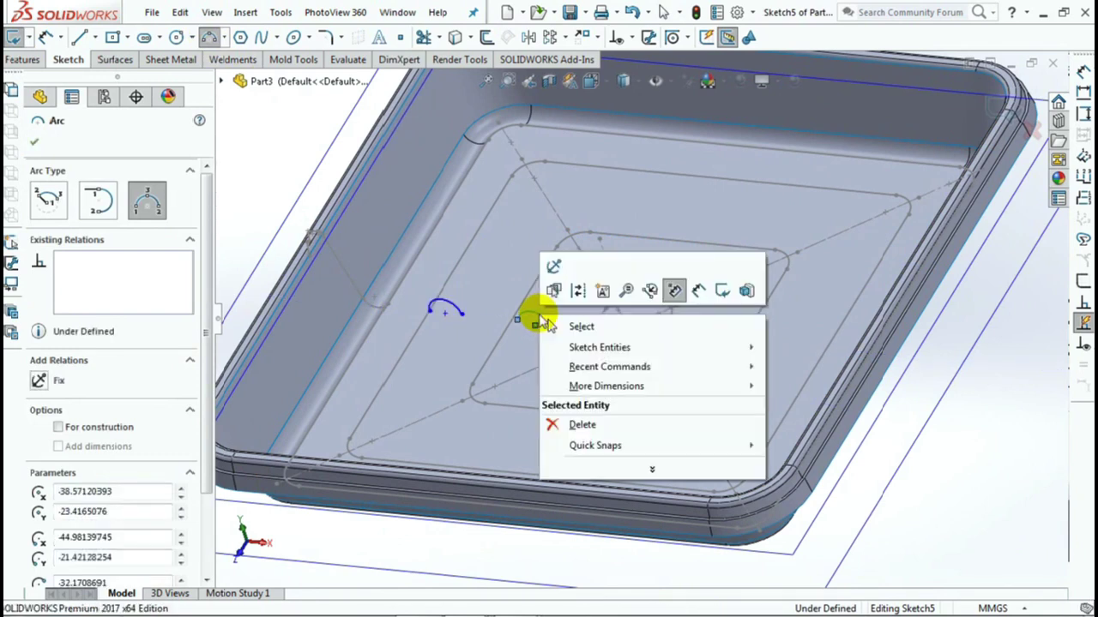
{"action": "left_click", "coordinate": [572, 329]}
Step: Pierce the arc endpoints onto the Sketch4 lines, then view the sketch from the front
{"action": "middle_click_drag", "start_coordinate": [284, 123], "coordinate": [296, 117]}
{"action": "left_click", "coordinate": [628, 37]}
{"action": "left_click", "coordinate": [642, 77]}
{"action": "left_click", "coordinate": [435, 316]}
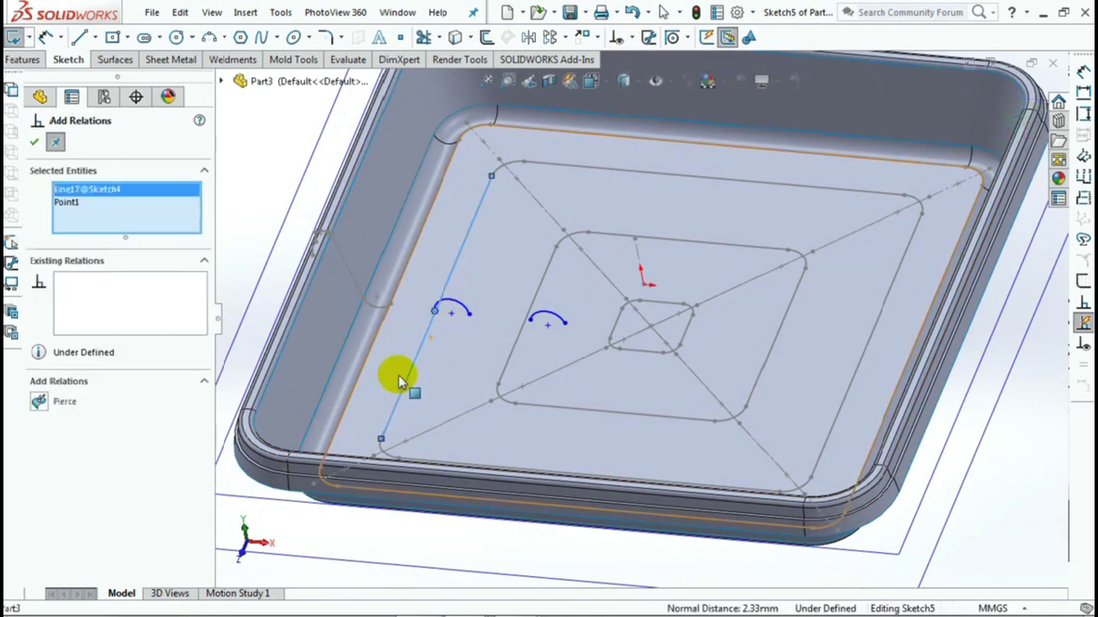
{"action": "left_click", "coordinate": [39, 401]}
{"action": "left_click", "coordinate": [518, 337]}
{"action": "left_click", "coordinate": [32, 144]}
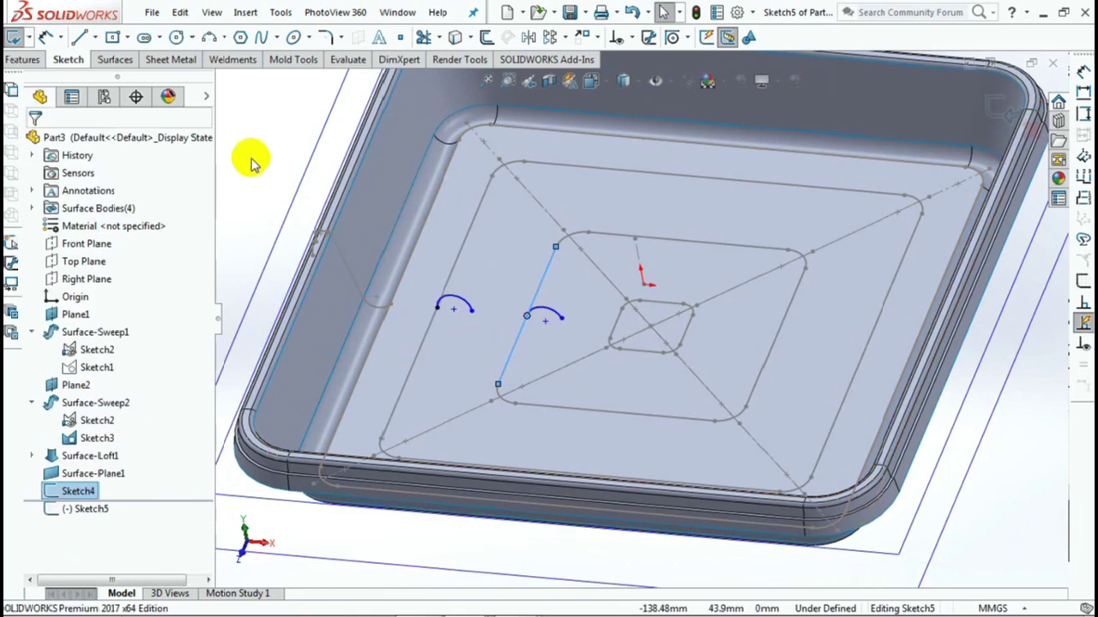
{"action": "key", "text": "ctrl+1"}
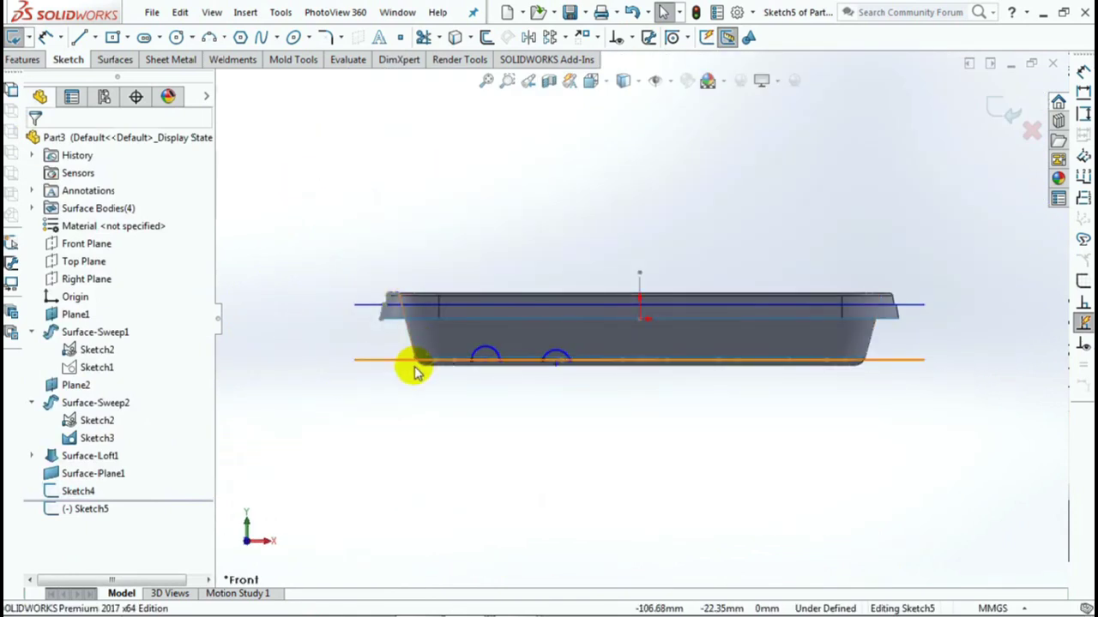
Step: Add a sketch relation between the two arcs
{"action": "scroll", "coordinate": [422, 343], "scroll_direction": "down", "scroll_amount": 3}
{"action": "scroll", "coordinate": [412, 343], "scroll_direction": "down", "scroll_amount": 2}
{"action": "middle_click_drag", "start_coordinate": [399, 368], "coordinate": [676, 343], "text": "ctrl"}
{"action": "left_click", "coordinate": [626, 38]}
{"action": "left_click", "coordinate": [652, 75]}
{"action": "left_click", "coordinate": [588, 367]}
{"action": "left_click", "coordinate": [723, 378]}
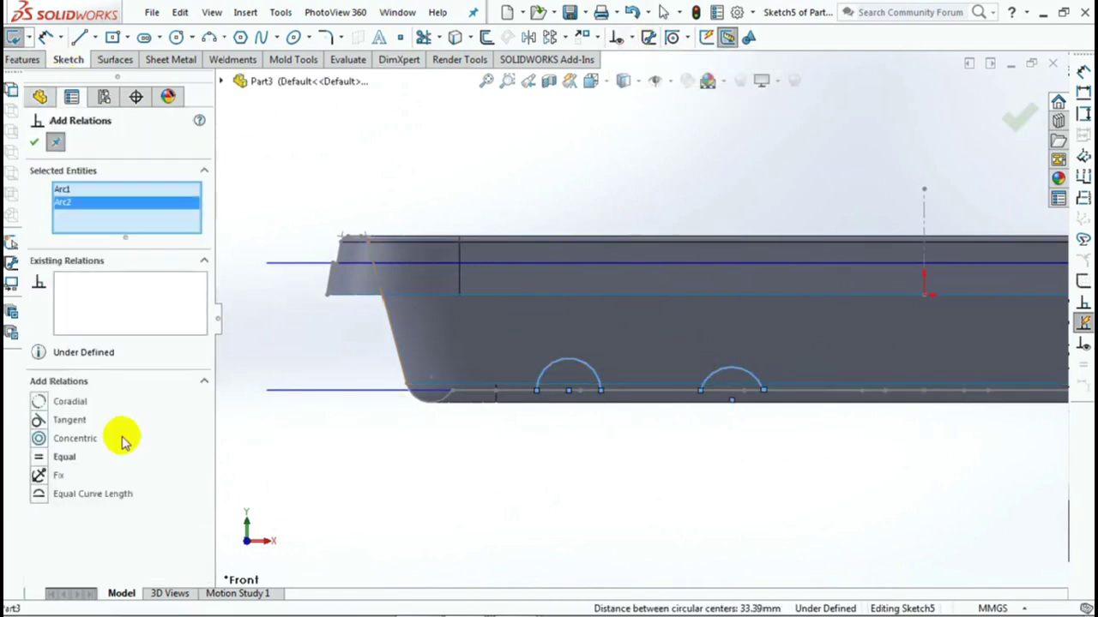
{"action": "left_click", "coordinate": [34, 142]}
Step: Dimension the left arc's width to 6 mm
{"action": "left_click", "coordinate": [46, 37]}
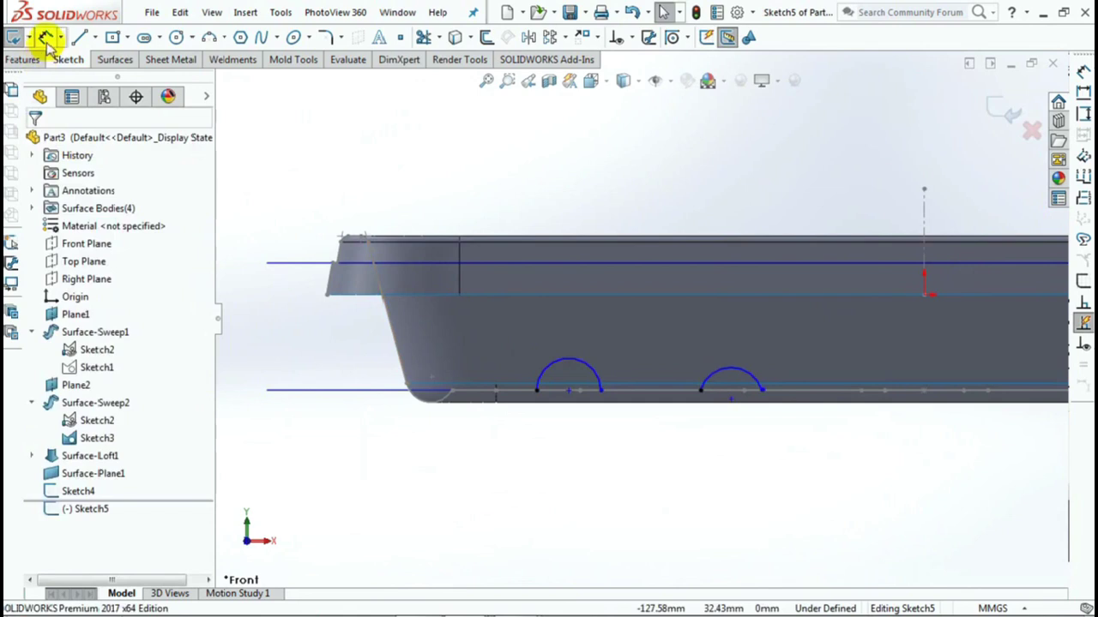
{"action": "left_click", "coordinate": [536, 393]}
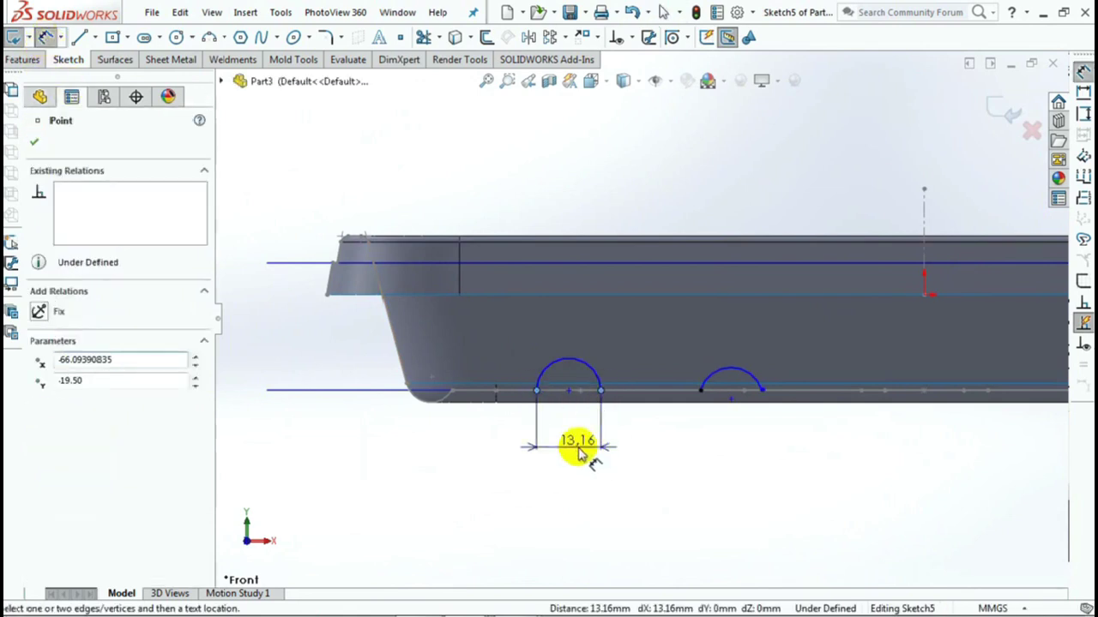
{"action": "left_click", "coordinate": [583, 451]}
{"action": "type", "text": "6"}
{"action": "key", "text": "Return"}
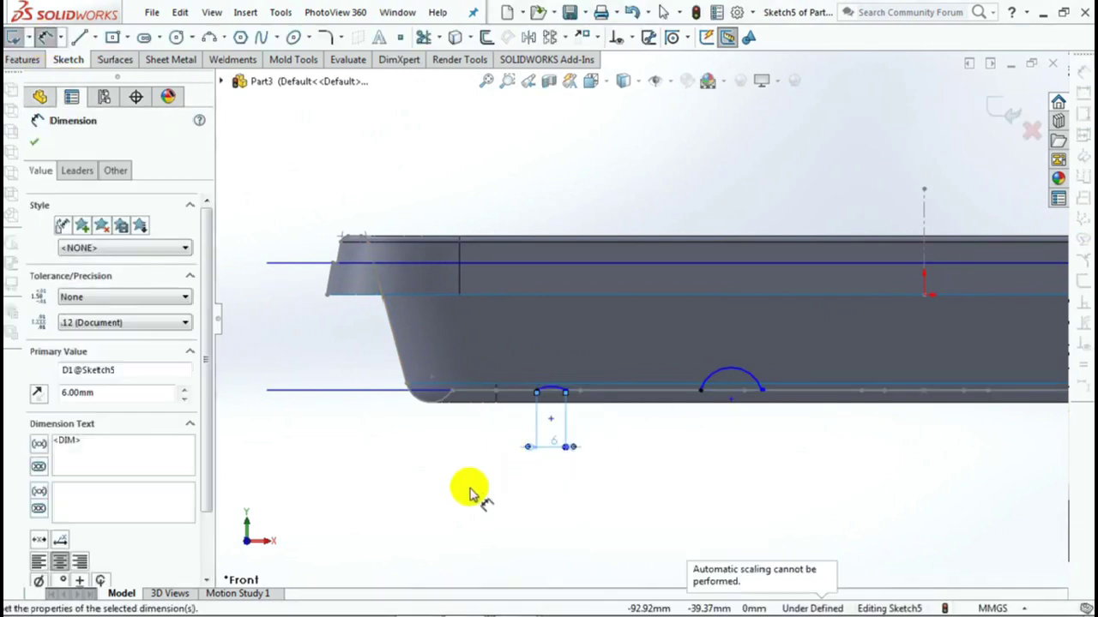
Step: Set the left arc 1.50 mm above its reference line, measured to the arc's Min point
{"action": "scroll", "coordinate": [566, 420], "scroll_direction": "down", "scroll_amount": 2}
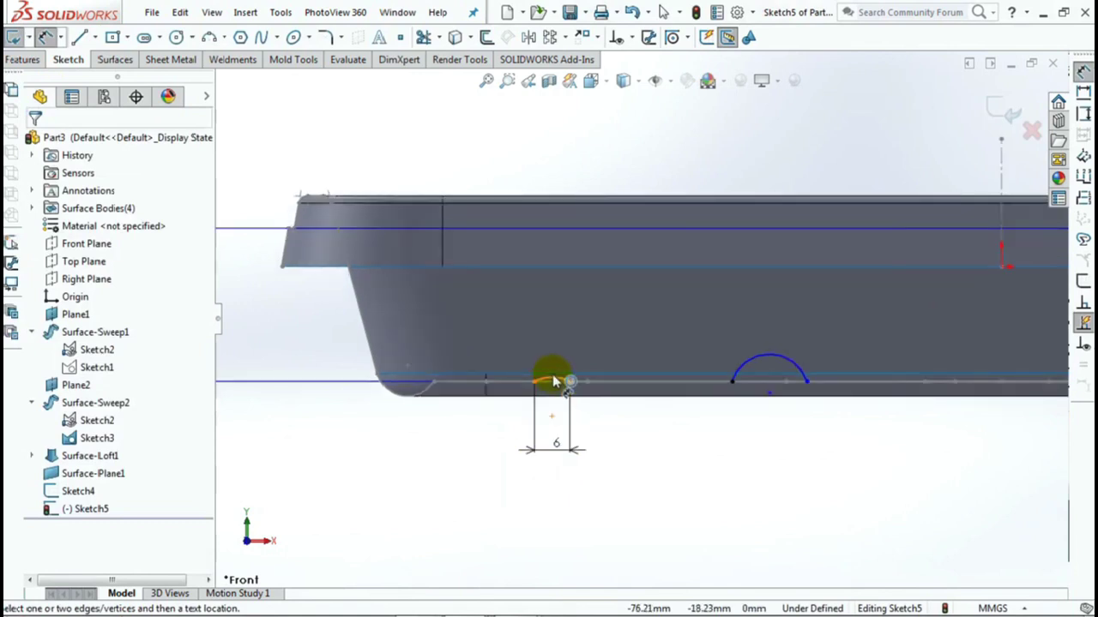
{"action": "left_click", "coordinate": [553, 382]}
{"action": "left_click", "coordinate": [552, 416]}
{"action": "left_click", "coordinate": [326, 409]}
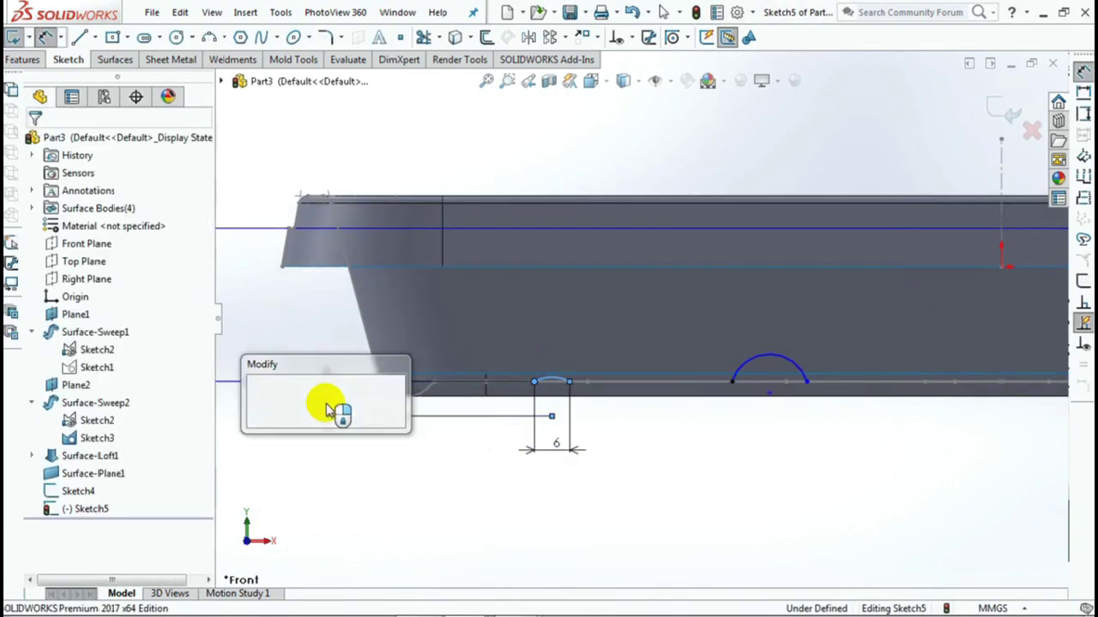
{"action": "left_click", "coordinate": [257, 395]}
{"action": "left_click", "coordinate": [78, 170]}
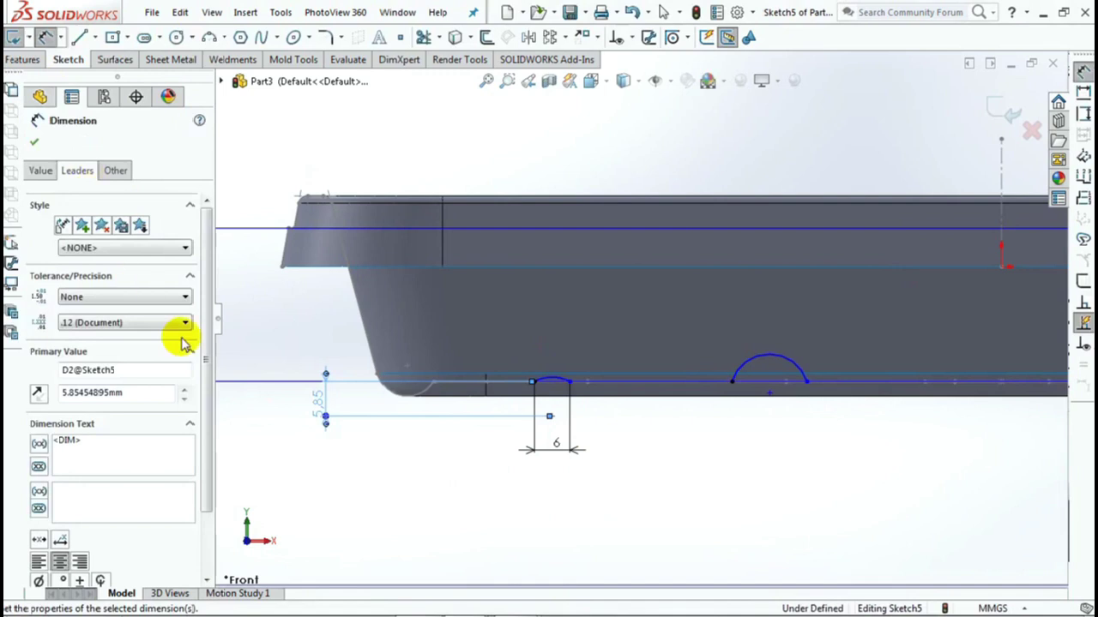
{"action": "scroll", "coordinate": [181, 335], "scroll_direction": "down", "scroll_amount": 5}
{"action": "left_click", "coordinate": [100, 554]}
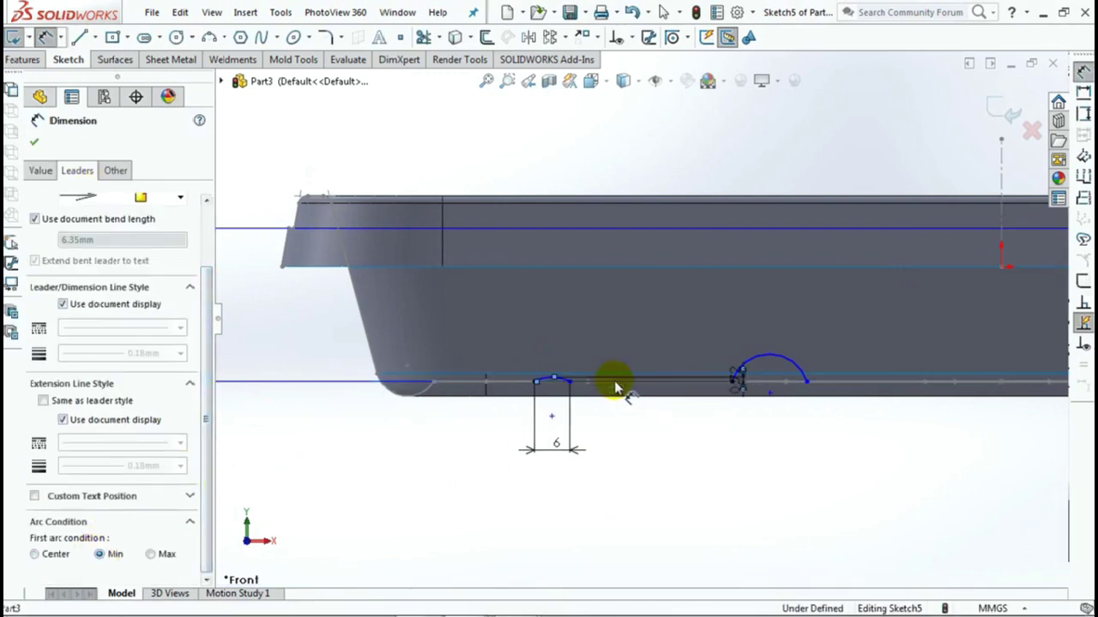
{"action": "left_click", "coordinate": [310, 347]}
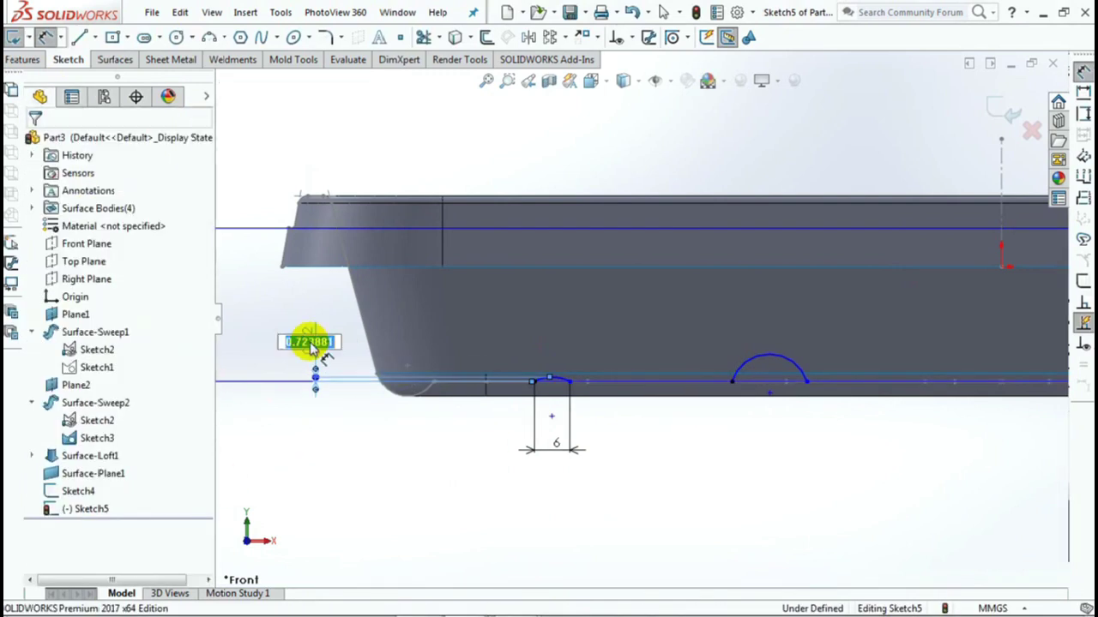
{"action": "key", "text": "Return"}
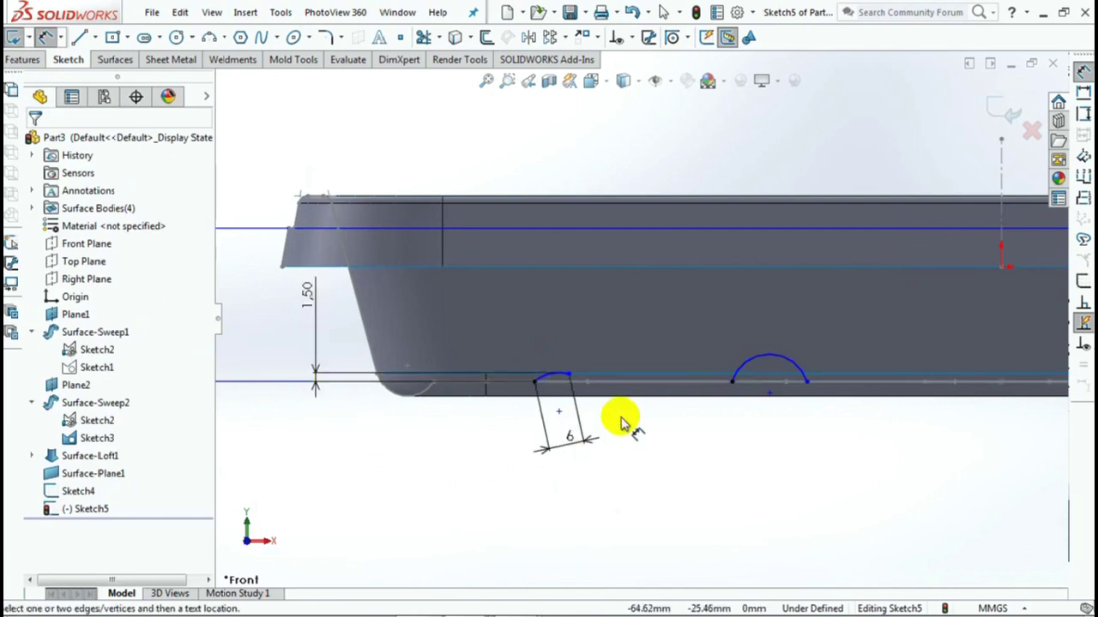
Step: Make the arc endpoints horizontal with the reference line
{"action": "scroll", "coordinate": [624, 421], "scroll_direction": "down", "scroll_amount": 1}
{"action": "left_click", "coordinate": [632, 37]}
{"action": "left_click", "coordinate": [658, 77]}
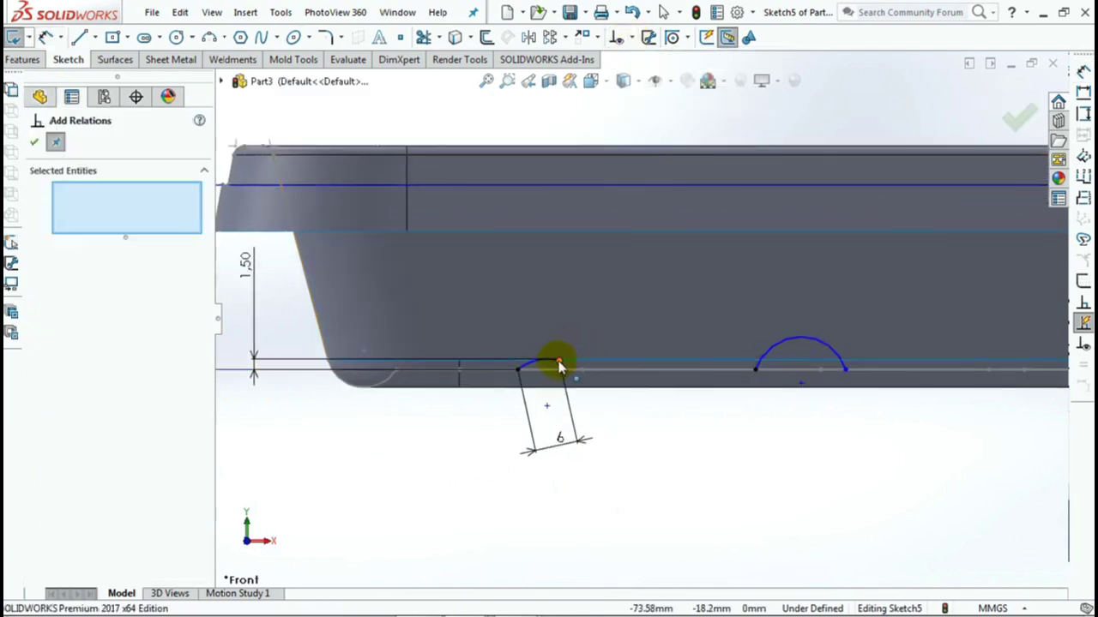
{"action": "left_click", "coordinate": [559, 366]}
{"action": "left_click", "coordinate": [521, 371]}
{"action": "left_click", "coordinate": [39, 400]}
{"action": "left_click", "coordinate": [758, 375]}
{"action": "left_click", "coordinate": [758, 375]}
{"action": "left_click", "coordinate": [34, 144]}
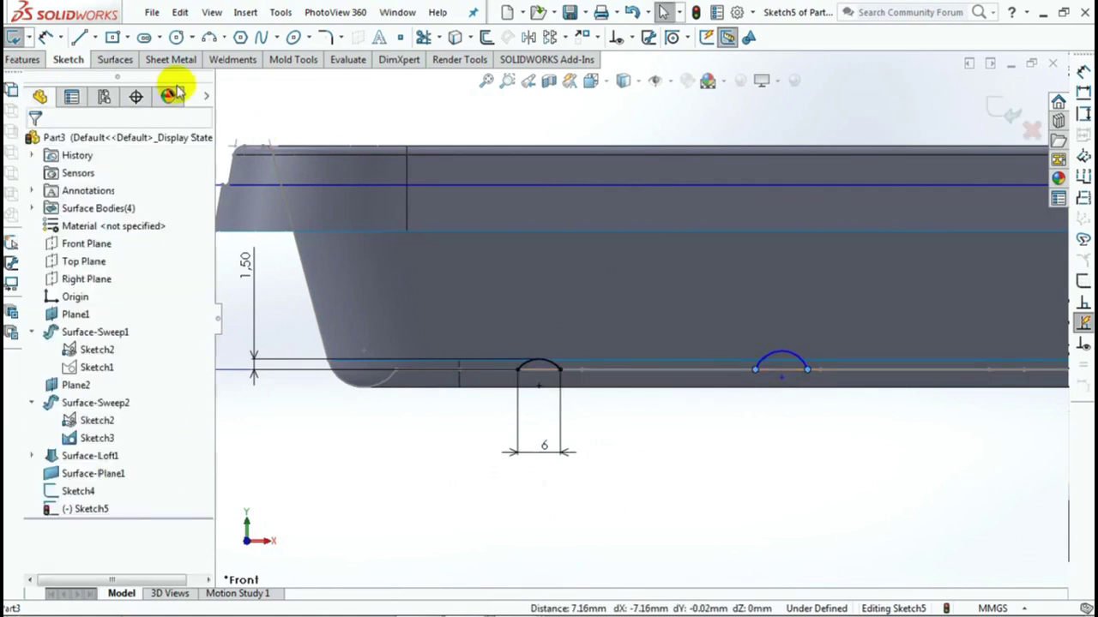
{"action": "left_click", "coordinate": [43, 36]}
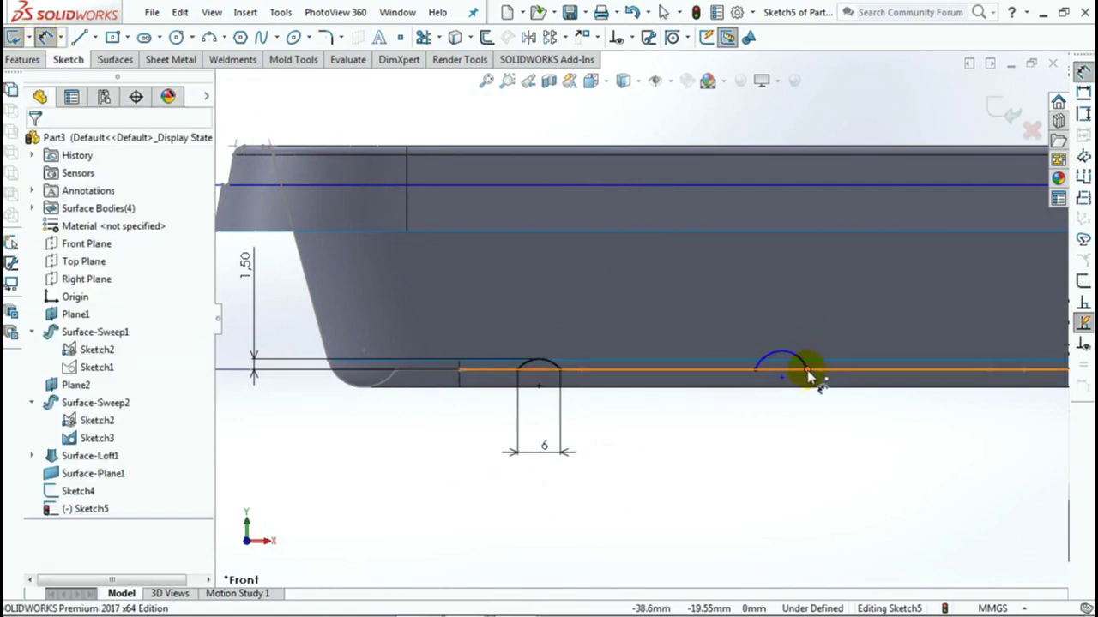
Step: Dimension the right arc 1.50 mm above its line using the Min arc condition, then exit Sketch5
{"action": "left_click", "coordinate": [794, 360]}
{"action": "left_click", "coordinate": [754, 370]}
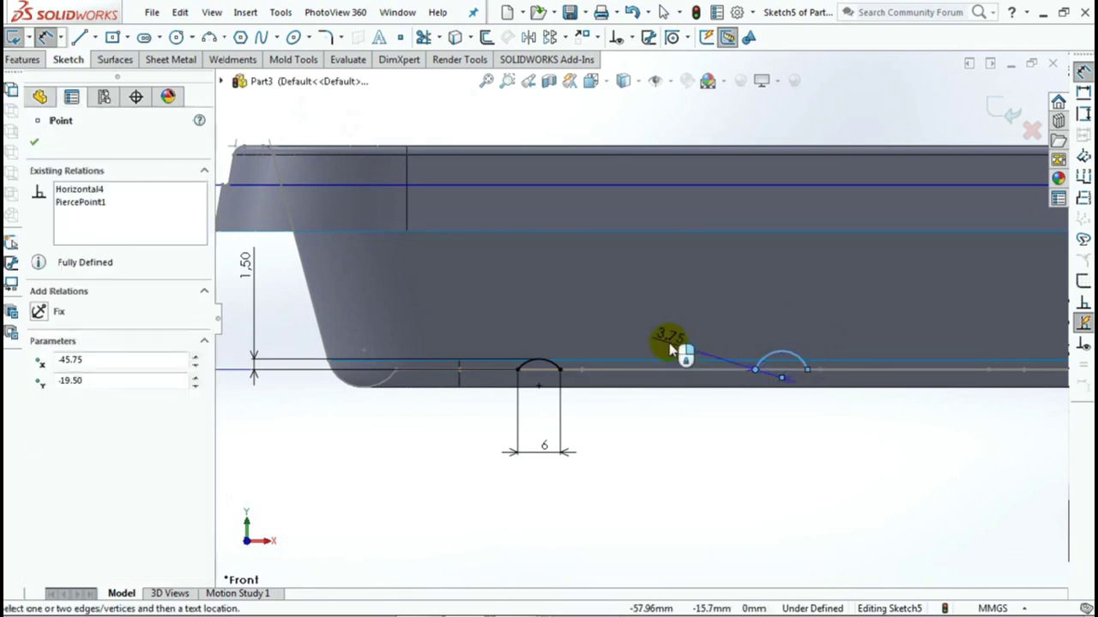
{"action": "left_click", "coordinate": [679, 377]}
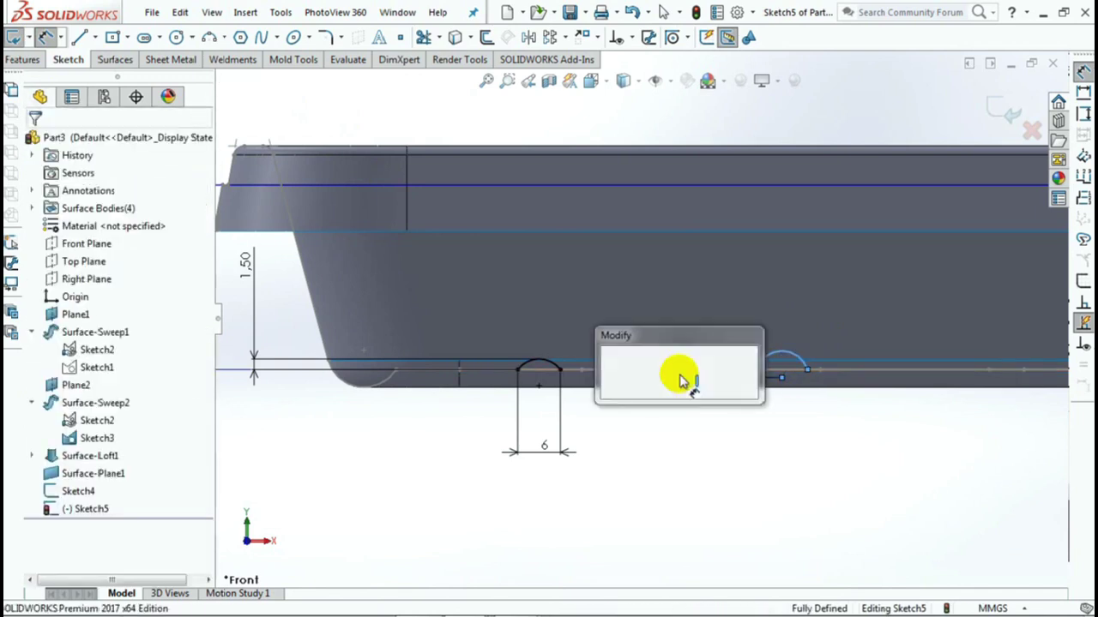
{"action": "key", "text": "Return"}
{"action": "left_click", "coordinate": [76, 170]}
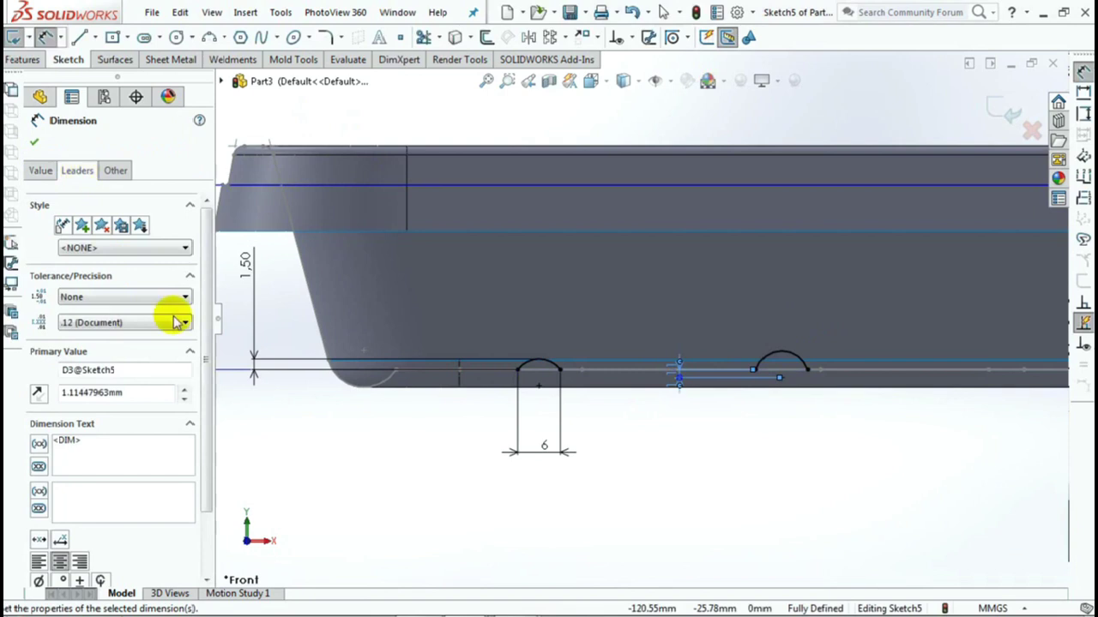
{"action": "scroll", "coordinate": [197, 387], "scroll_direction": "down", "scroll_amount": 3}
{"action": "left_click", "coordinate": [103, 554]}
{"action": "left_click", "coordinate": [829, 367]}
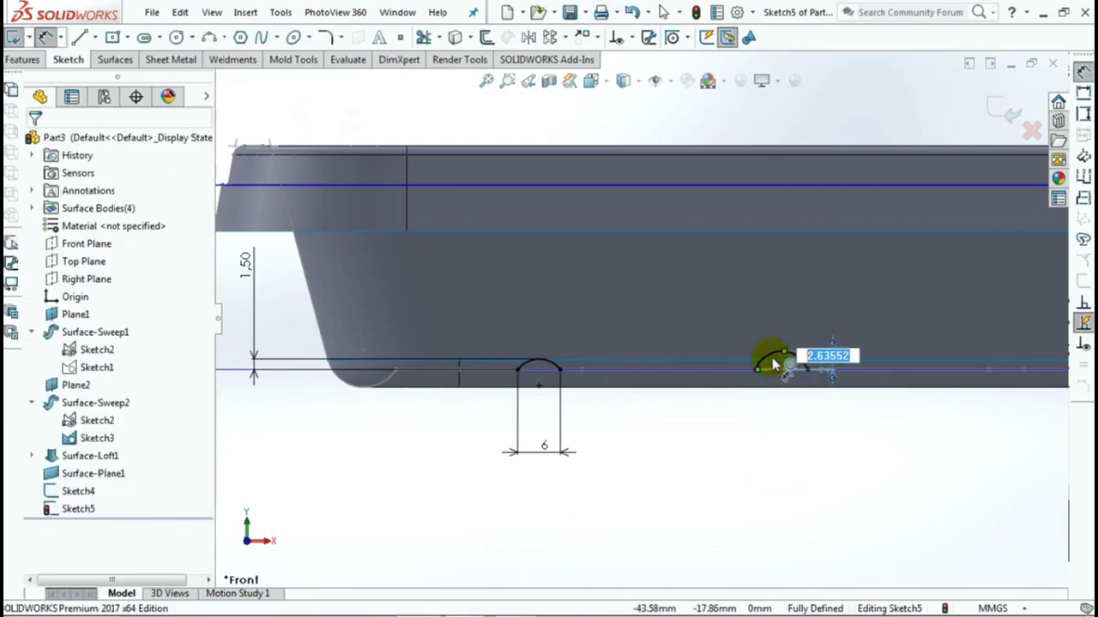
{"action": "type", "text": ".5"}
{"action": "key", "text": "Return"}
{"action": "mouse_move", "coordinate": [784, 441]}
{"action": "middle_mouse_down"}
{"action": "mouse_move", "coordinate": [748, 470]}
{"action": "mouse_move", "coordinate": [703, 453]}
{"action": "mouse_move", "coordinate": [725, 422]}
{"action": "middle_mouse_up"}
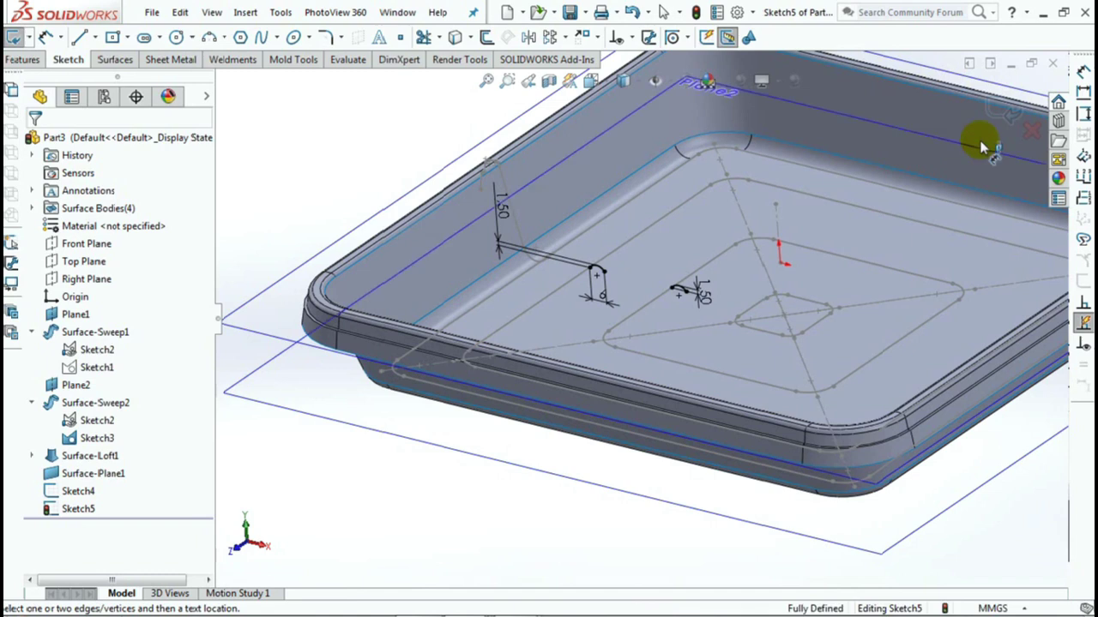
{"action": "left_click", "coordinate": [997, 98]}
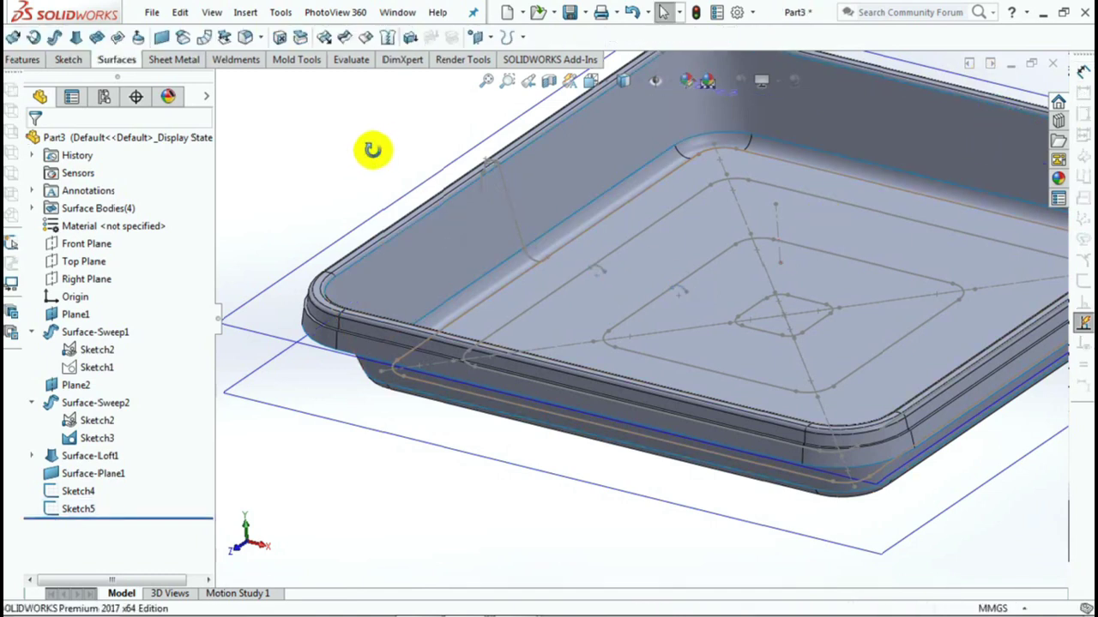
Step: Sweep the Sketch5 arc profile along Sketch4's outer rounded-square loop as Surface-Sweep3
{"action": "middle_click_drag", "start_coordinate": [372, 150], "coordinate": [318, 140]}
{"action": "left_click", "coordinate": [53, 38]}
{"action": "right_click", "coordinate": [289, 153]}
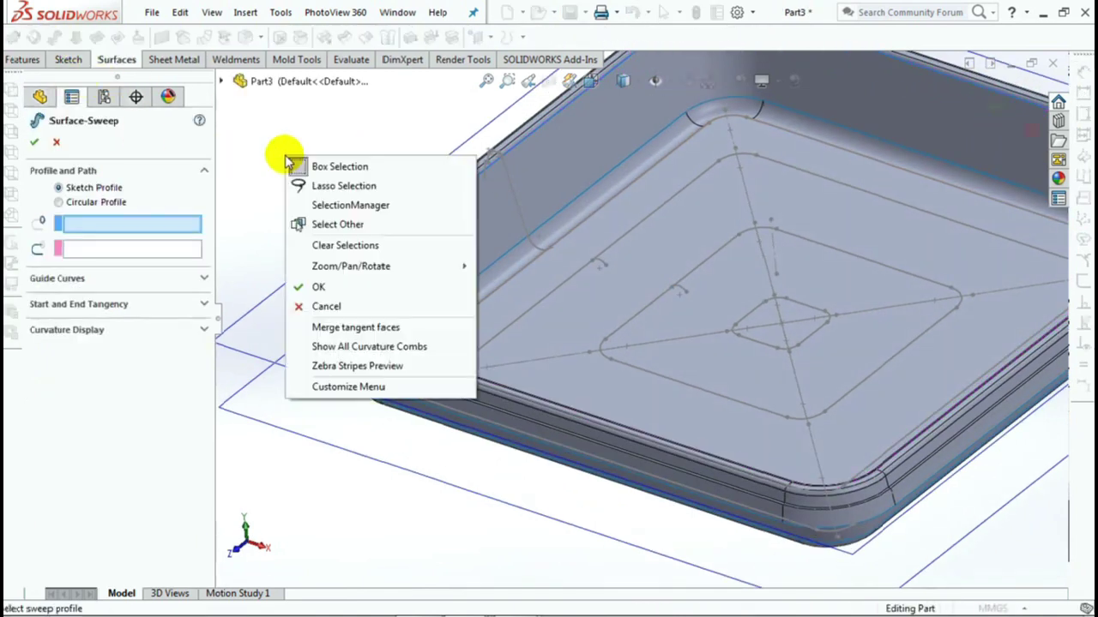
{"action": "left_click", "coordinate": [316, 204]}
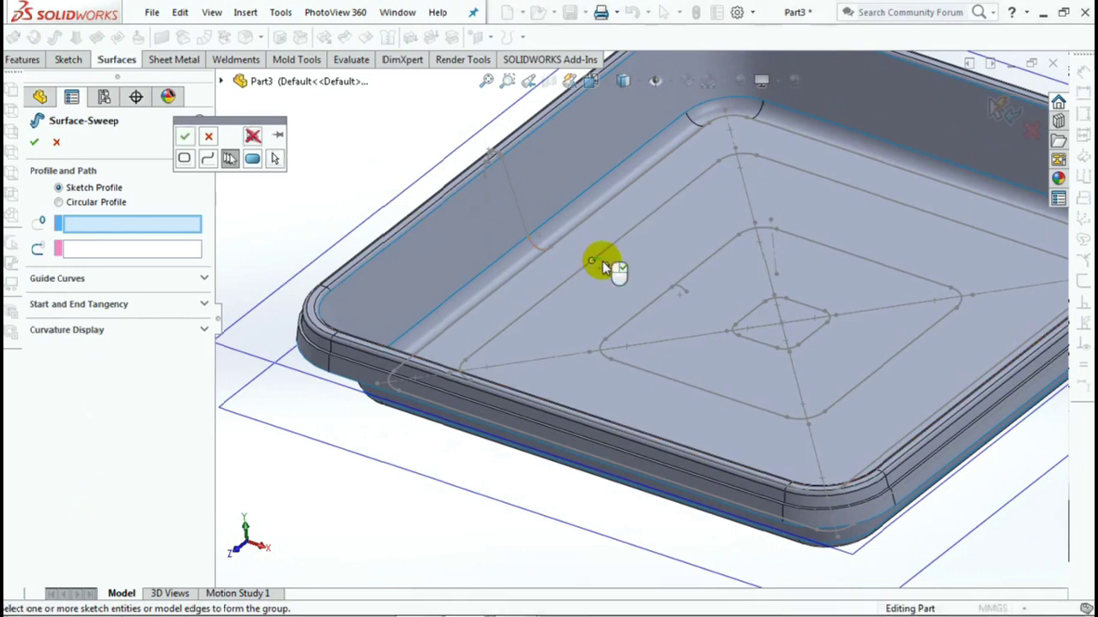
{"action": "left_click", "coordinate": [602, 261]}
{"action": "right_click", "coordinate": [341, 144]}
{"action": "left_click", "coordinate": [360, 191]}
{"action": "left_click", "coordinate": [238, 147]}
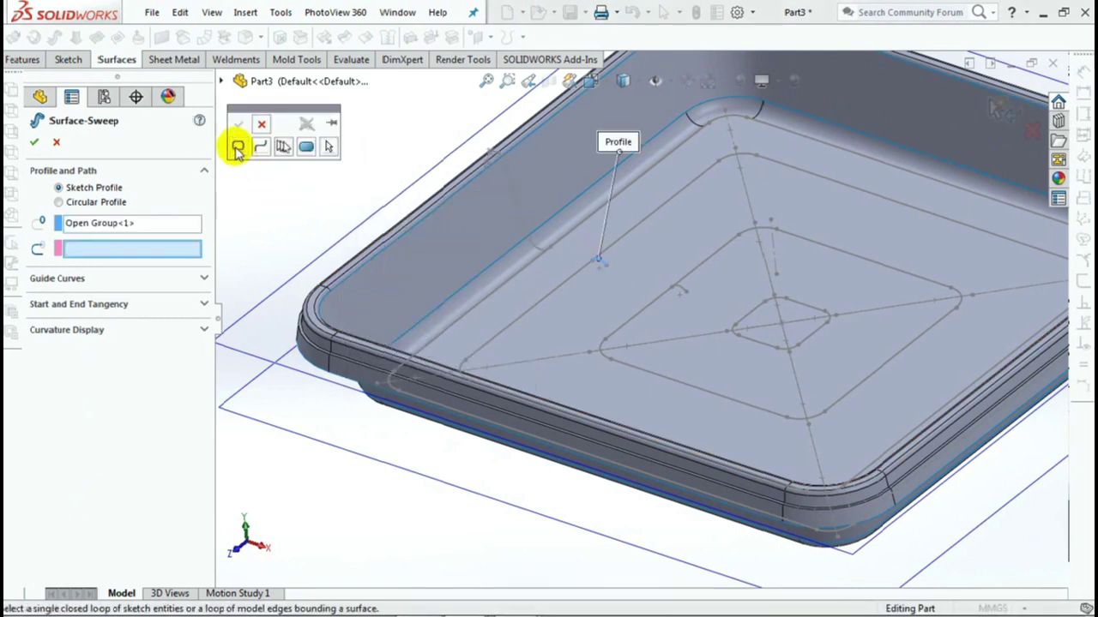
{"action": "left_click", "coordinate": [563, 287]}
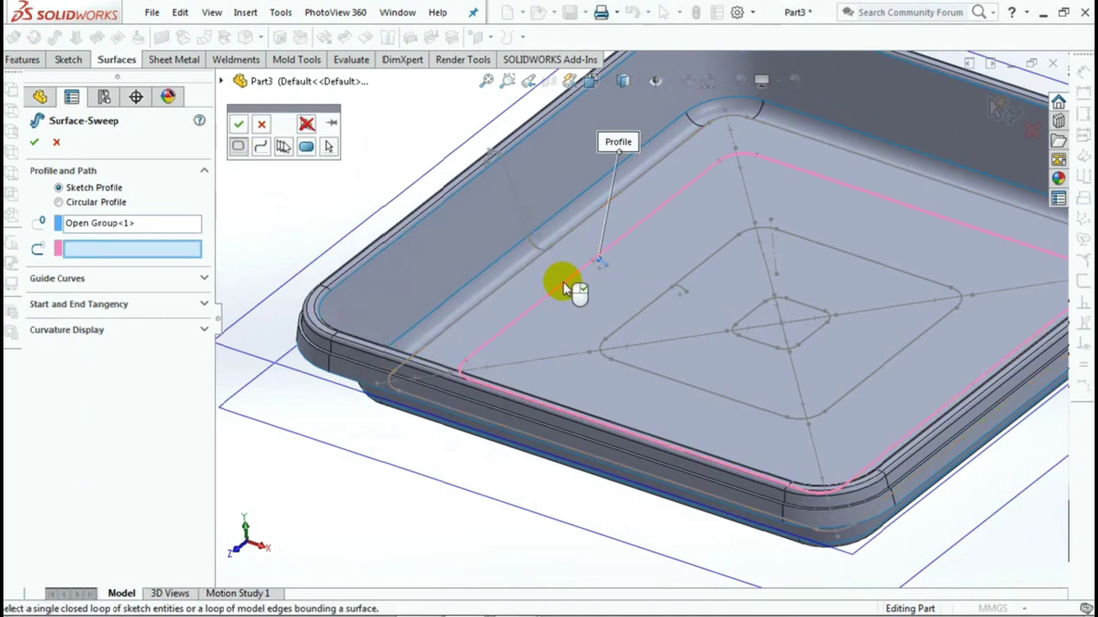
{"action": "left_click", "coordinate": [239, 123]}
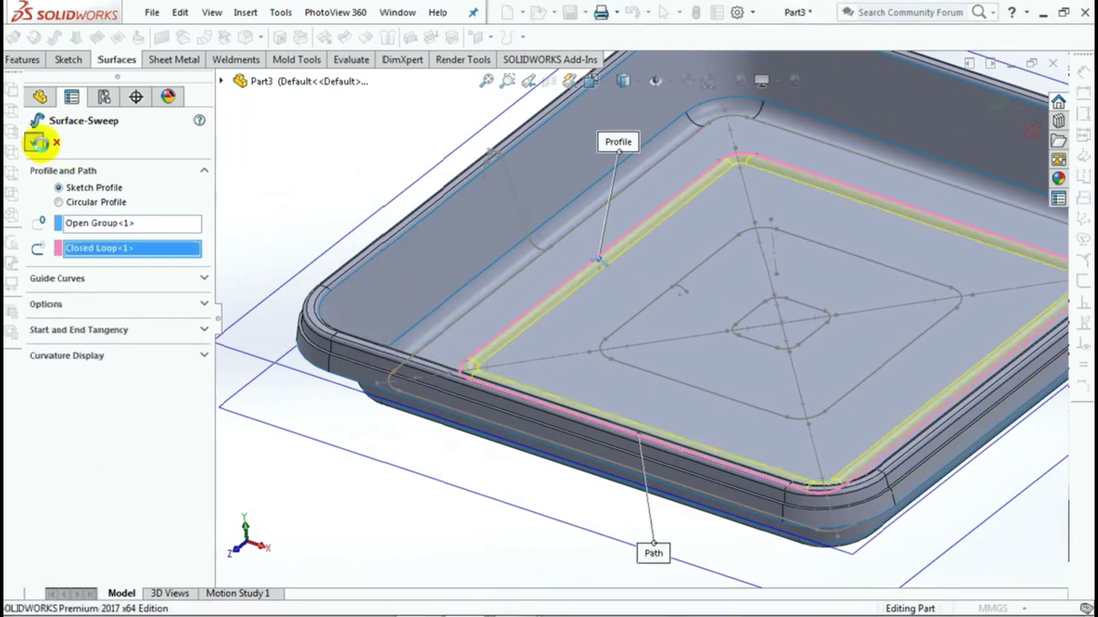
{"action": "left_click", "coordinate": [39, 143]}
Step: Show the hidden Sketch4 again from the feature tree
{"action": "left_click", "coordinate": [32, 491]}
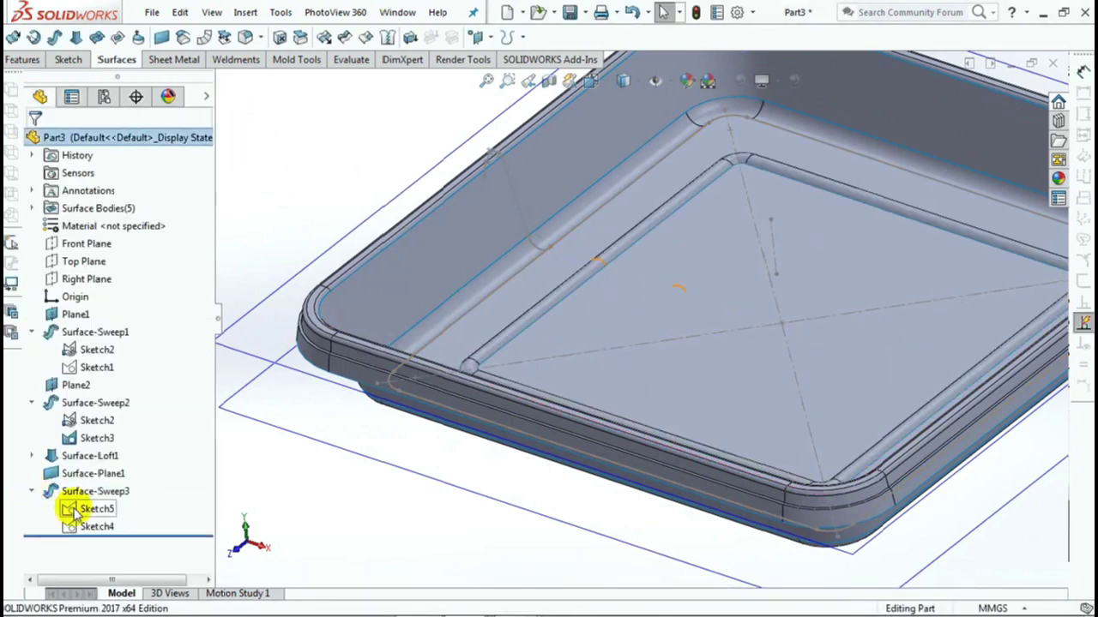
{"action": "left_click", "coordinate": [73, 512]}
{"action": "left_click", "coordinate": [139, 460]}
{"action": "left_click", "coordinate": [309, 169]}
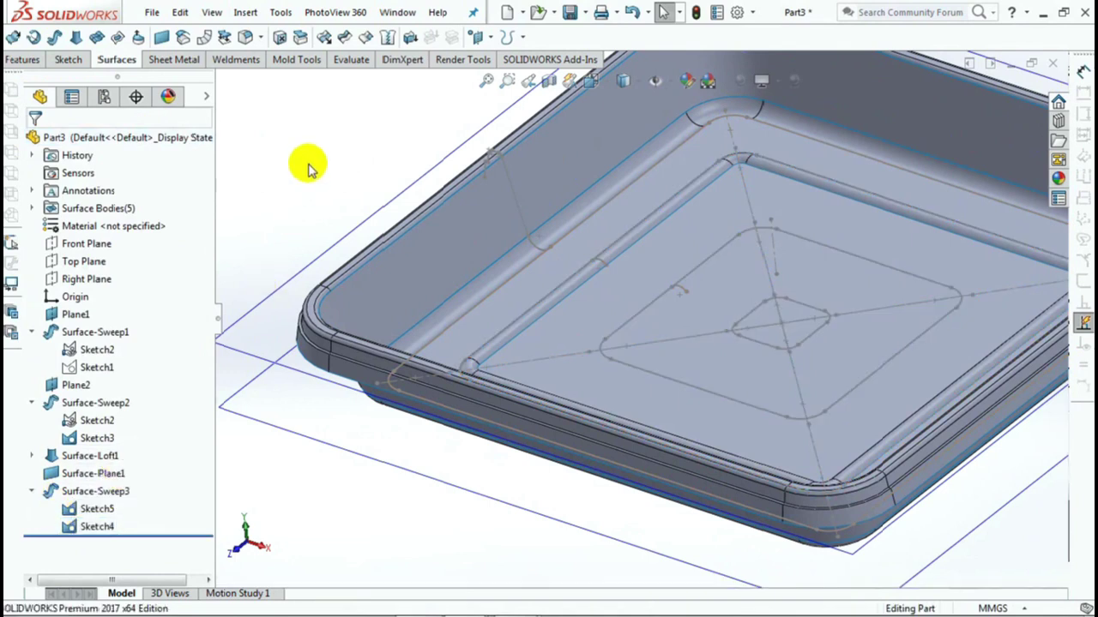
Step: Sweep the arc profile along Sketch4's inner rounded-square loop as Surface-Sweep4
{"action": "left_click", "coordinate": [55, 40]}
{"action": "right_click", "coordinate": [309, 172]}
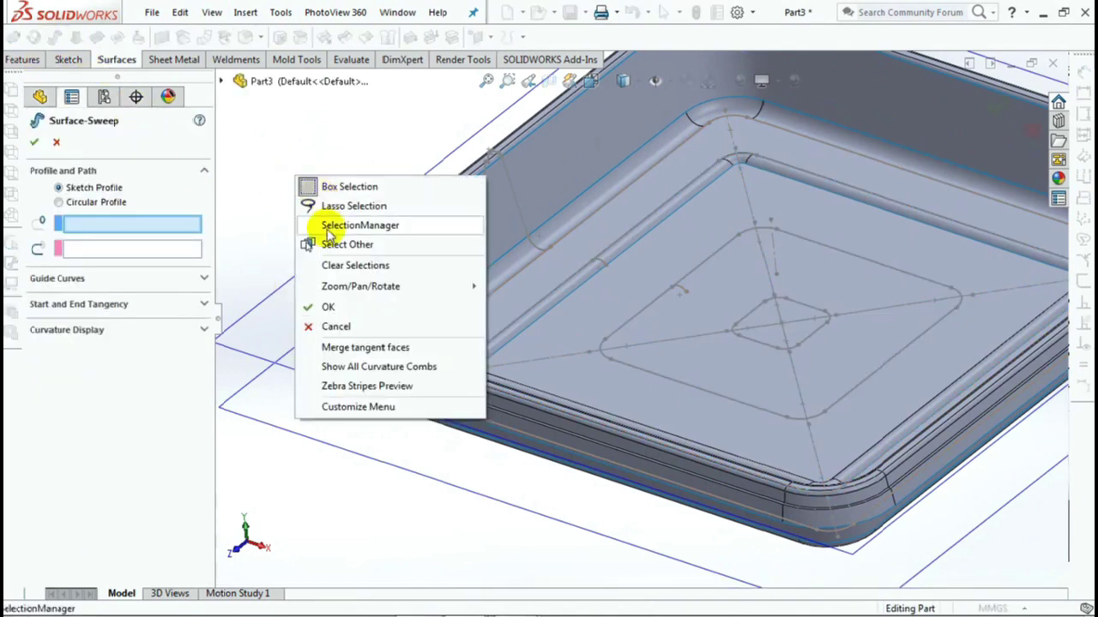
{"action": "left_click", "coordinate": [309, 225]}
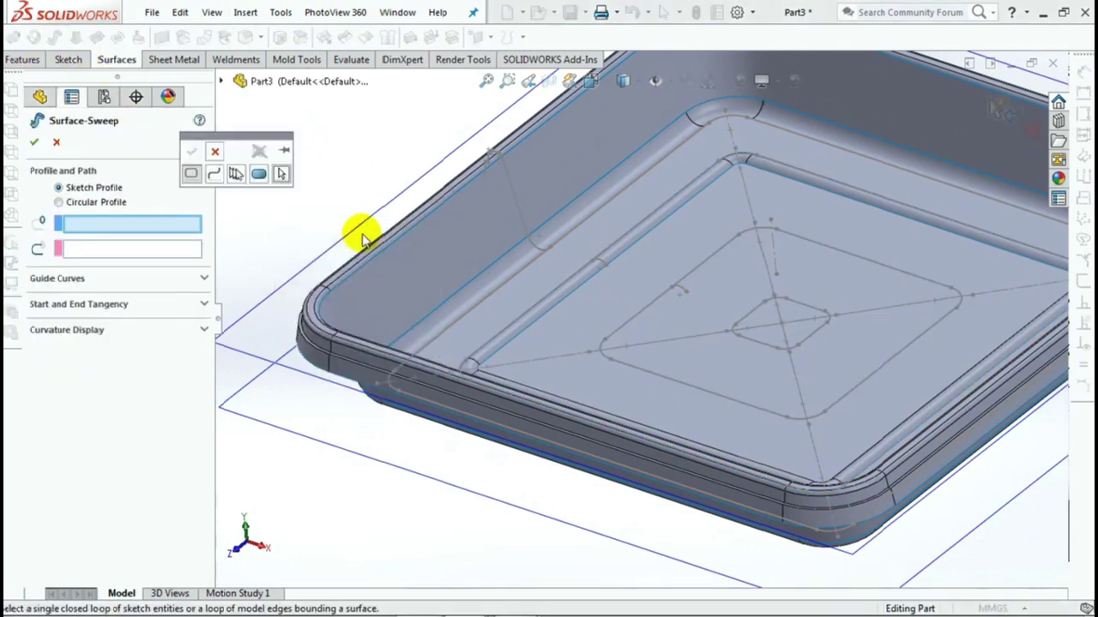
{"action": "left_click", "coordinate": [684, 288]}
{"action": "right_click", "coordinate": [283, 193]}
{"action": "left_click", "coordinate": [339, 238]}
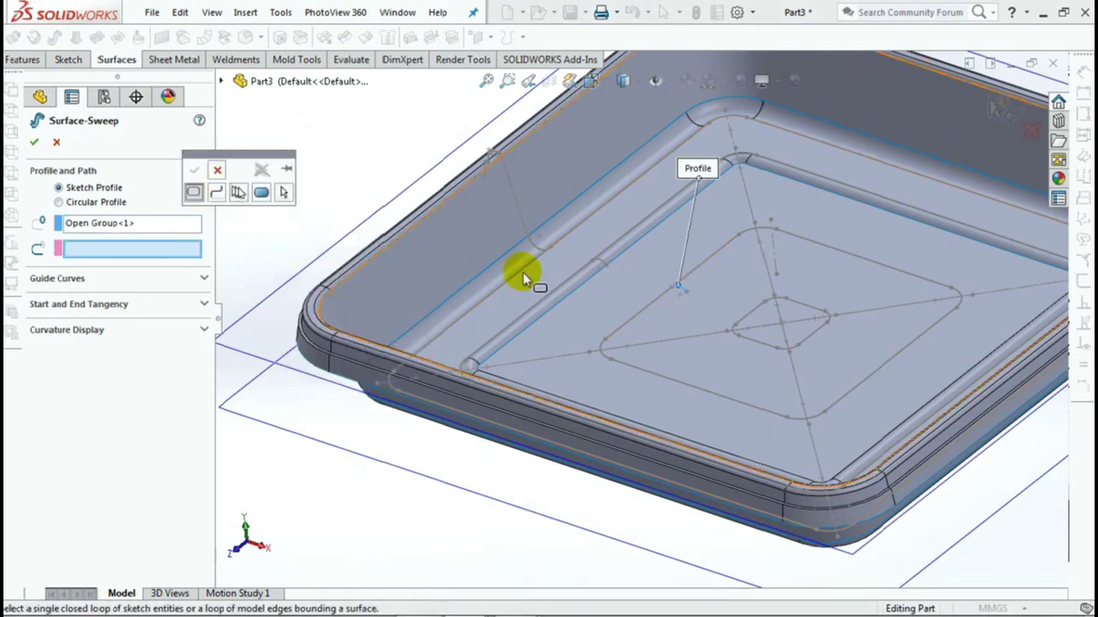
{"action": "left_click", "coordinate": [637, 319]}
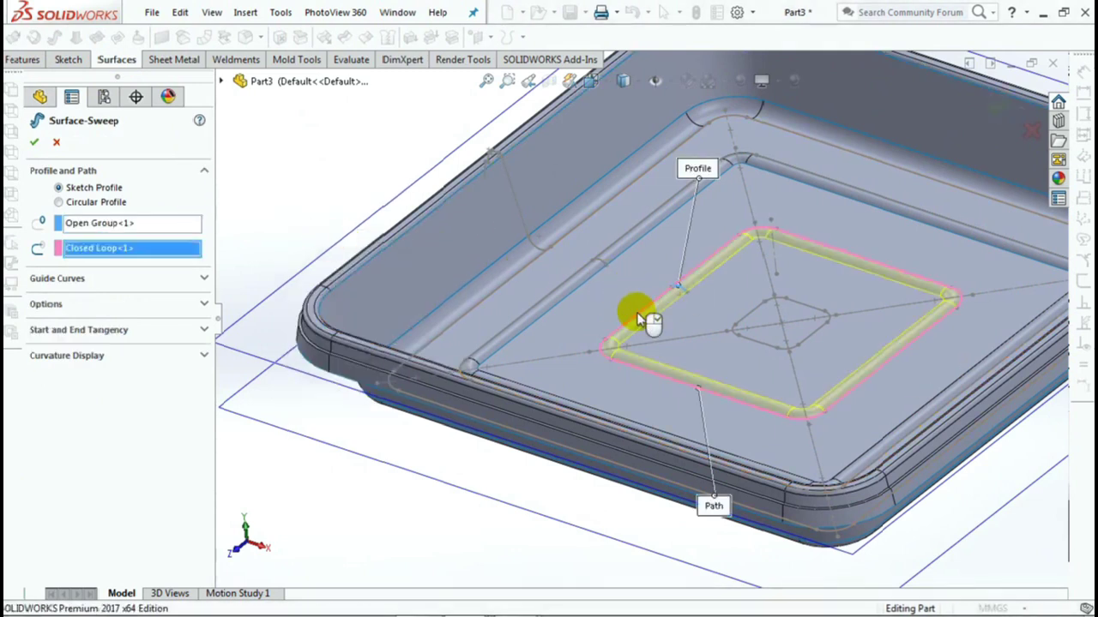
{"action": "left_click", "coordinate": [34, 147]}
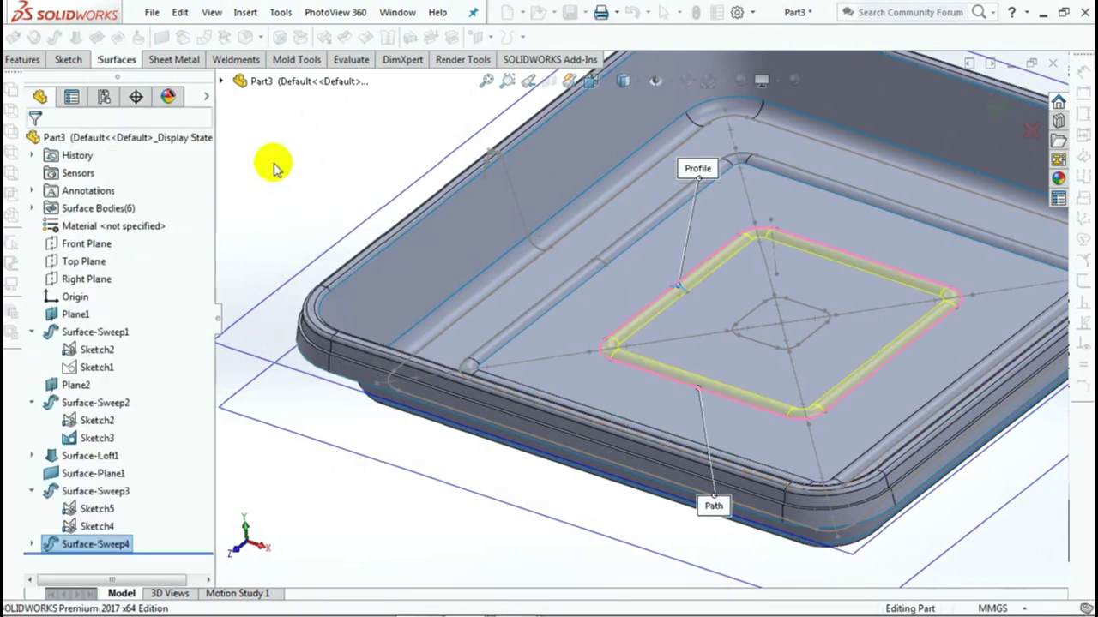
{"action": "left_click", "coordinate": [90, 527]}
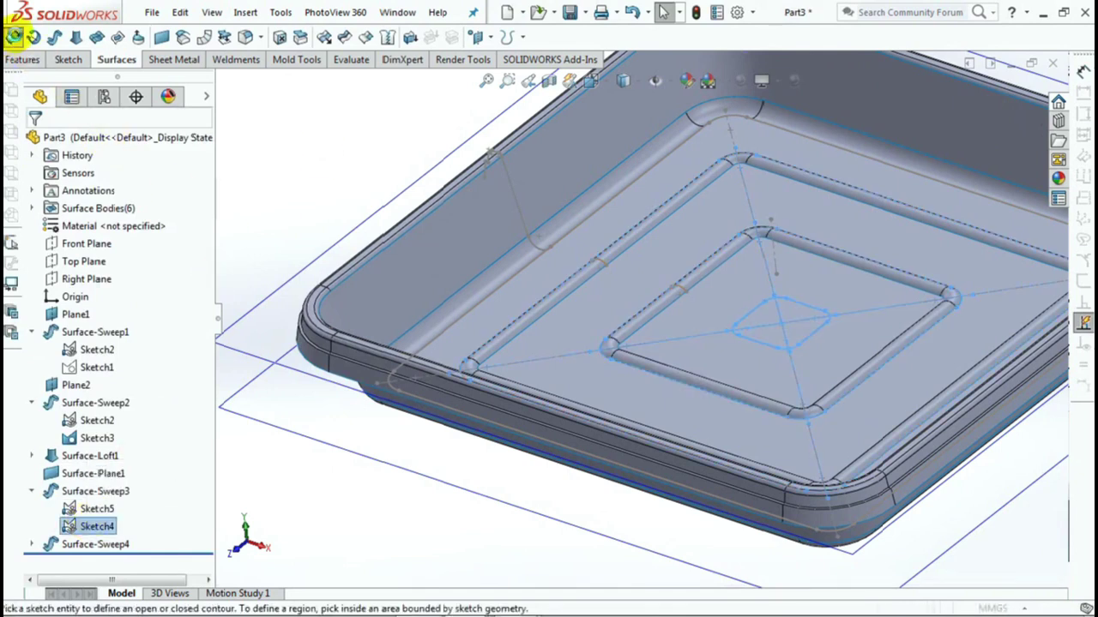
{"action": "left_click", "coordinate": [13, 37]}
Step: Surface-extrude only Sketch4's centre square 1.50 mm with a capped end
{"action": "right_click", "coordinate": [98, 439]}
{"action": "left_click", "coordinate": [118, 446]}
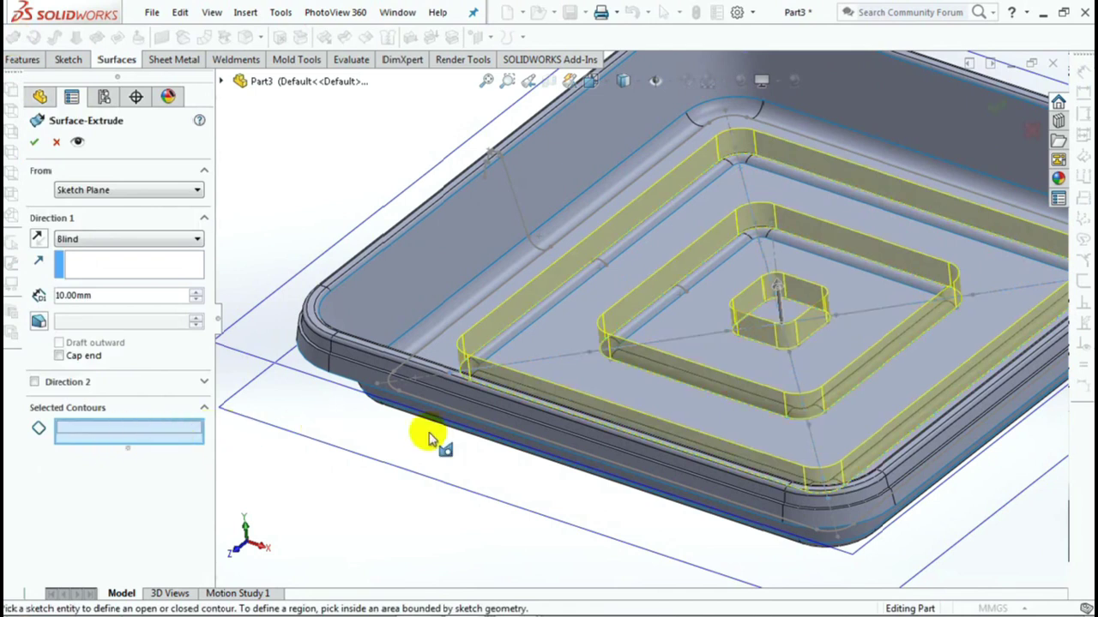
{"action": "left_click", "coordinate": [762, 347]}
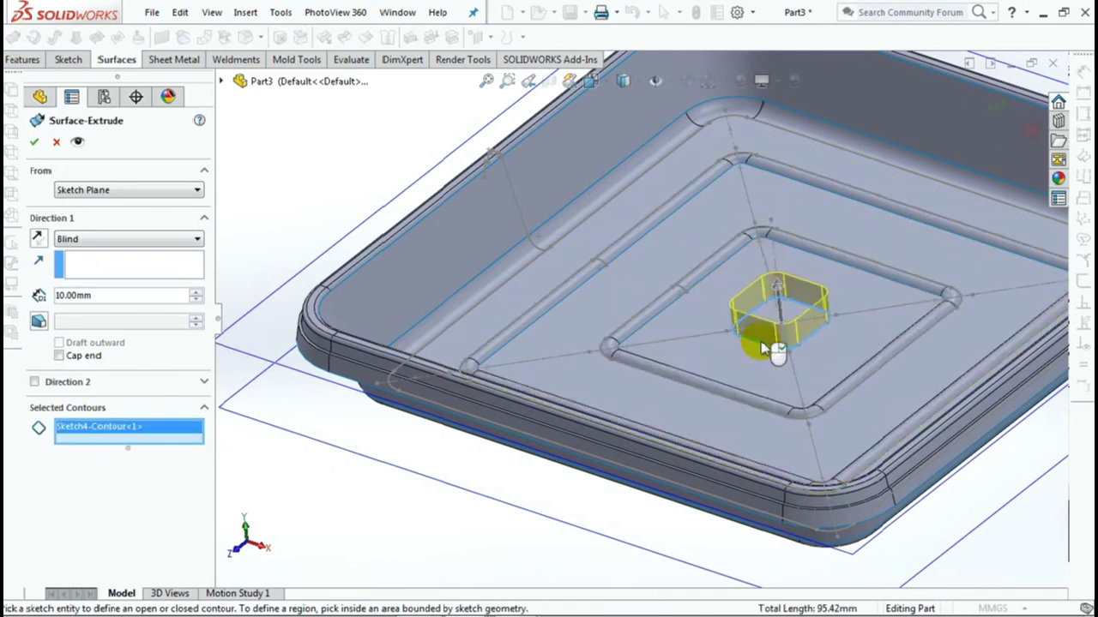
{"action": "type", "text": "1.5"}
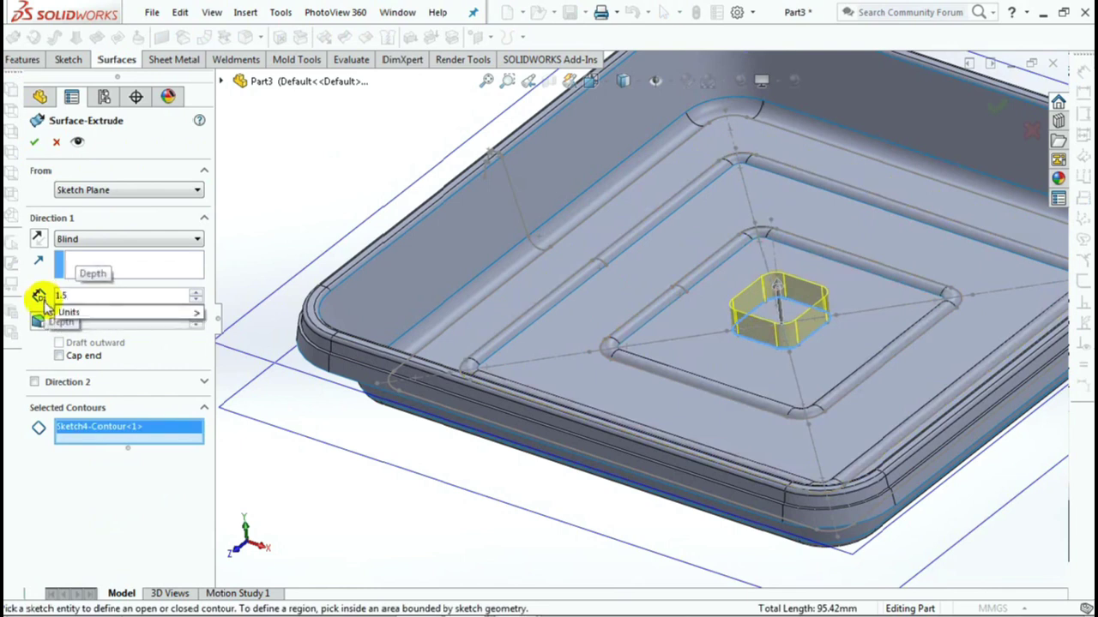
{"action": "left_click", "coordinate": [57, 355]}
{"action": "left_click", "coordinate": [34, 142]}
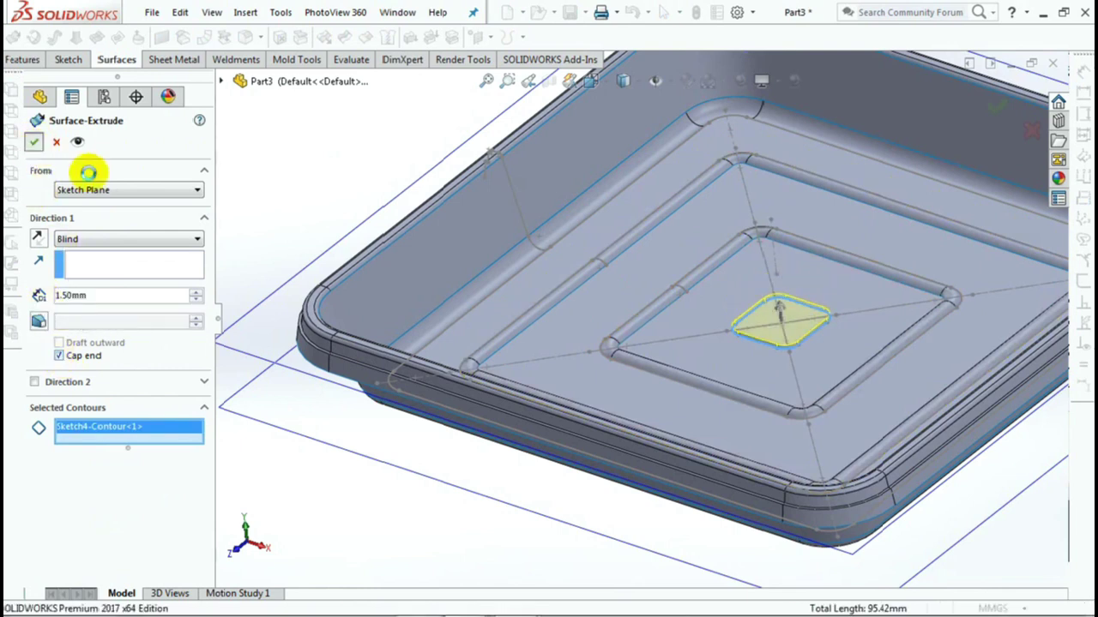
{"action": "left_click", "coordinate": [344, 39]}
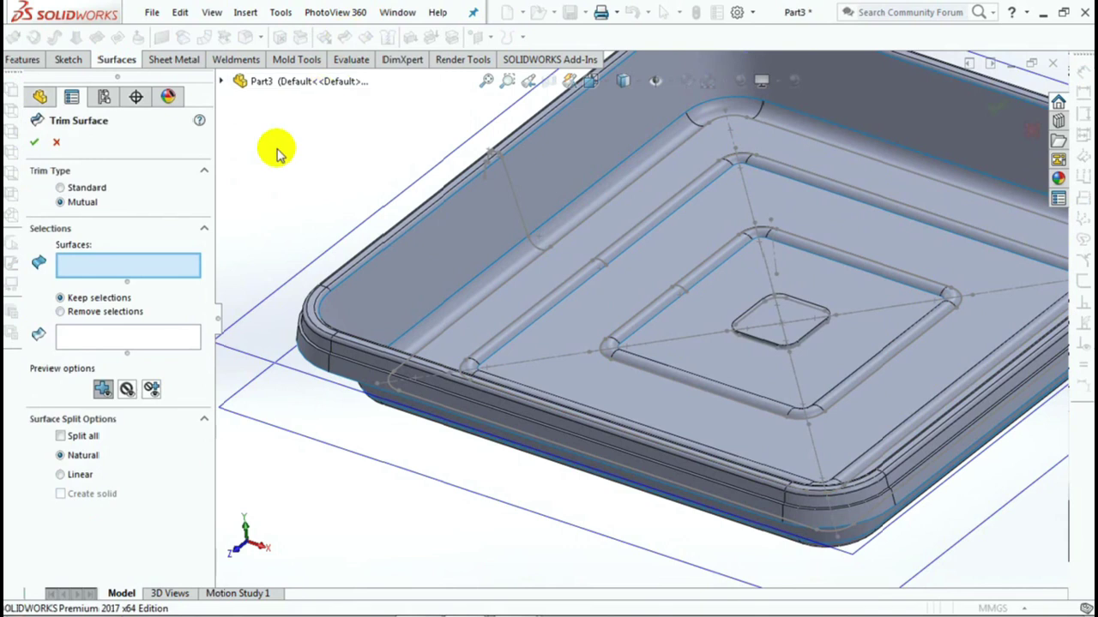
Step: Select the floor plane, both rib sweeps and the centre boss for a mutual trim, removing selections
{"action": "left_click", "coordinate": [546, 292]}
{"action": "left_click", "coordinate": [647, 314]}
{"action": "left_click", "coordinate": [778, 327]}
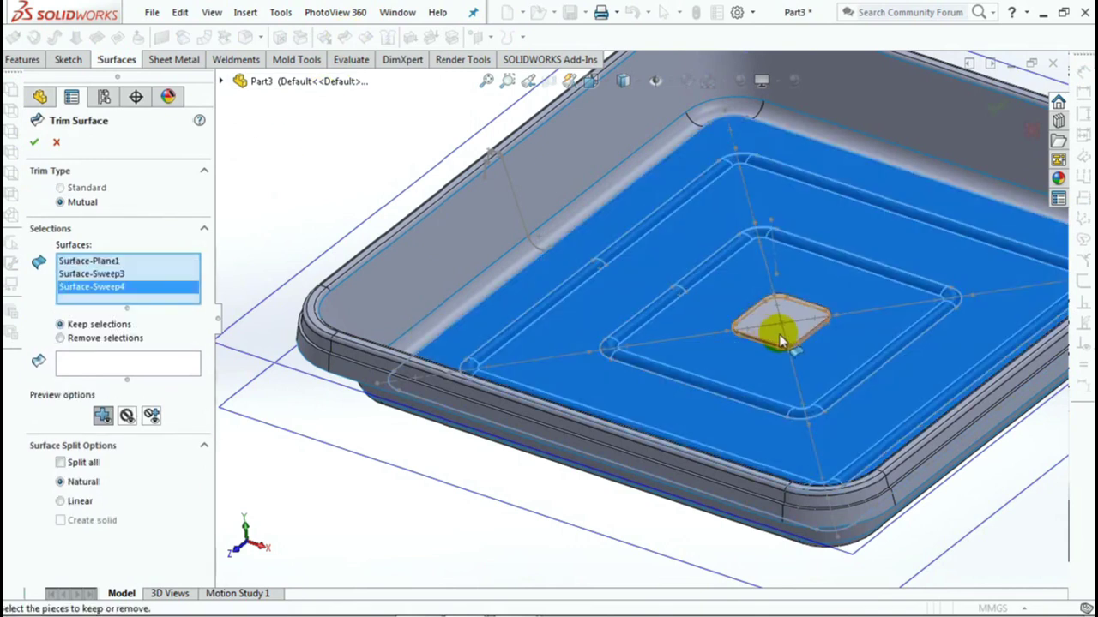
{"action": "left_click", "coordinate": [750, 341]}
{"action": "left_click", "coordinate": [98, 377]}
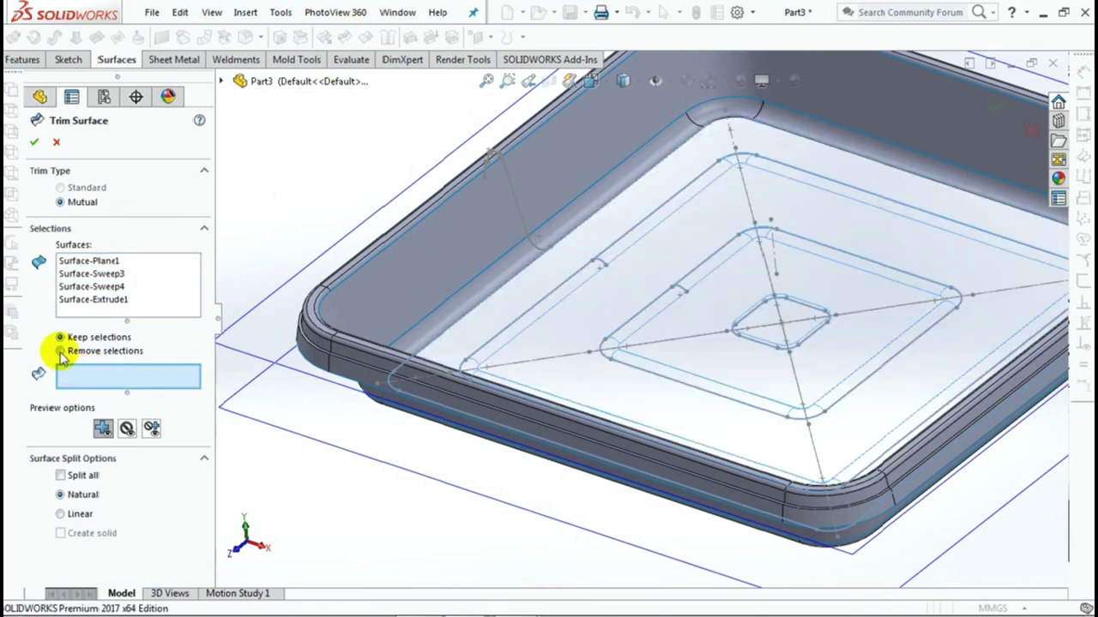
{"action": "left_click", "coordinate": [60, 350]}
Step: Pick the three floor pieces under the ribs and boss for removal and confirm the trim
{"action": "middle_click_drag", "start_coordinate": [514, 454], "coordinate": [552, 141]}
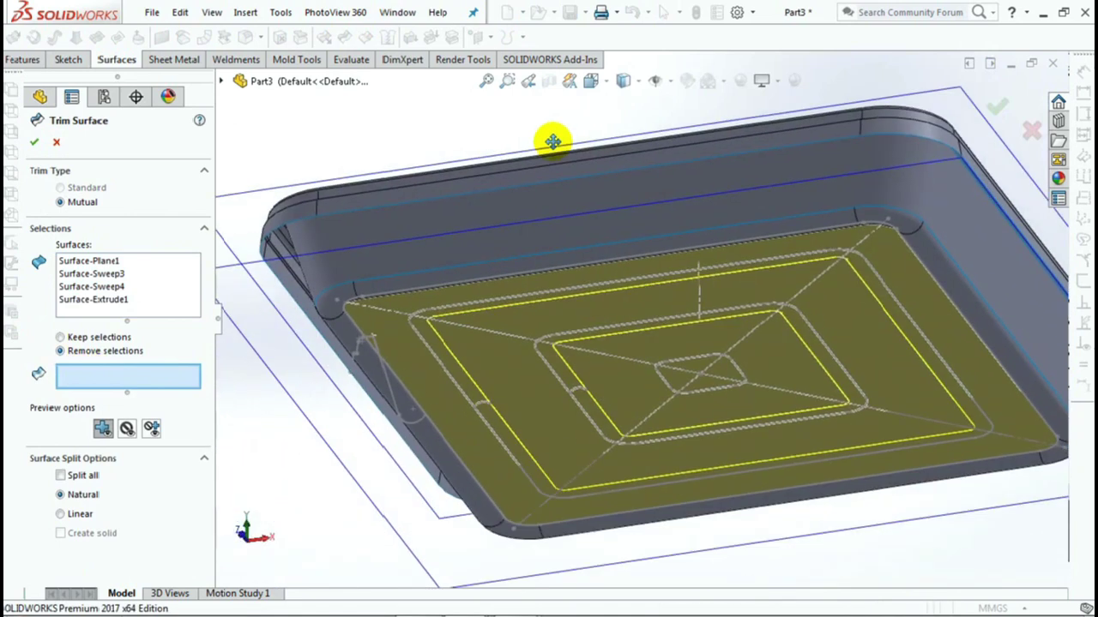
{"action": "scroll", "coordinate": [560, 247], "scroll_direction": "down", "scroll_amount": 3}
{"action": "scroll", "coordinate": [571, 263], "scroll_direction": "down", "scroll_amount": 3}
{"action": "scroll", "coordinate": [571, 262], "scroll_direction": "down", "scroll_amount": 2}
{"action": "left_click", "coordinate": [494, 451]}
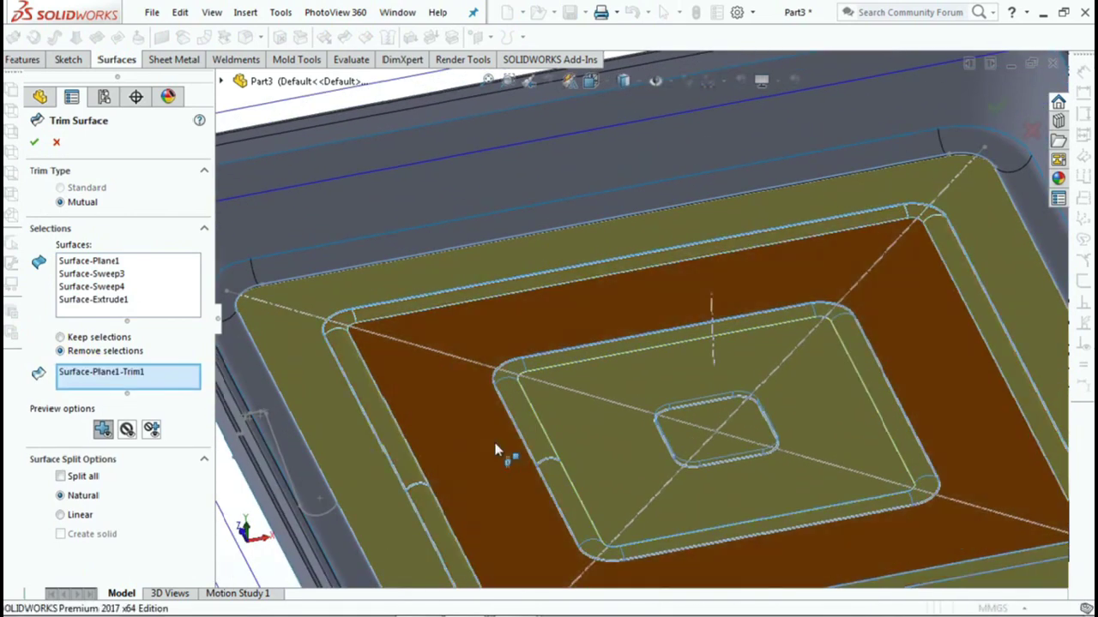
{"action": "left_click", "coordinate": [532, 440]}
{"action": "left_click", "coordinate": [699, 445]}
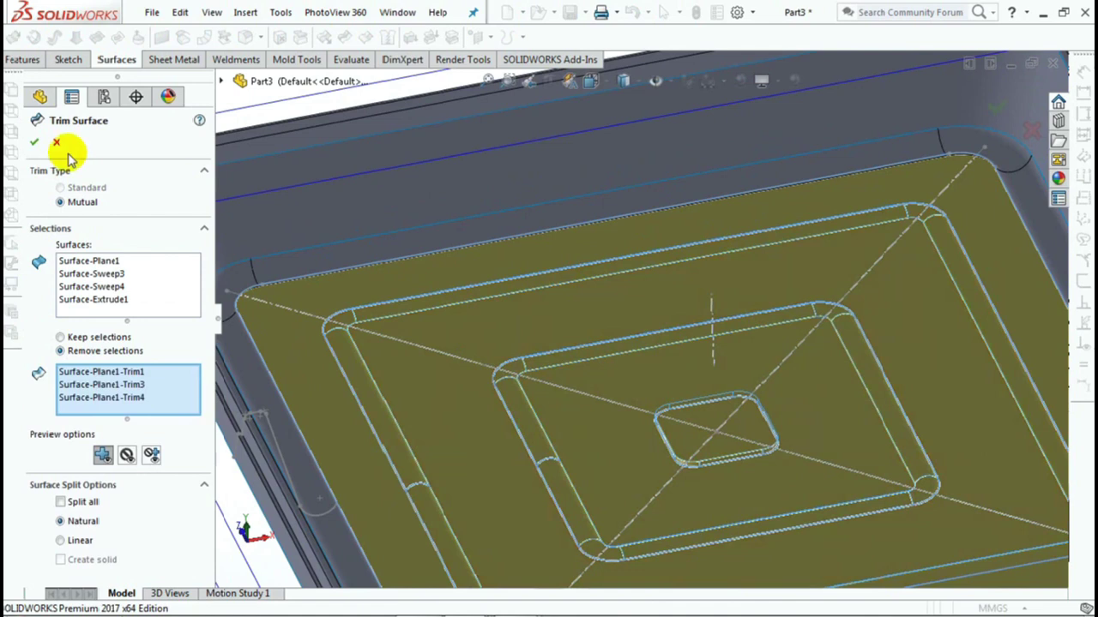
{"action": "left_click", "coordinate": [30, 141]}
{"action": "scroll", "coordinate": [612, 257], "scroll_direction": "up", "scroll_amount": 6}
{"action": "mouse_move", "coordinate": [623, 282]}
{"action": "middle_mouse_down"}
{"action": "mouse_move", "coordinate": [588, 409]}
{"action": "mouse_move", "coordinate": [478, 344]}
{"action": "middle_mouse_up"}
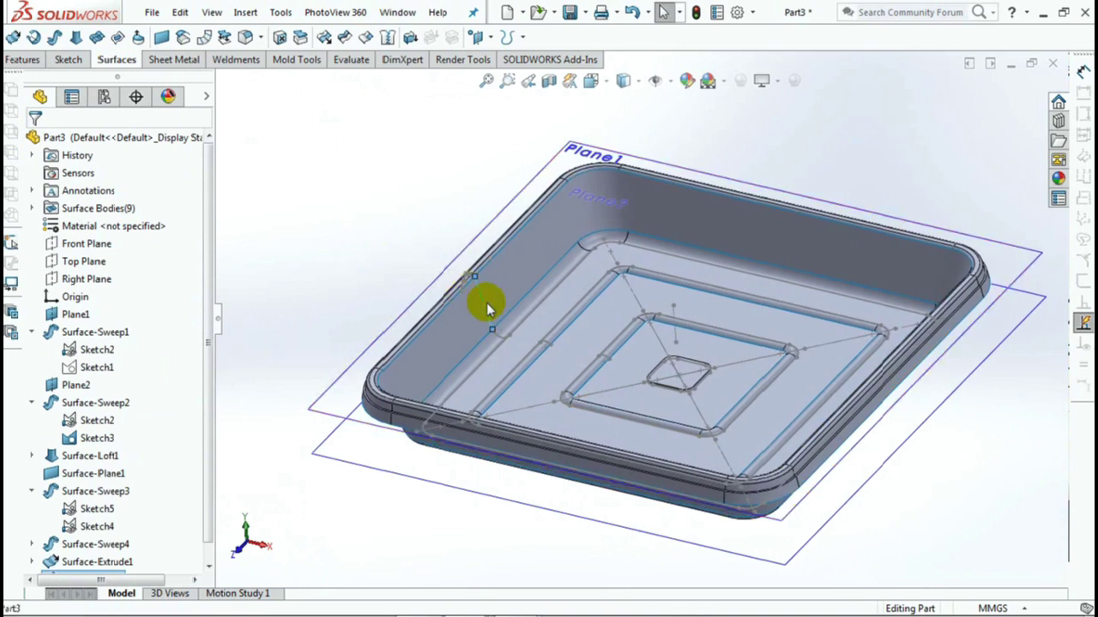
Step: Hide Sketch2, Plane1, Plane2, Sketch3 and Sketch4
{"action": "left_click", "coordinate": [487, 309]}
{"action": "left_click", "coordinate": [559, 245]}
{"action": "left_click", "coordinate": [465, 245]}
{"action": "left_click", "coordinate": [566, 196]}
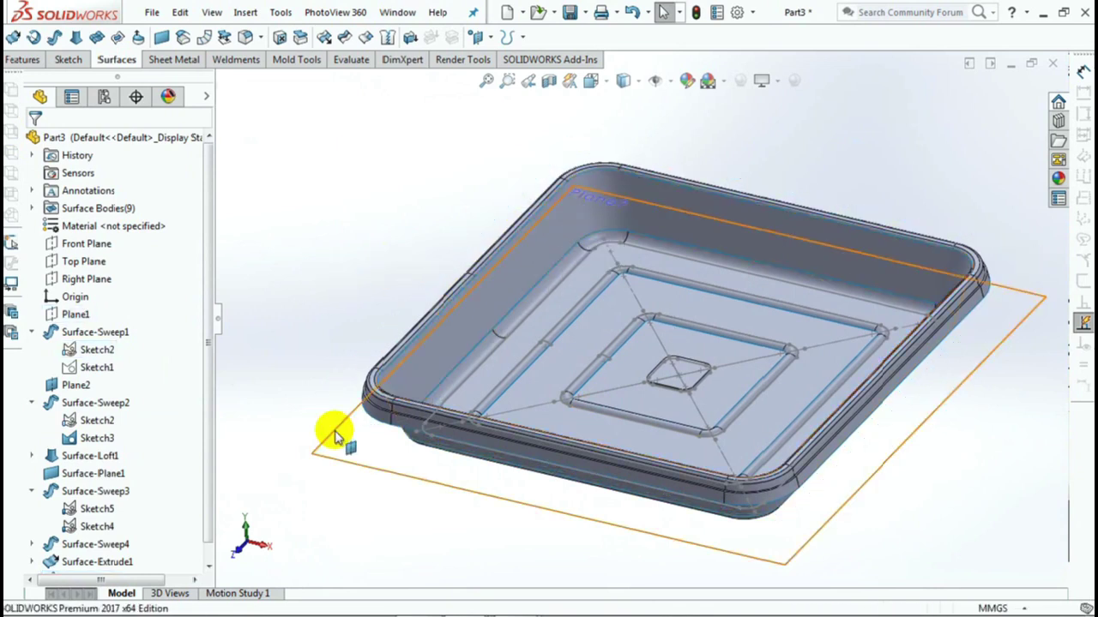
{"action": "left_click", "coordinate": [336, 437]}
{"action": "left_click", "coordinate": [416, 380]}
{"action": "left_click", "coordinate": [433, 429]}
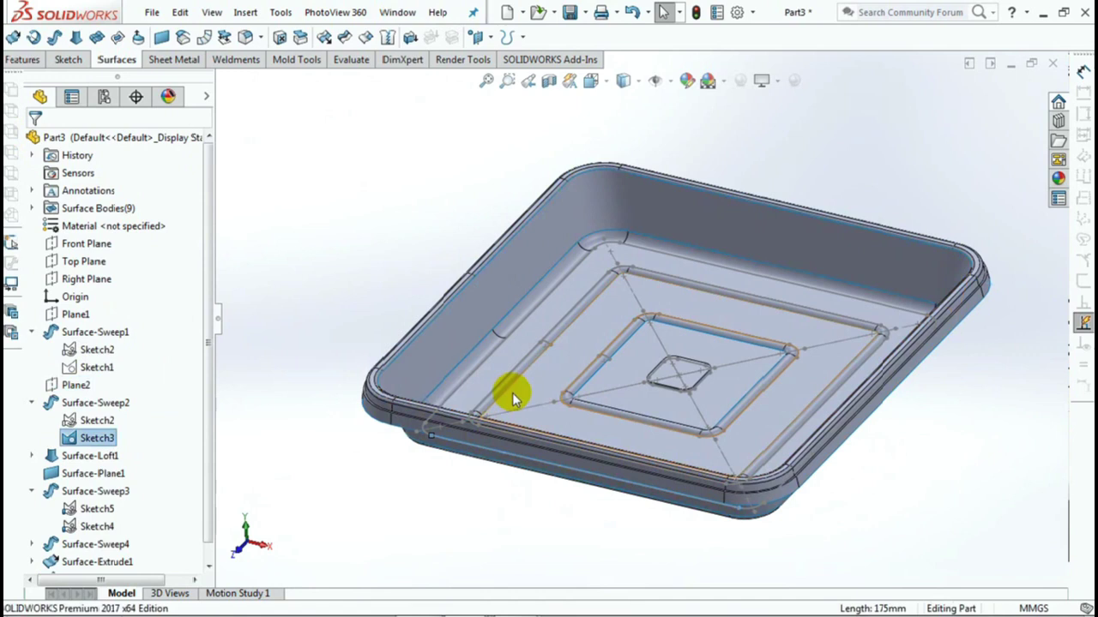
{"action": "left_click", "coordinate": [512, 391]}
{"action": "left_click", "coordinate": [520, 410]}
{"action": "left_click", "coordinate": [601, 367]}
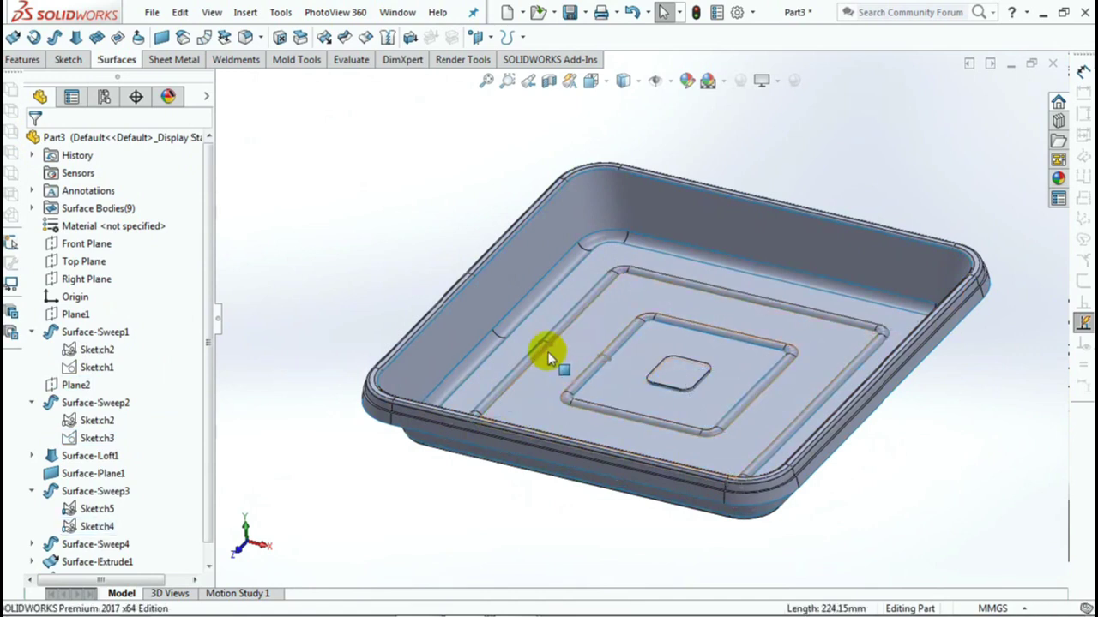
Step: Reorient the tray to a more top-down view and start a Knit Surface
{"action": "middle_click_drag", "start_coordinate": [546, 367], "coordinate": [534, 350]}
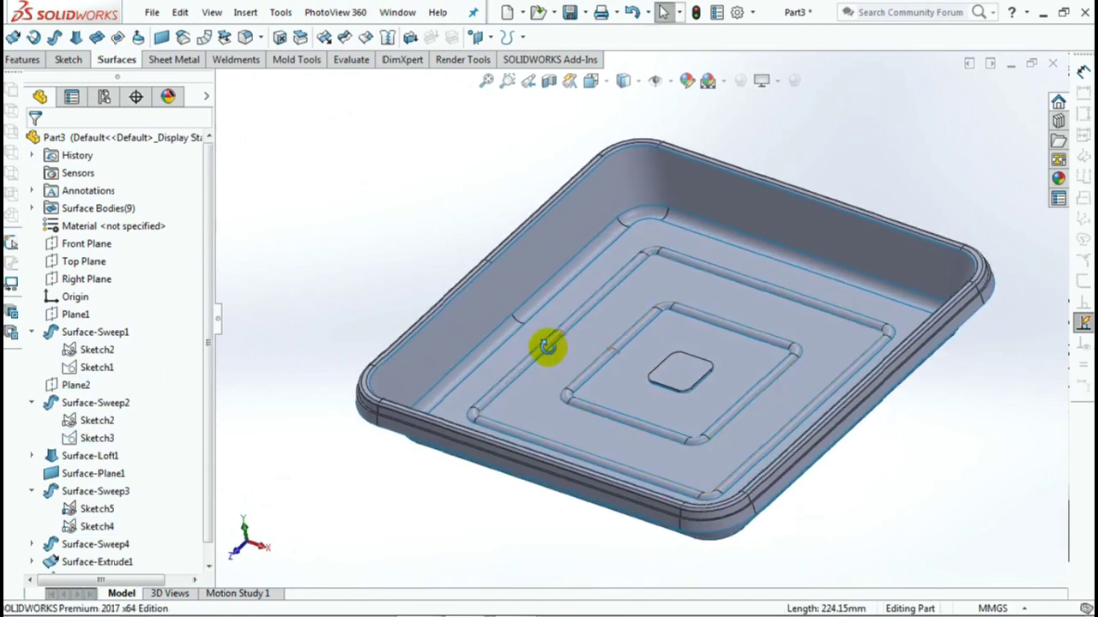
{"action": "scroll", "coordinate": [395, 249], "scroll_direction": "down", "scroll_amount": 3}
{"action": "scroll", "coordinate": [395, 248], "scroll_direction": "down", "scroll_amount": 3}
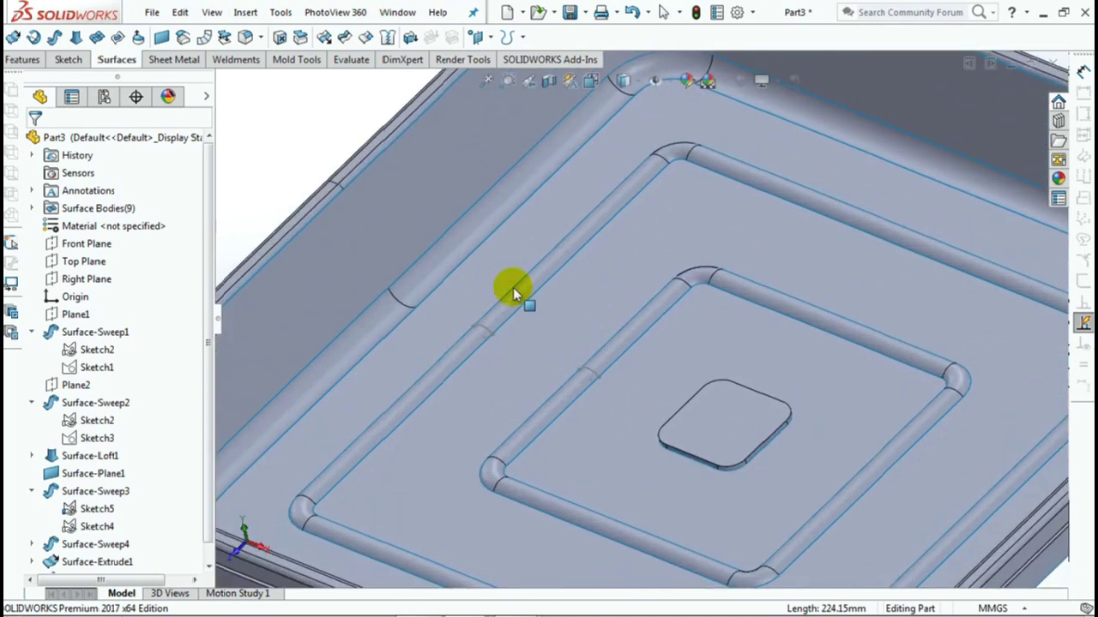
{"action": "left_click", "coordinate": [591, 370]}
{"action": "scroll", "coordinate": [630, 257], "scroll_direction": "up", "scroll_amount": 3}
{"action": "scroll", "coordinate": [624, 289], "scroll_direction": "up", "scroll_amount": 2}
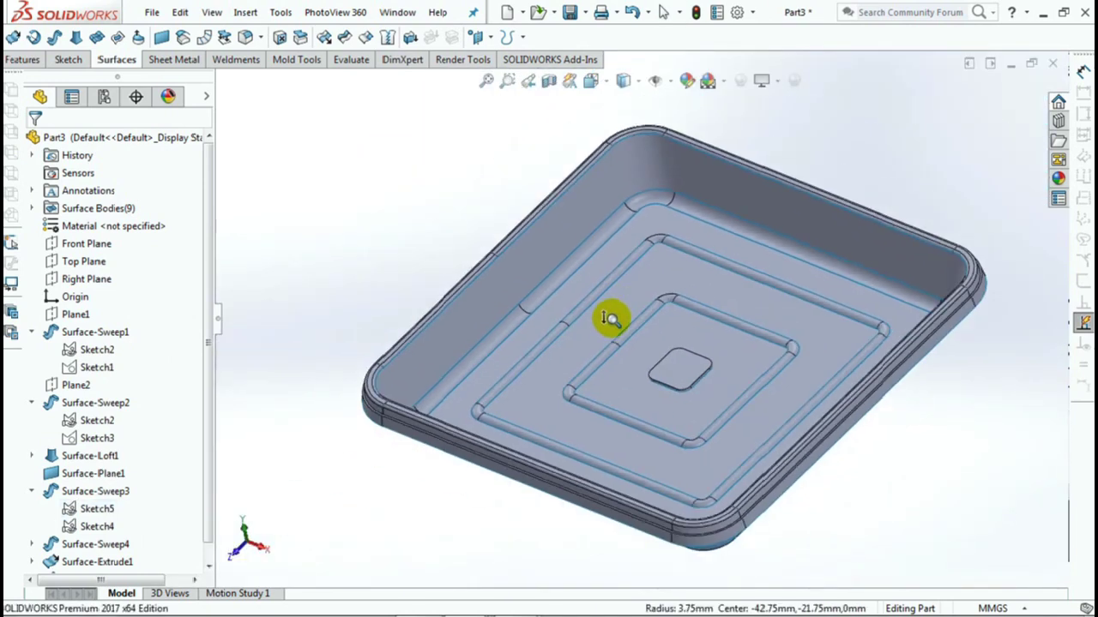
{"action": "left_click", "coordinate": [388, 39]}
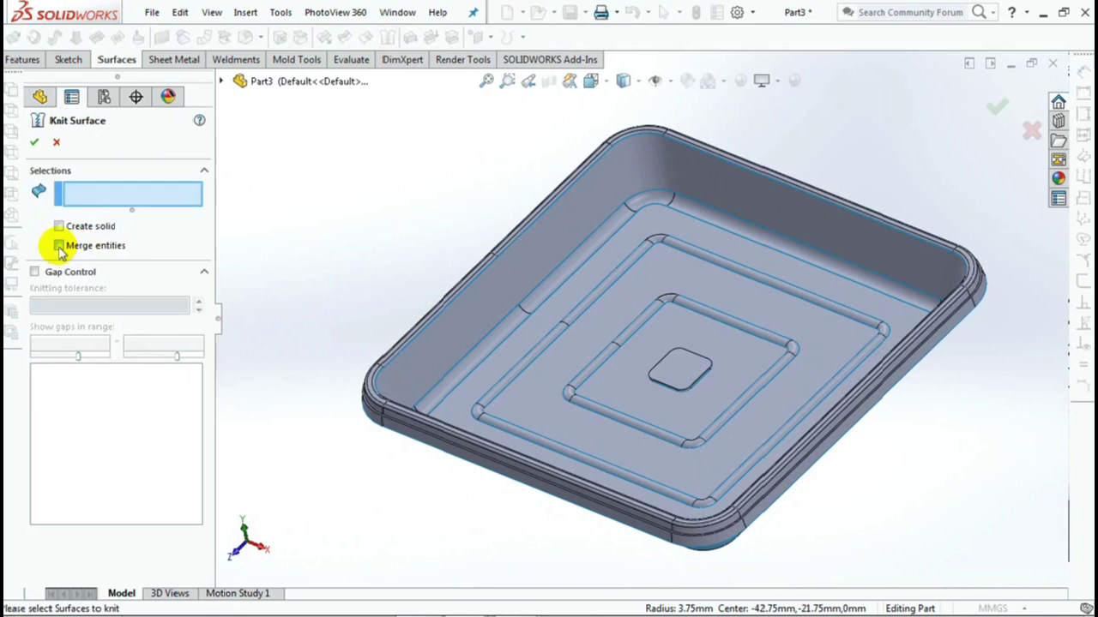
Step: Knit the loft, Surface-Sweep1–4, the three trimmed floor pieces and centre boss into one surface
{"action": "left_click", "coordinate": [420, 347]}
{"action": "left_click", "coordinate": [392, 412]}
{"action": "left_click", "coordinate": [461, 379]}
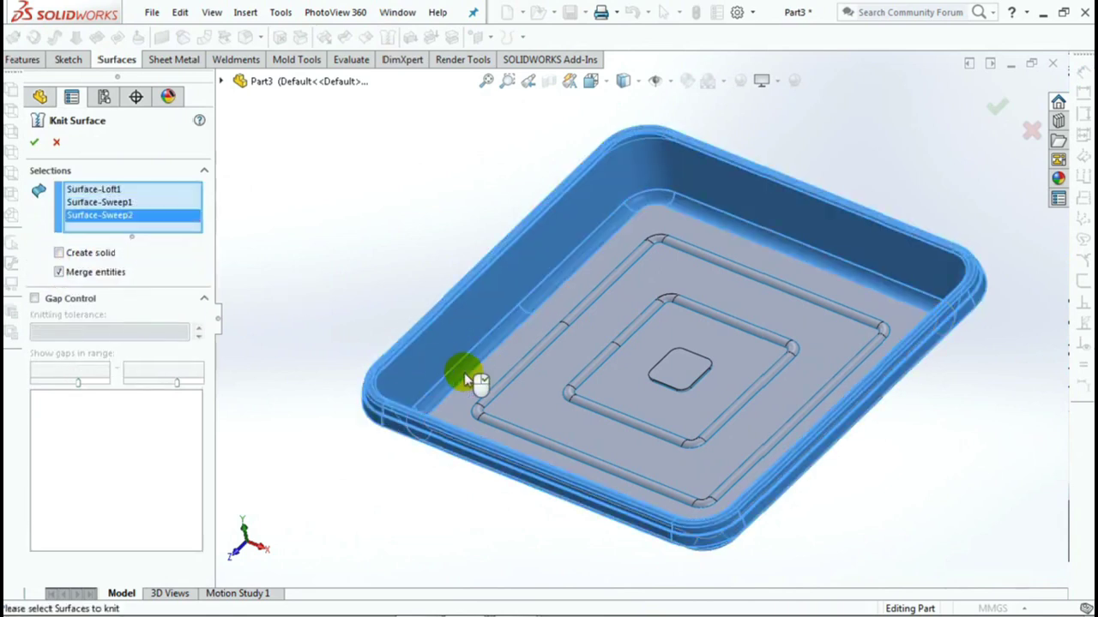
{"action": "left_click", "coordinate": [478, 386]}
{"action": "left_click", "coordinate": [501, 384]}
{"action": "left_click", "coordinate": [536, 391]}
{"action": "left_click", "coordinate": [590, 386]}
{"action": "left_click", "coordinate": [629, 391]}
{"action": "left_click", "coordinate": [678, 371]}
{"action": "middle_click_drag", "start_coordinate": [677, 371], "coordinate": [642, 198]}
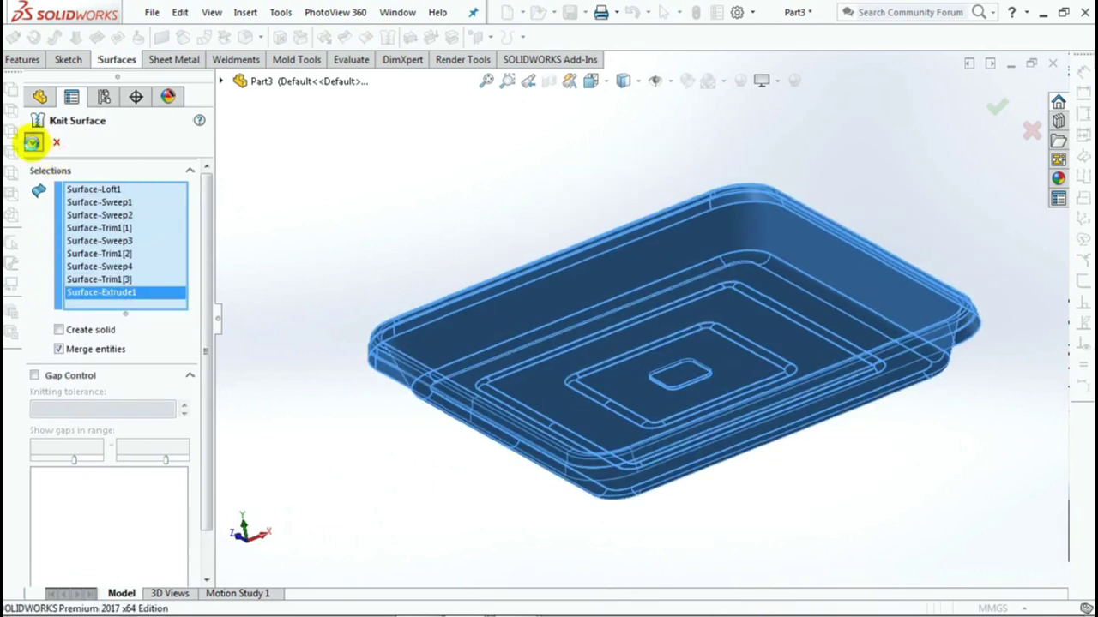
{"action": "left_click", "coordinate": [32, 142]}
{"action": "middle_click_drag", "start_coordinate": [338, 219], "coordinate": [341, 212]}
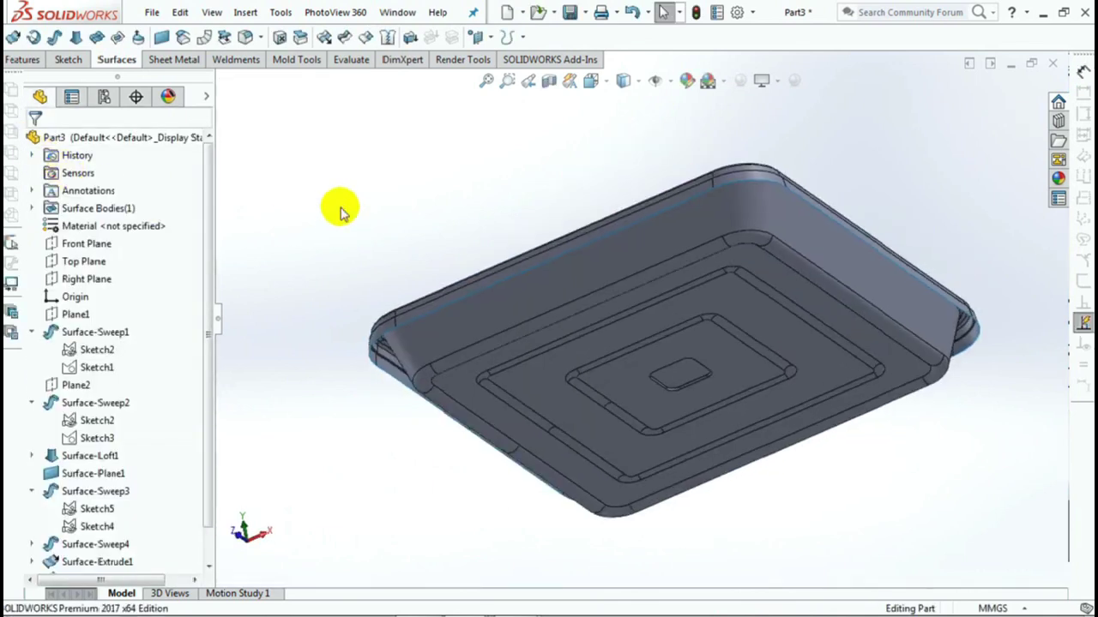
Step: Thicken Surface-Knit1 into a solid tray with a 0.90 mm wall on side 1
{"action": "left_click", "coordinate": [410, 38]}
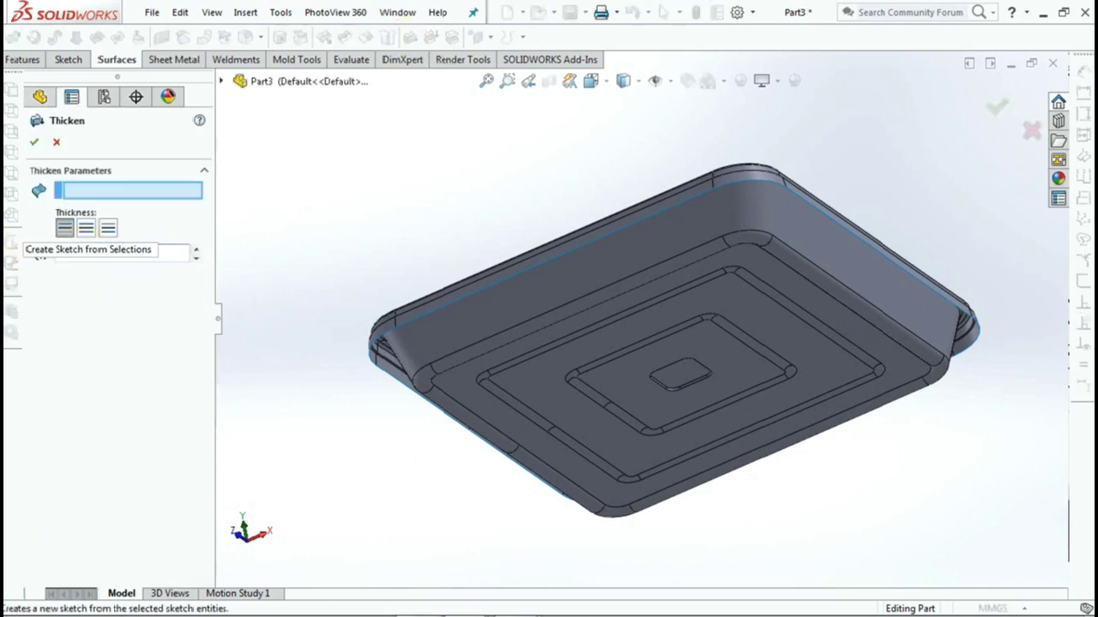
{"action": "left_click", "coordinate": [409, 363]}
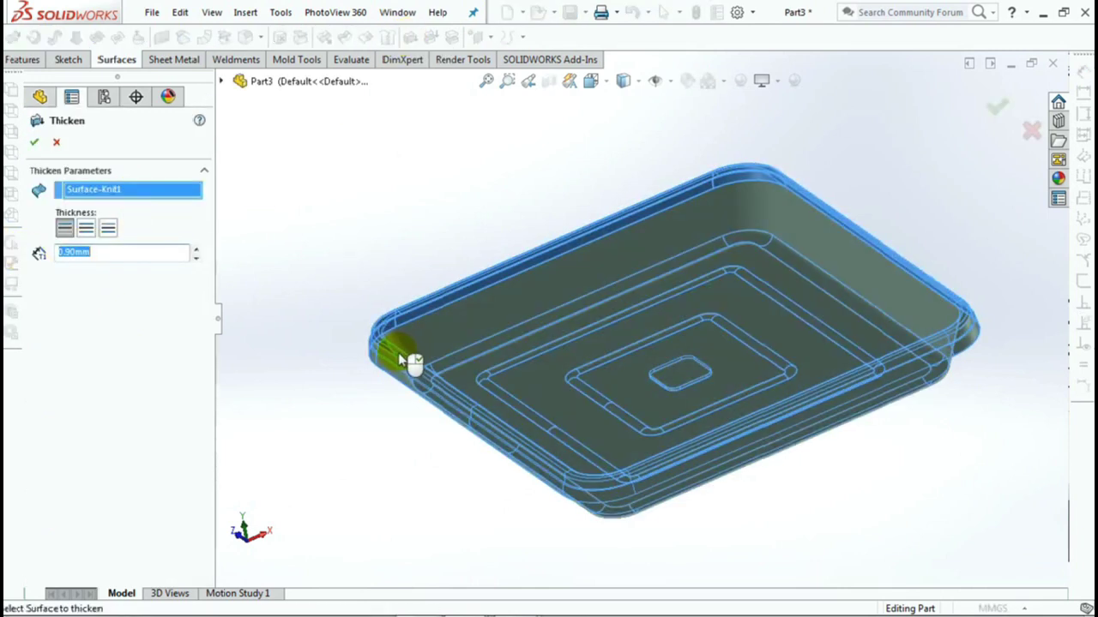
{"action": "scroll", "coordinate": [392, 255], "scroll_direction": "down", "scroll_amount": 5}
{"action": "mouse_move", "coordinate": [392, 255]}
{"action": "middle_mouse_down", "text": "ctrl"}
{"action": "mouse_move", "coordinate": [562, 275]}
{"action": "mouse_move", "coordinate": [647, 347]}
{"action": "middle_mouse_up", "text": "ctrl"}
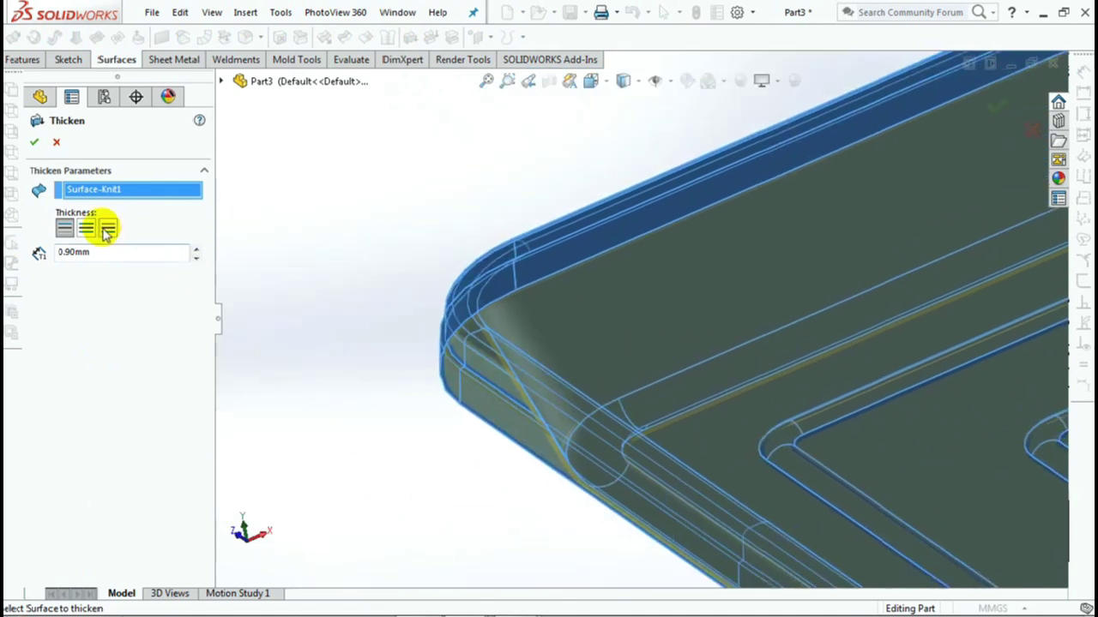
{"action": "left_click", "coordinate": [107, 230]}
{"action": "left_click", "coordinate": [65, 230]}
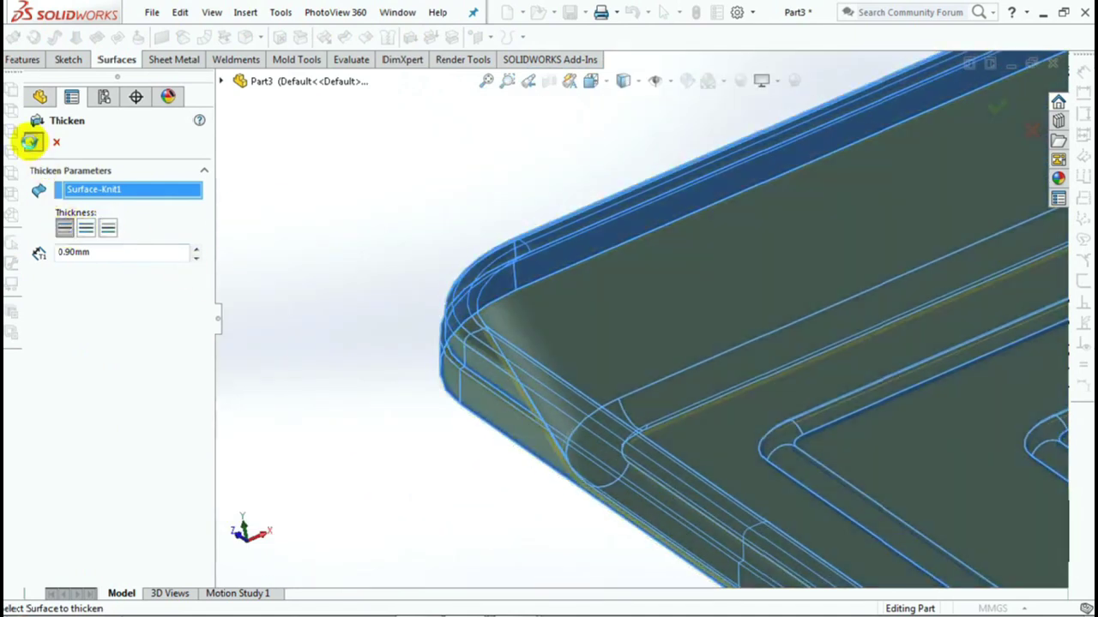
{"action": "left_click", "coordinate": [32, 144]}
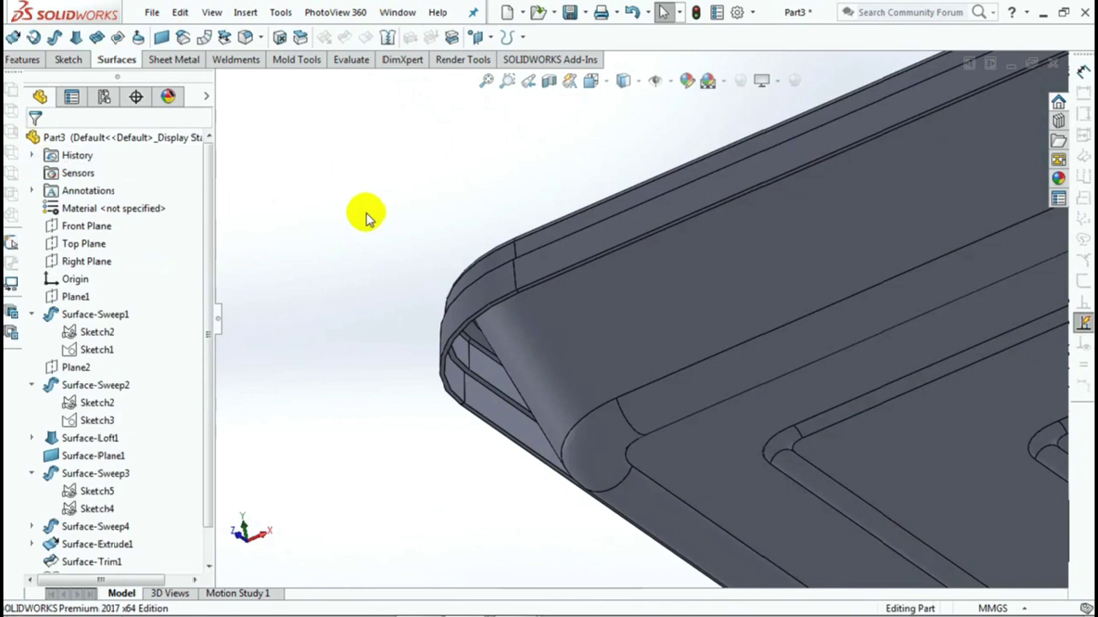
{"action": "scroll", "coordinate": [441, 222], "scroll_direction": "up", "scroll_amount": 5}
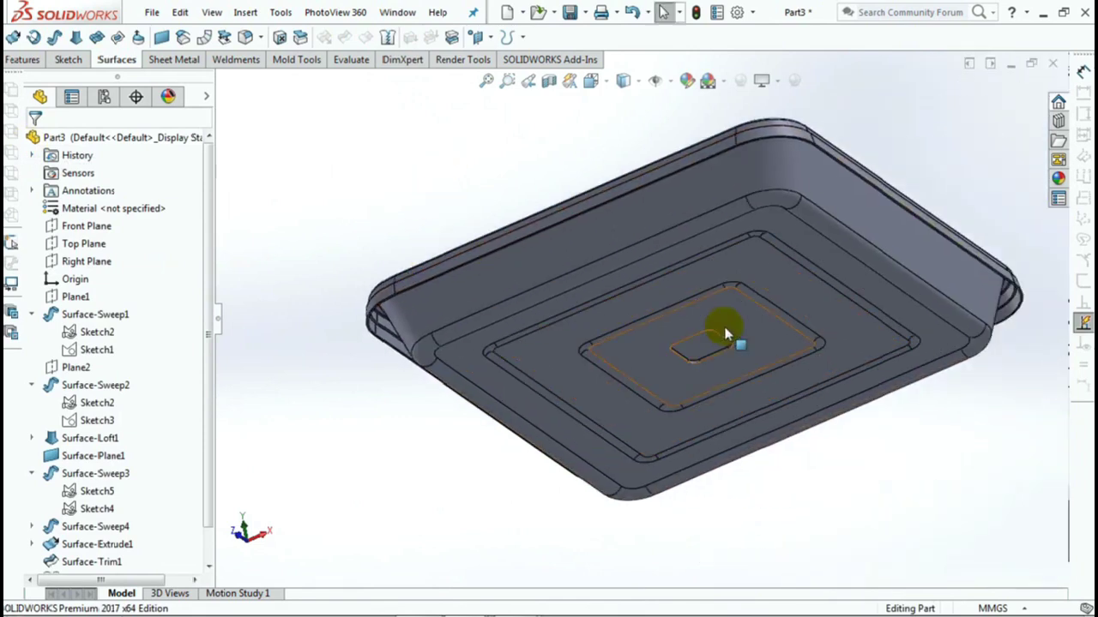
Step: Round the raised pad face edges with a 1.5 mm fillet
{"action": "scroll", "coordinate": [723, 326], "scroll_direction": "down", "scroll_amount": 5}
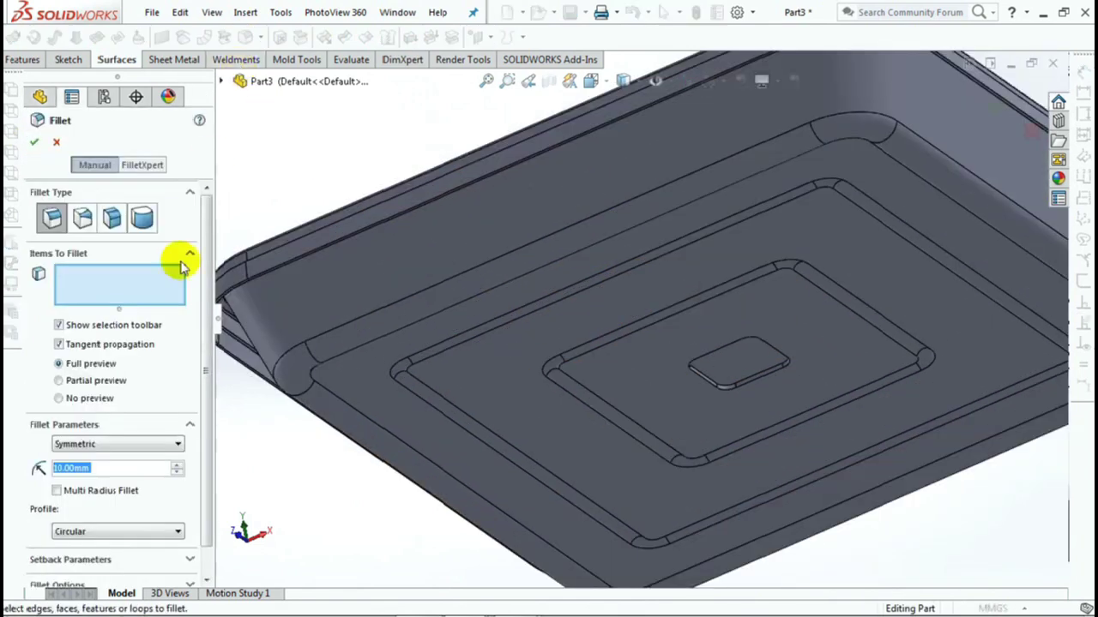
{"action": "type", "text": "1.5"}
{"action": "left_click", "coordinate": [129, 301]}
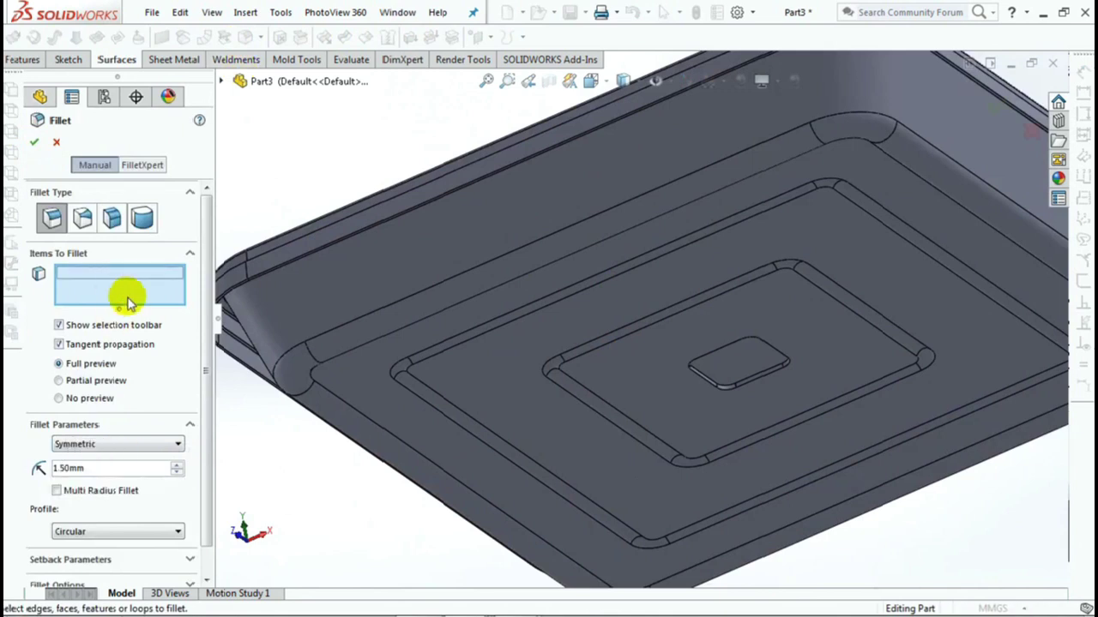
{"action": "left_click", "coordinate": [734, 375]}
{"action": "key", "text": "Return"}
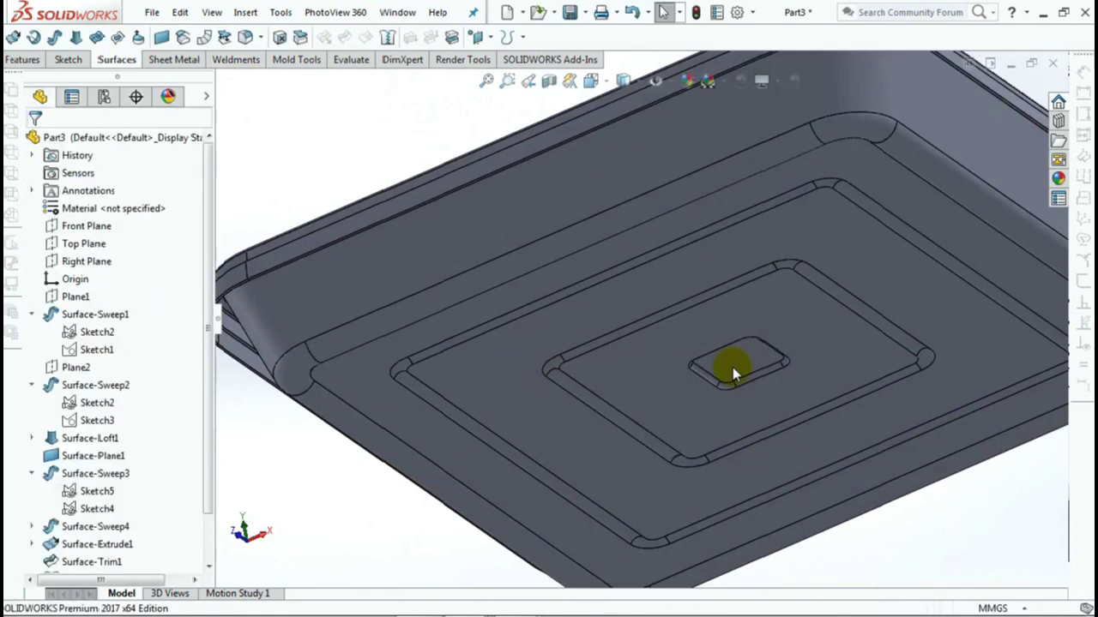
Step: Fillet the small centre boss top face at 2.4 mm and return to isometric view
{"action": "mouse_move", "coordinate": [693, 225]}
{"action": "middle_mouse_down"}
{"action": "mouse_move", "coordinate": [706, 289]}
{"action": "mouse_move", "coordinate": [652, 290]}
{"action": "mouse_move", "coordinate": [650, 265]}
{"action": "mouse_move", "coordinate": [649, 314]}
{"action": "mouse_move", "coordinate": [600, 311]}
{"action": "middle_mouse_up"}
{"action": "scroll", "coordinate": [502, 187], "scroll_direction": "down", "scroll_amount": 3}
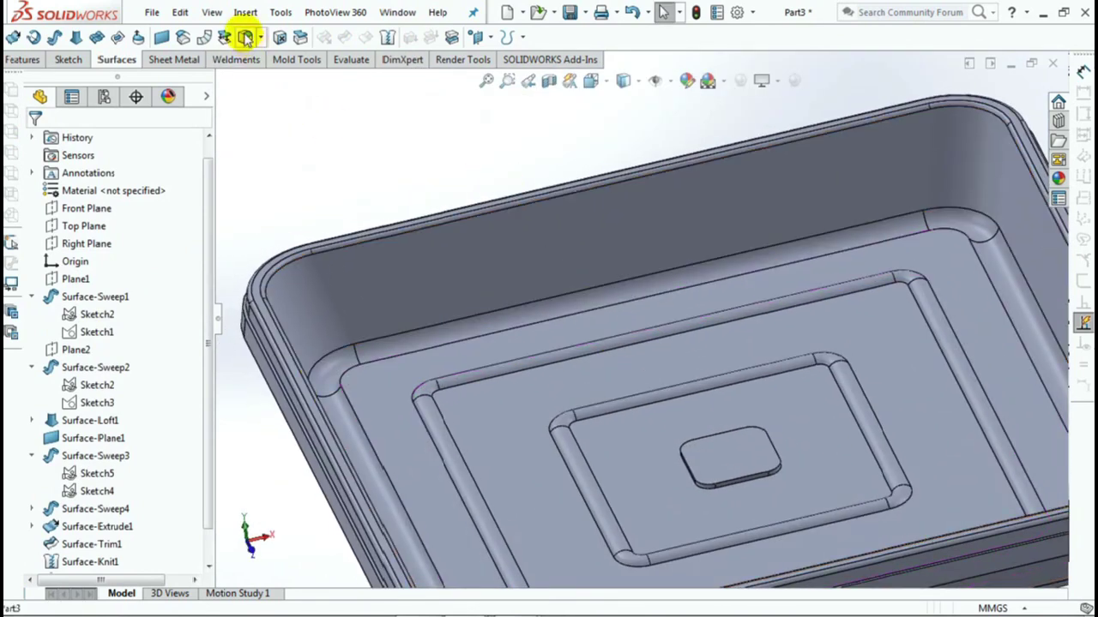
{"action": "type", "text": "2"}
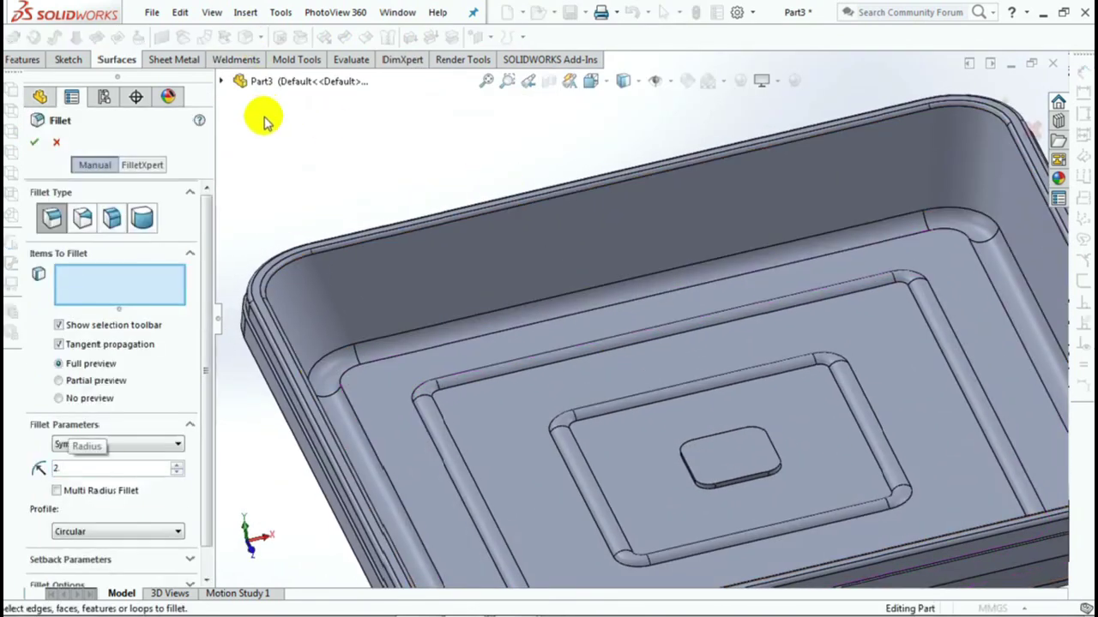
{"action": "type", "text": ".40mm"}
{"action": "left_click", "coordinate": [708, 449]}
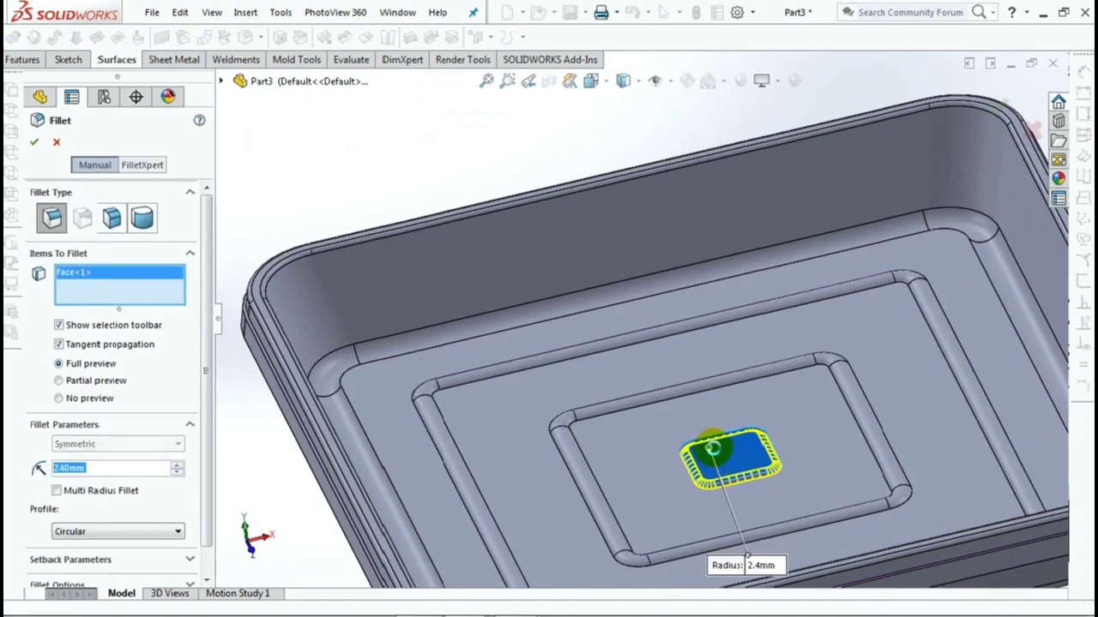
{"action": "key", "text": "Return"}
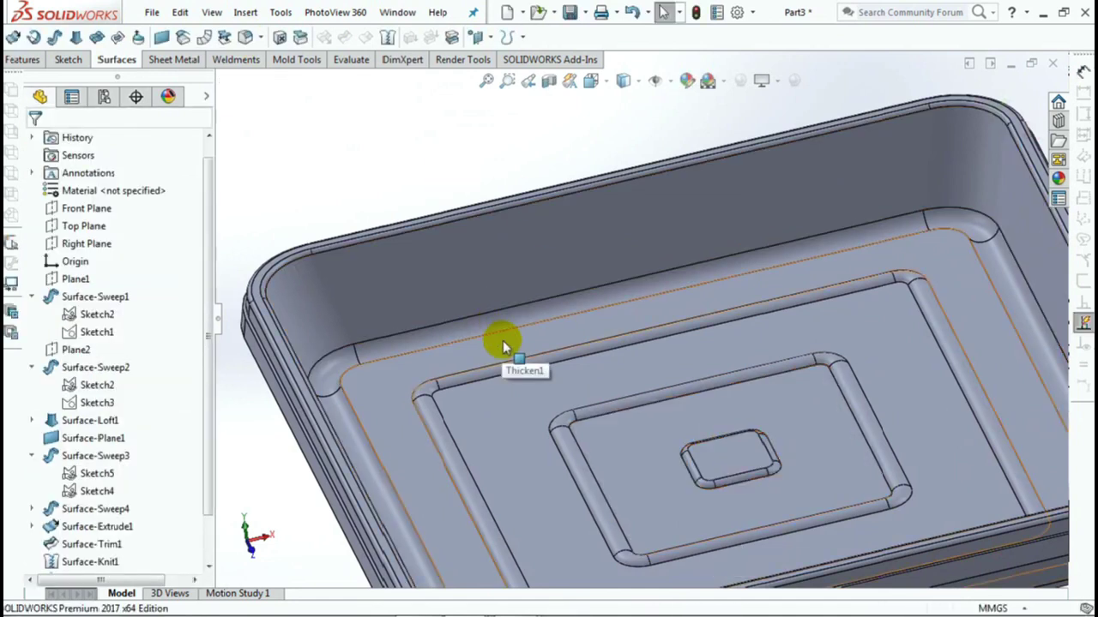
{"action": "key", "text": "ctrl+7"}
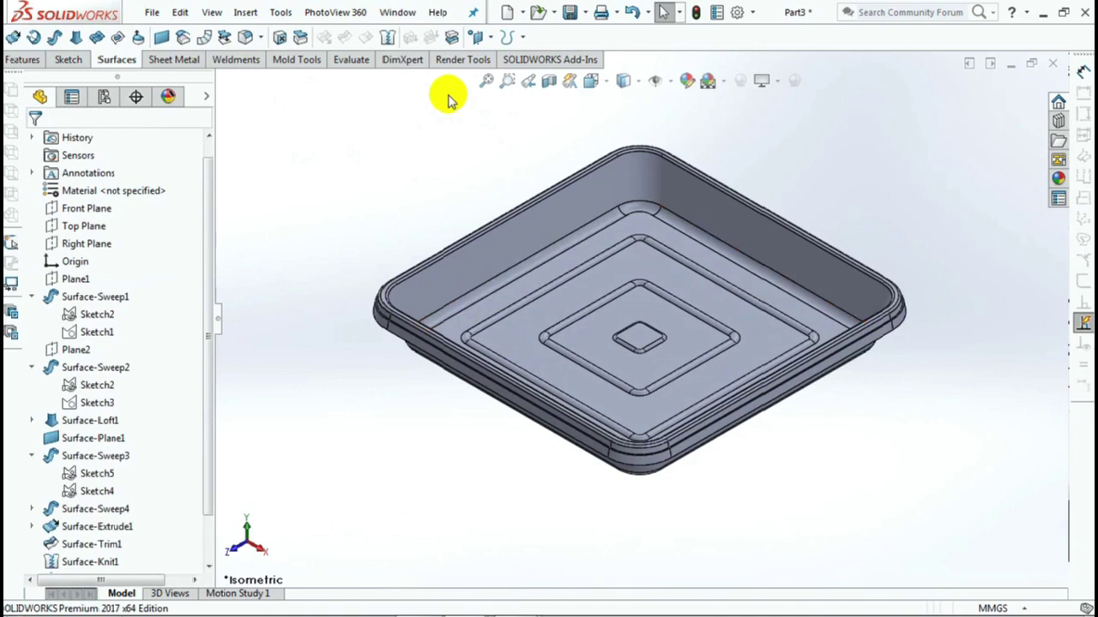
{"action": "left_click", "coordinate": [26, 59]}
Step: Start a Split of the tray with the Top Plane as the trim tool
{"action": "key", "text": "s"}
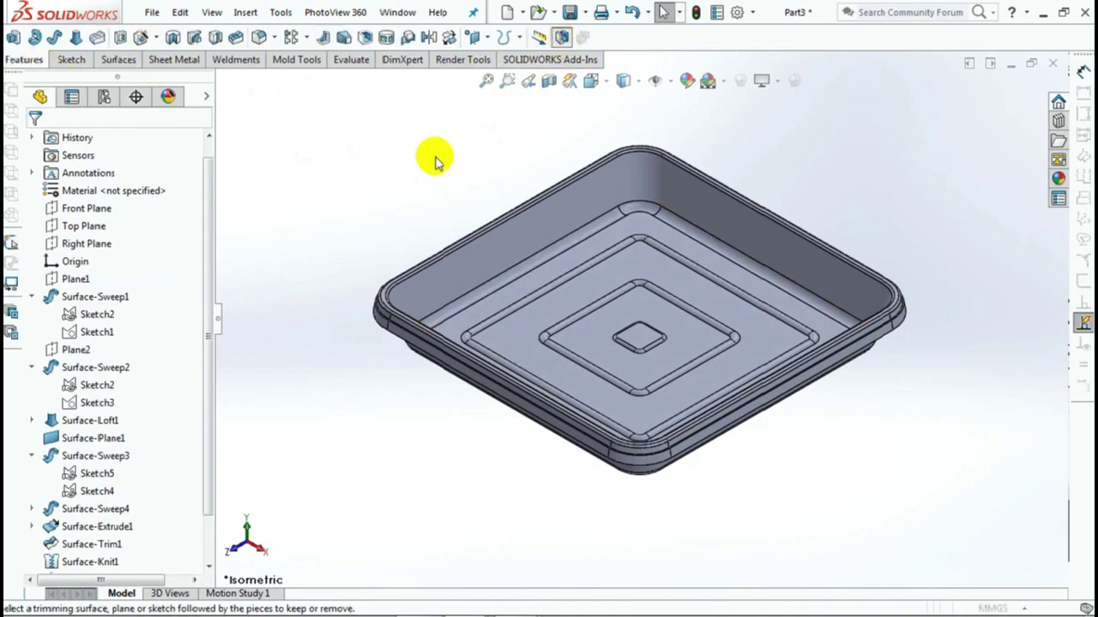
{"action": "key", "text": "ctrl+1"}
{"action": "left_click", "coordinate": [221, 80]}
{"action": "left_click", "coordinate": [290, 187]}
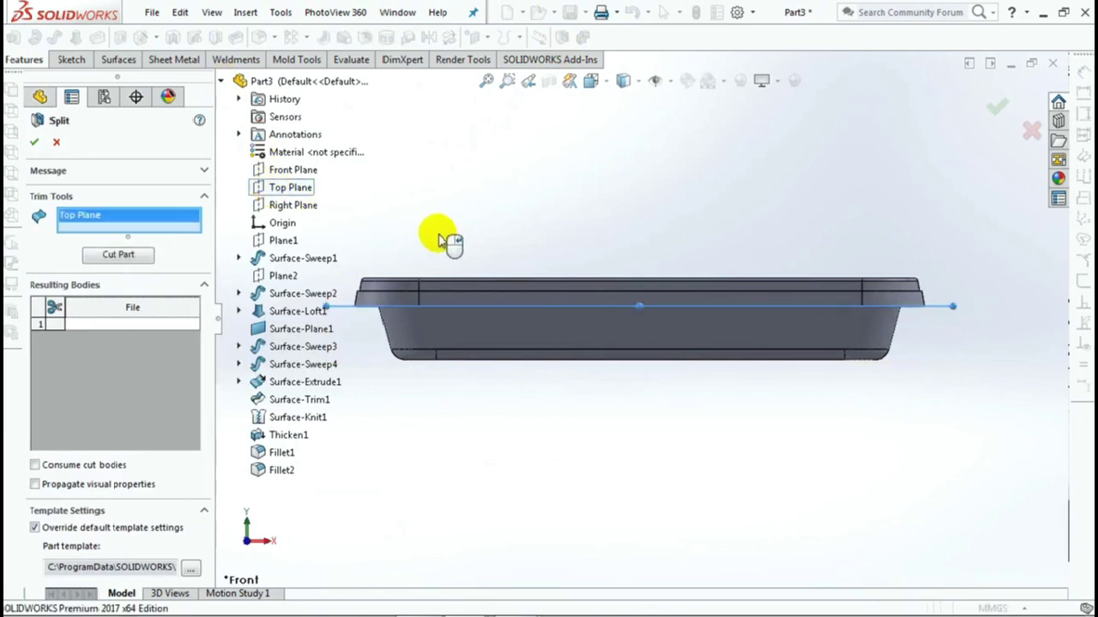
{"action": "scroll", "coordinate": [514, 369], "scroll_direction": "down", "scroll_amount": 3}
{"action": "scroll", "coordinate": [480, 294], "scroll_direction": "down", "scroll_amount": 5}
{"action": "scroll", "coordinate": [481, 294], "scroll_direction": "up", "scroll_amount": 5}
{"action": "scroll", "coordinate": [693, 343], "scroll_direction": "down", "scroll_amount": 3}
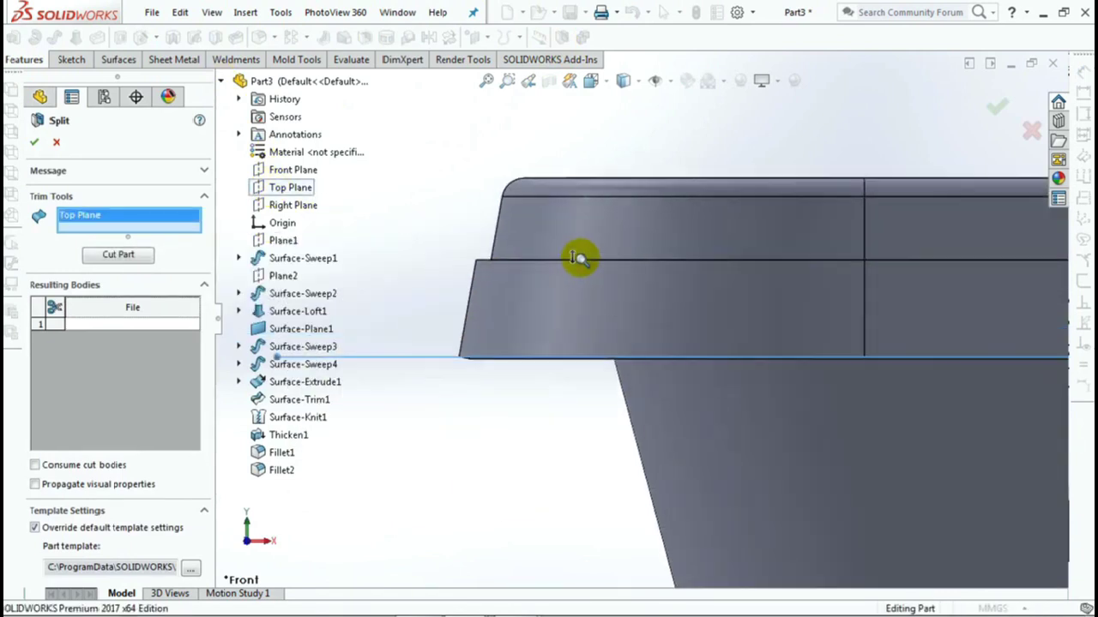
{"action": "scroll", "coordinate": [575, 263], "scroll_direction": "down", "scroll_amount": 2}
Step: Cut the part and consume the thin rim body to create Split1
{"action": "left_click", "coordinate": [116, 257]}
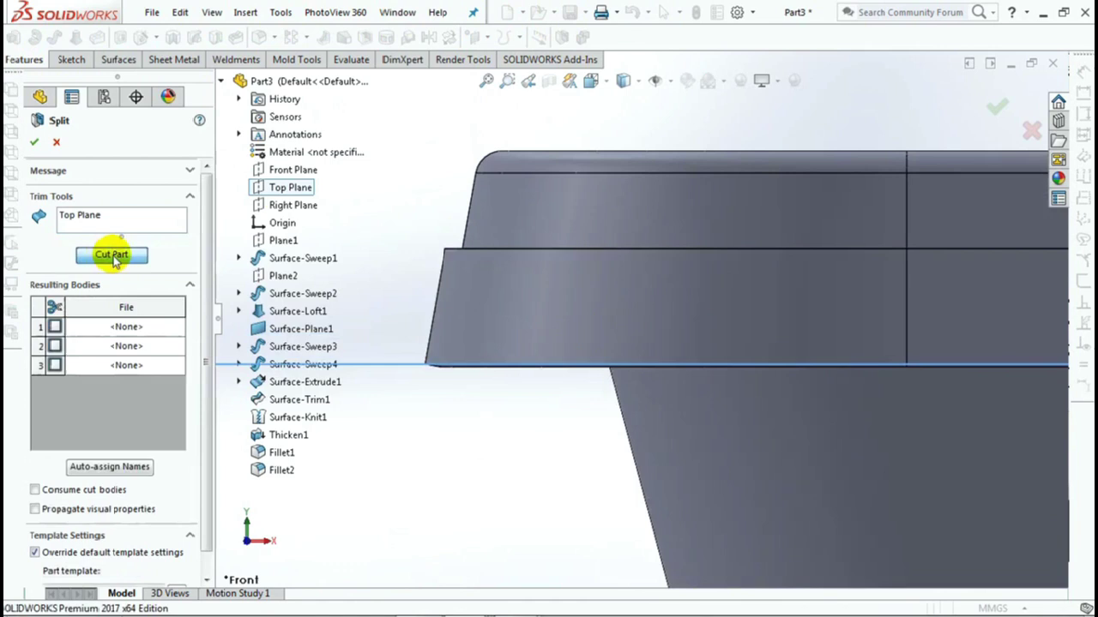
{"action": "left_click", "coordinate": [54, 366]}
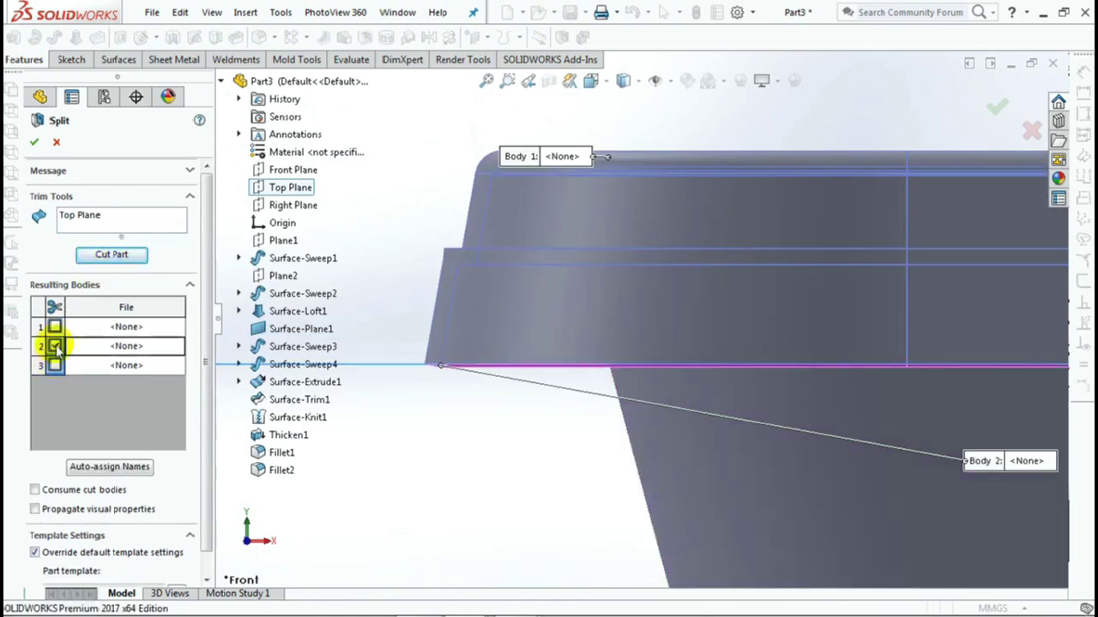
{"action": "middle_click_drag", "start_coordinate": [424, 400], "coordinate": [394, 403]}
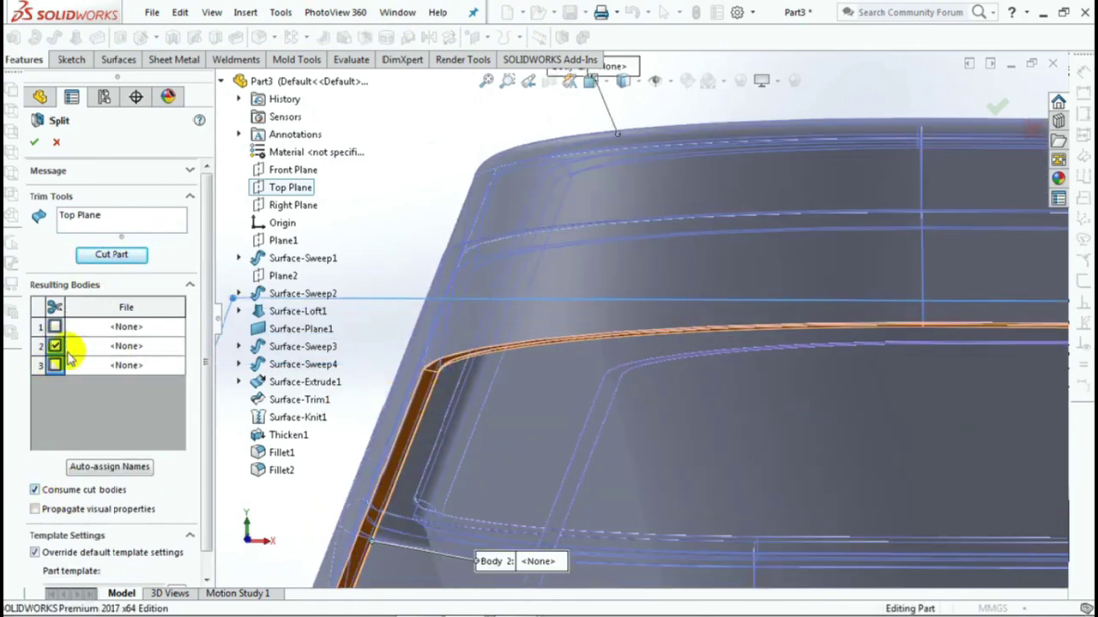
{"action": "left_click", "coordinate": [34, 141]}
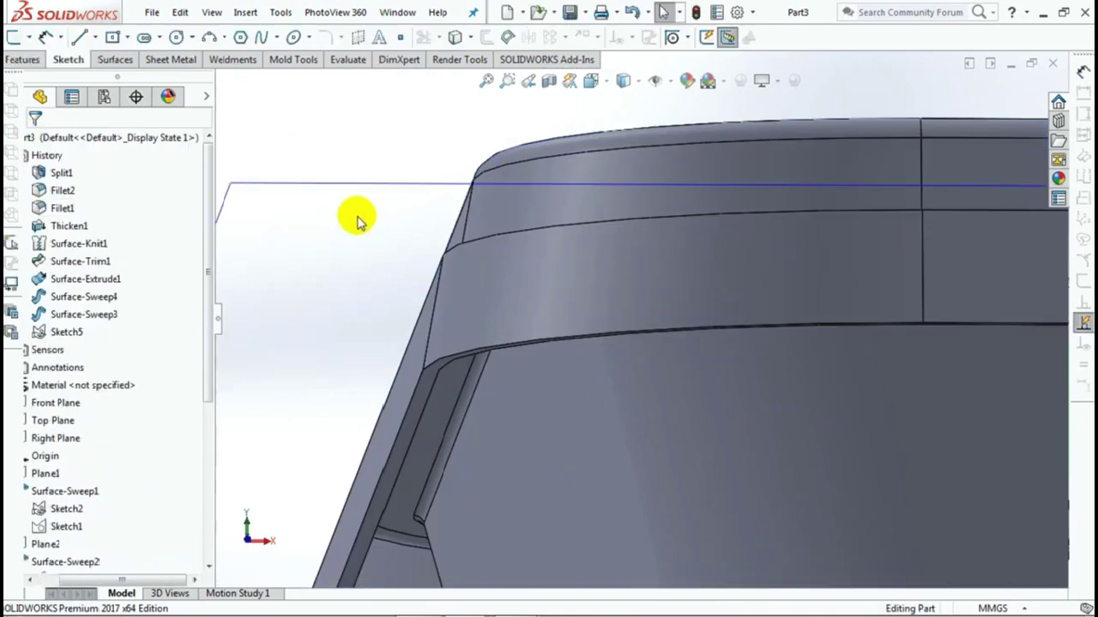
Step: Start a new sketch on the Front Plane and hide Sketch2 of the first sweep
{"action": "middle_click_drag", "start_coordinate": [653, 251], "coordinate": [601, 277]}
{"action": "scroll", "coordinate": [617, 308], "scroll_direction": "up", "scroll_amount": 4}
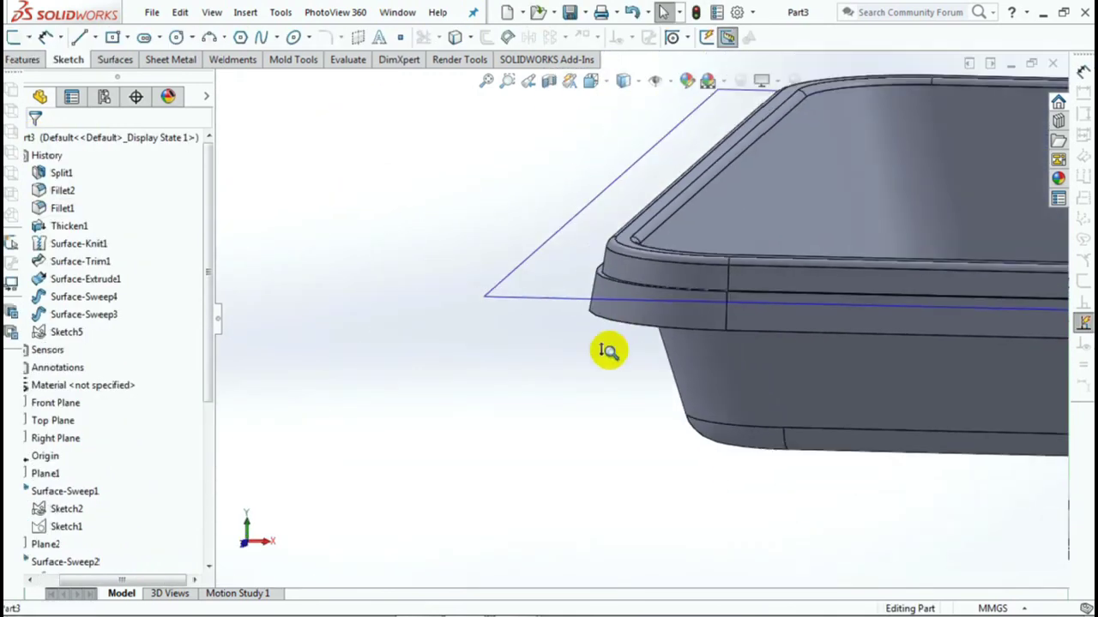
{"action": "mouse_move", "coordinate": [559, 350]}
{"action": "middle_mouse_down"}
{"action": "mouse_move", "coordinate": [503, 301]}
{"action": "mouse_move", "coordinate": [504, 311]}
{"action": "middle_mouse_up"}
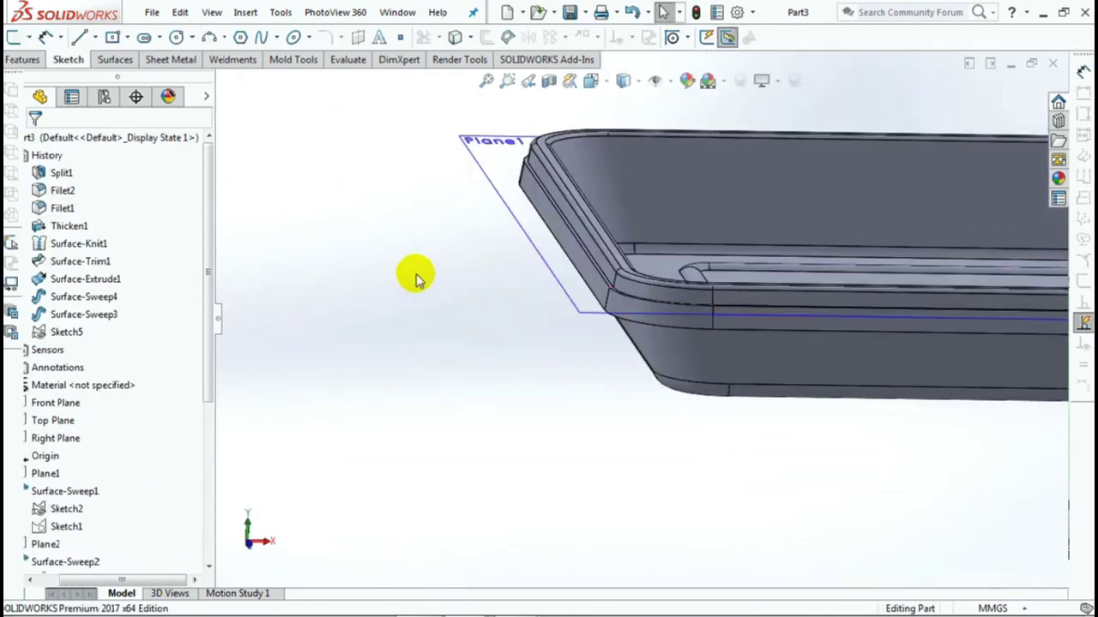
{"action": "left_click_drag", "start_coordinate": [167, 573], "coordinate": [148, 497]}
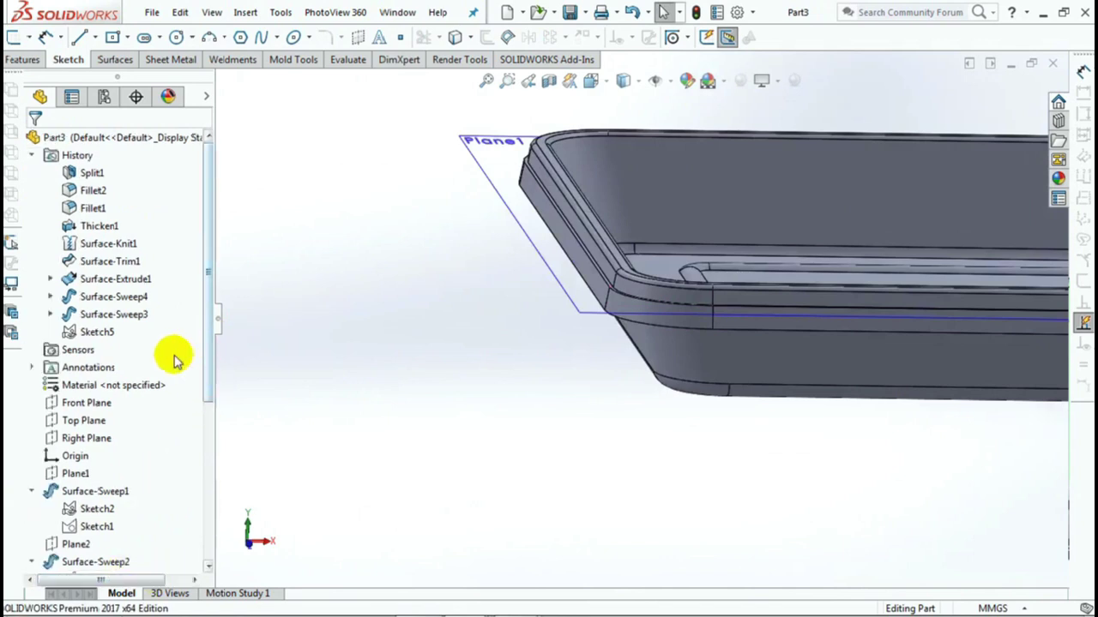
{"action": "left_click", "coordinate": [73, 403]}
{"action": "left_click", "coordinate": [71, 381]}
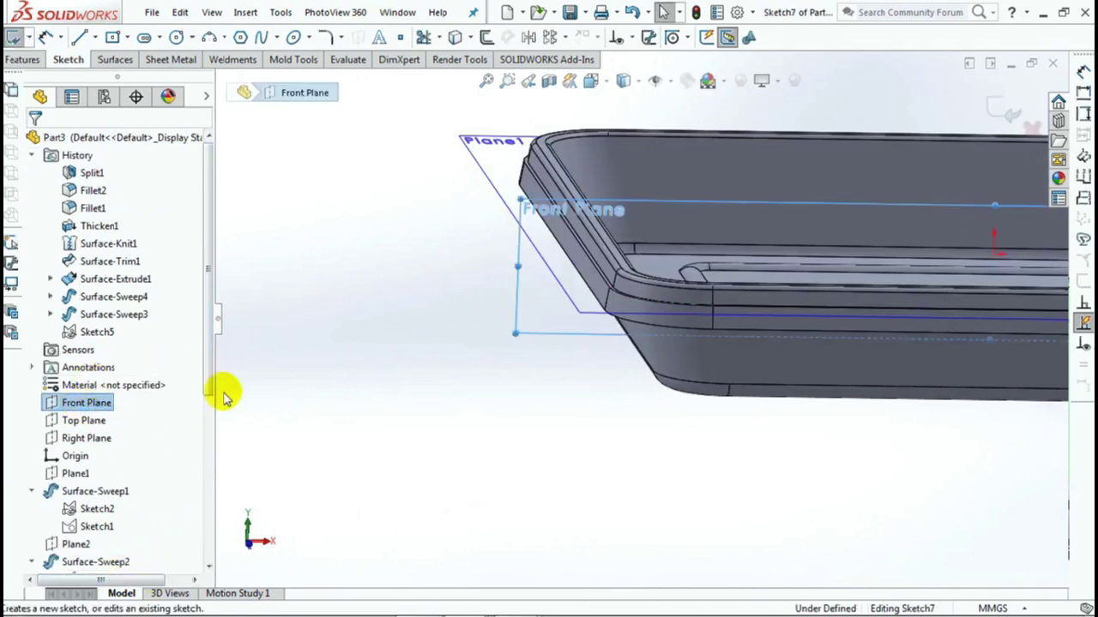
{"action": "middle_click_drag", "start_coordinate": [572, 266], "coordinate": [531, 266]}
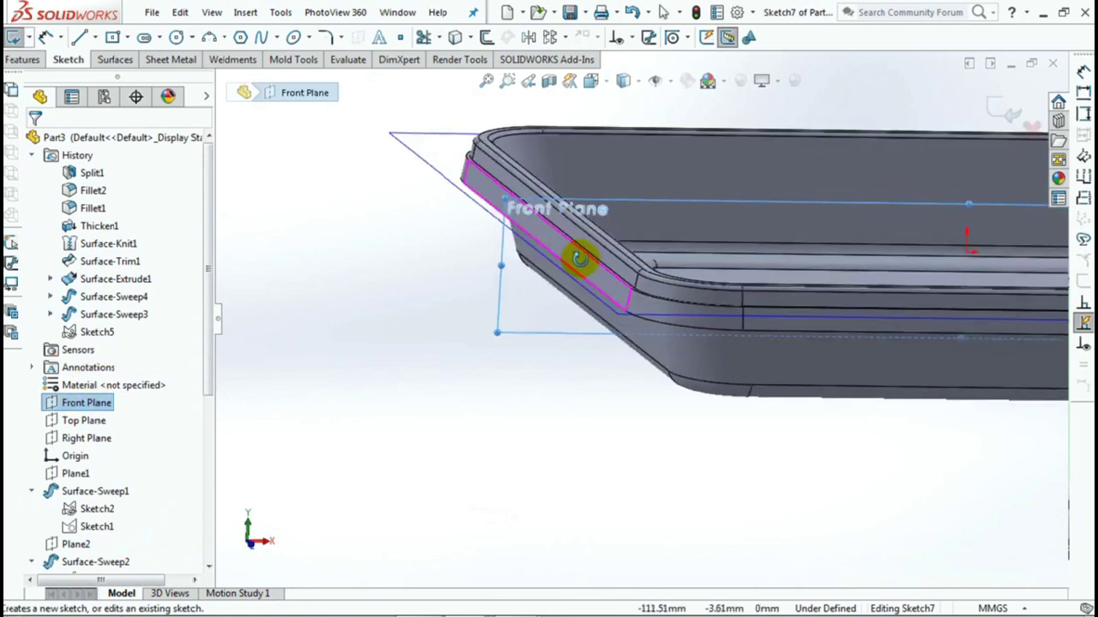
{"action": "left_click_drag", "start_coordinate": [208, 375], "coordinate": [208, 386]}
{"action": "left_click", "coordinate": [76, 502]}
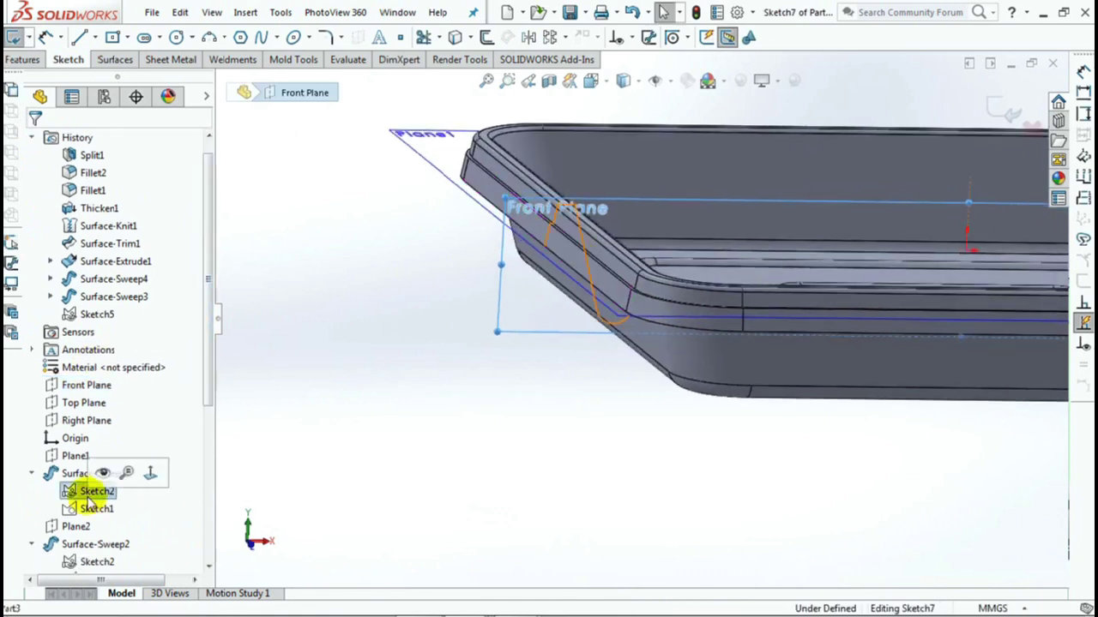
{"action": "left_click", "coordinate": [103, 474]}
Step: Convert the tray's rim edge into the new sketch
{"action": "middle_click_drag", "start_coordinate": [505, 324], "coordinate": [572, 250]}
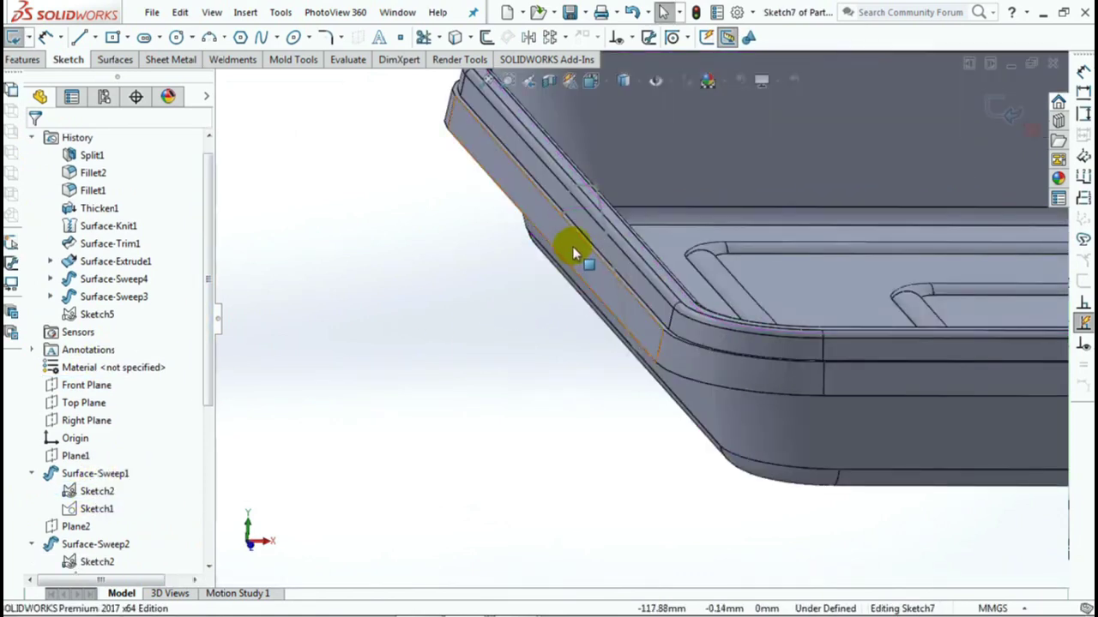
{"action": "scroll", "coordinate": [562, 236], "scroll_direction": "down", "scroll_amount": 2}
{"action": "left_click", "coordinate": [553, 231]}
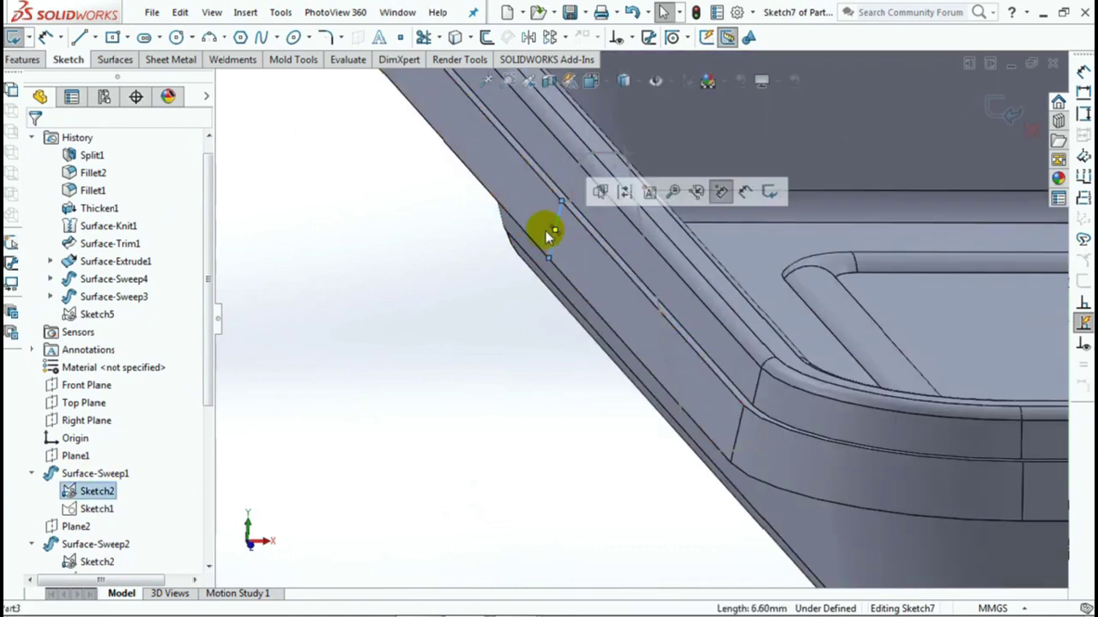
{"action": "left_click", "coordinate": [455, 37]}
Step: Switch to Front view and zoom in close on the left rim flange corner
{"action": "key", "text": "ctrl+1"}
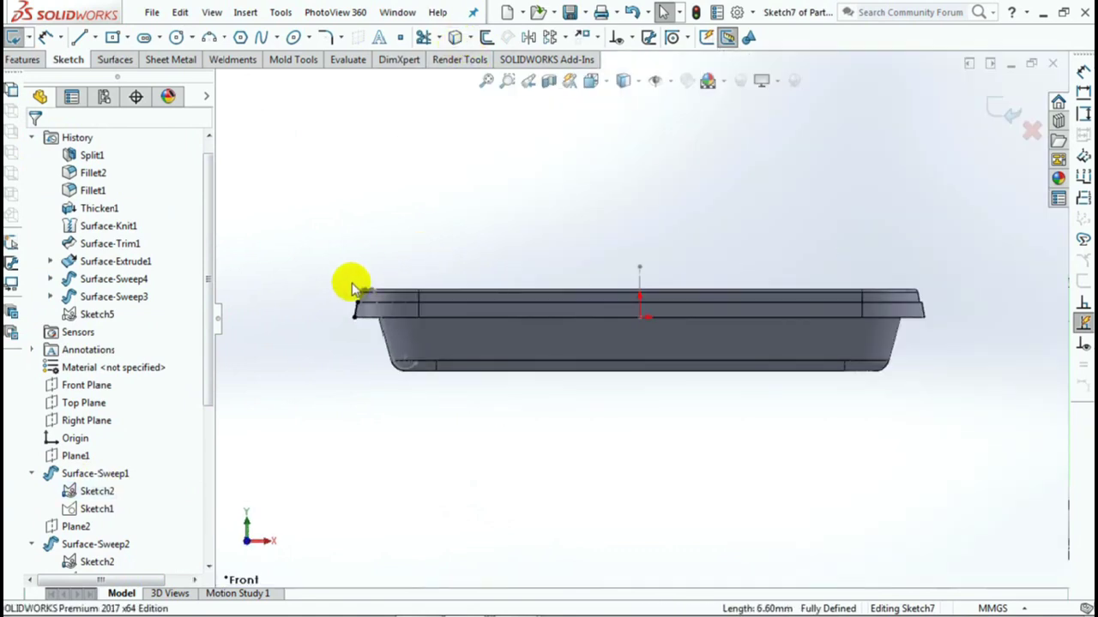
{"action": "left_click", "coordinate": [507, 80]}
{"action": "left_click_drag", "start_coordinate": [324, 277], "coordinate": [416, 360]}
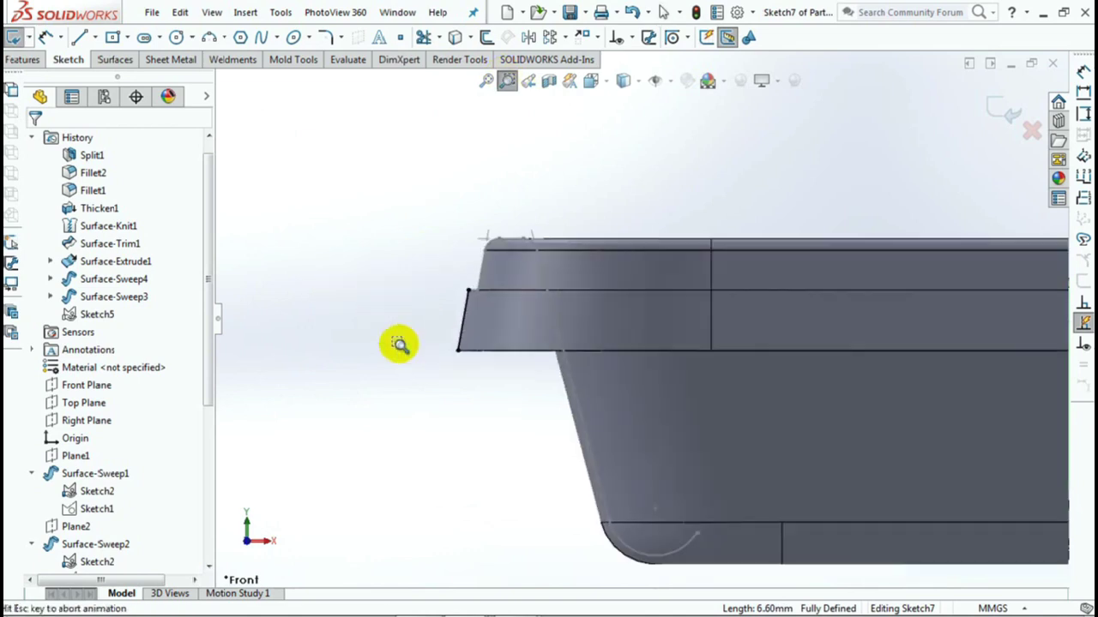
{"action": "left_click_drag", "start_coordinate": [547, 282], "coordinate": [679, 441]}
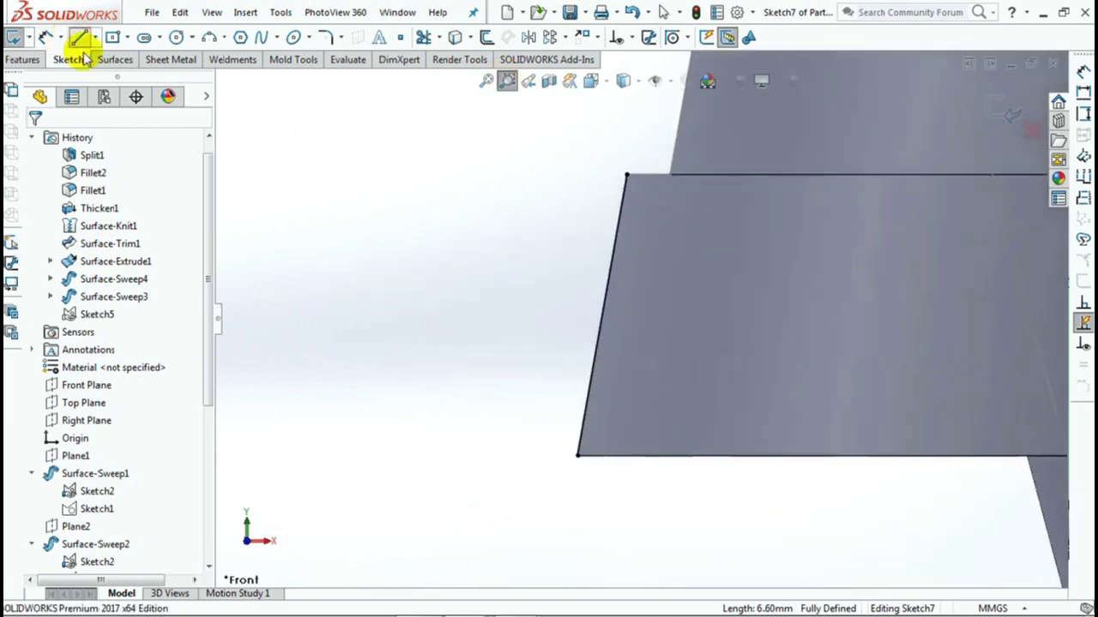
Step: Draw a horizontal line from the rim corner and a 3-point arc to the slanted edge, trimming the excess
{"action": "left_click", "coordinate": [80, 39]}
{"action": "left_click", "coordinate": [577, 456]}
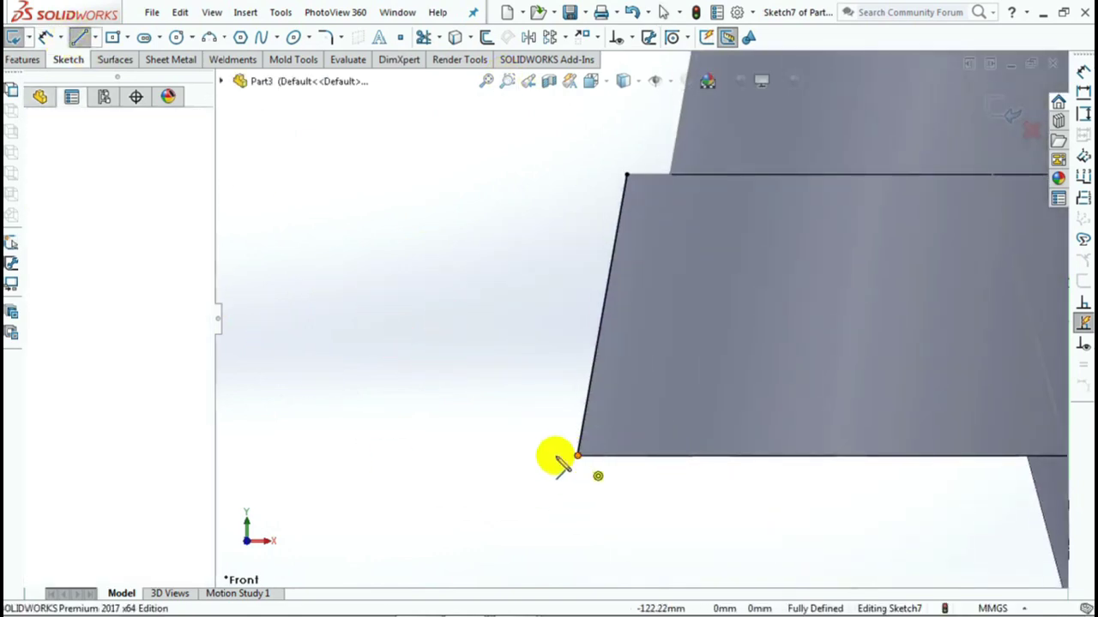
{"action": "left_click", "coordinate": [521, 455]}
{"action": "right_click", "coordinate": [521, 454]}
{"action": "left_click", "coordinate": [559, 423]}
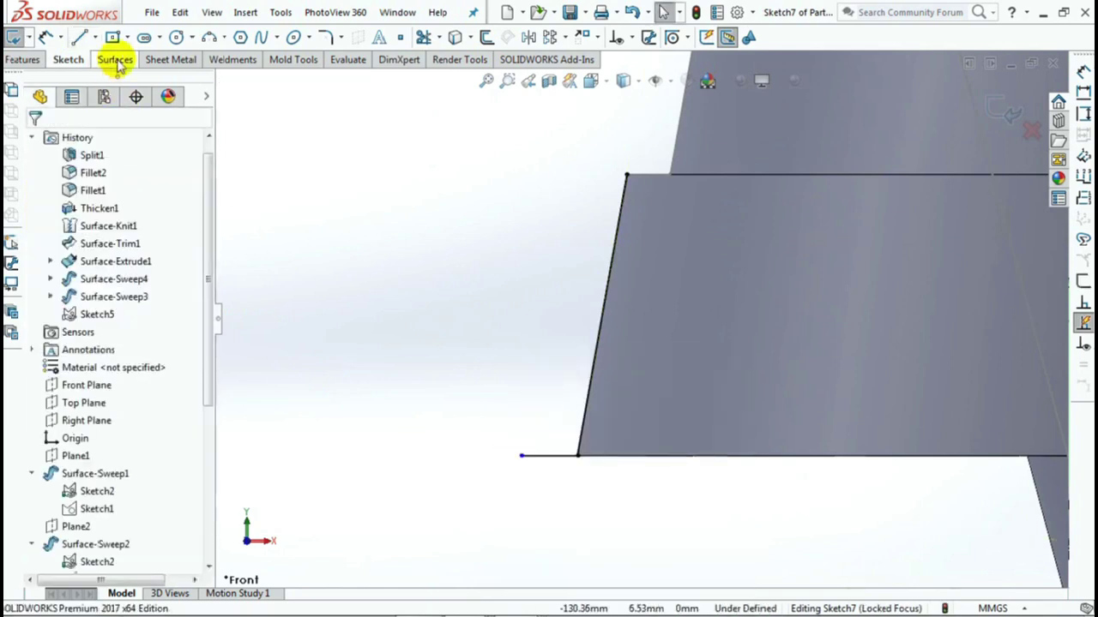
{"action": "left_click", "coordinate": [522, 455]}
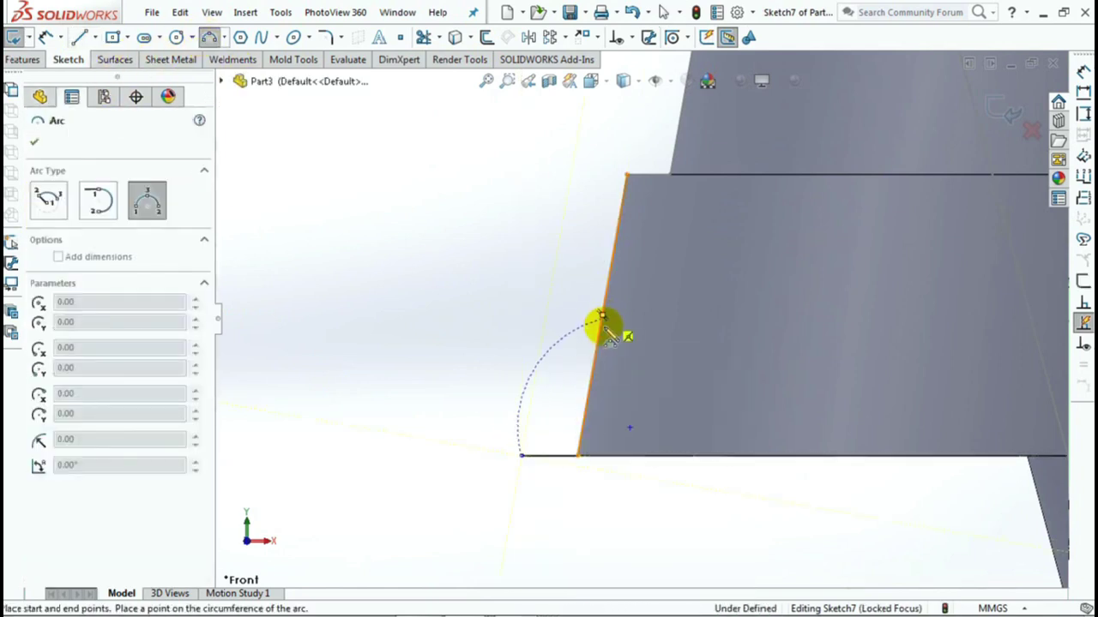
{"action": "left_click", "coordinate": [598, 328]}
{"action": "left_click", "coordinate": [566, 358]}
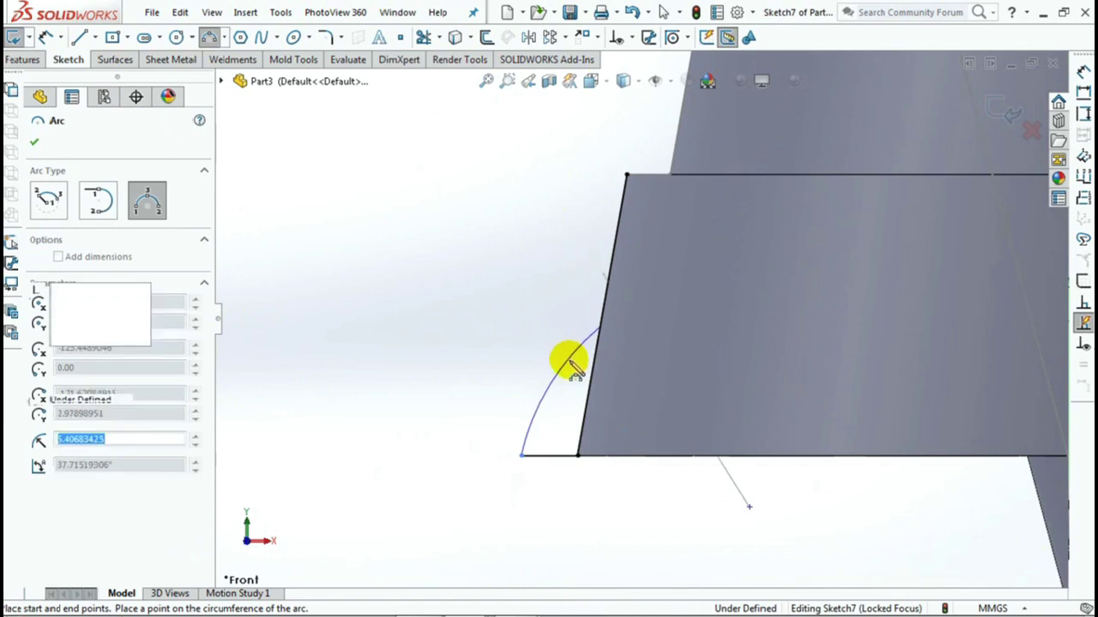
{"action": "left_click", "coordinate": [34, 142]}
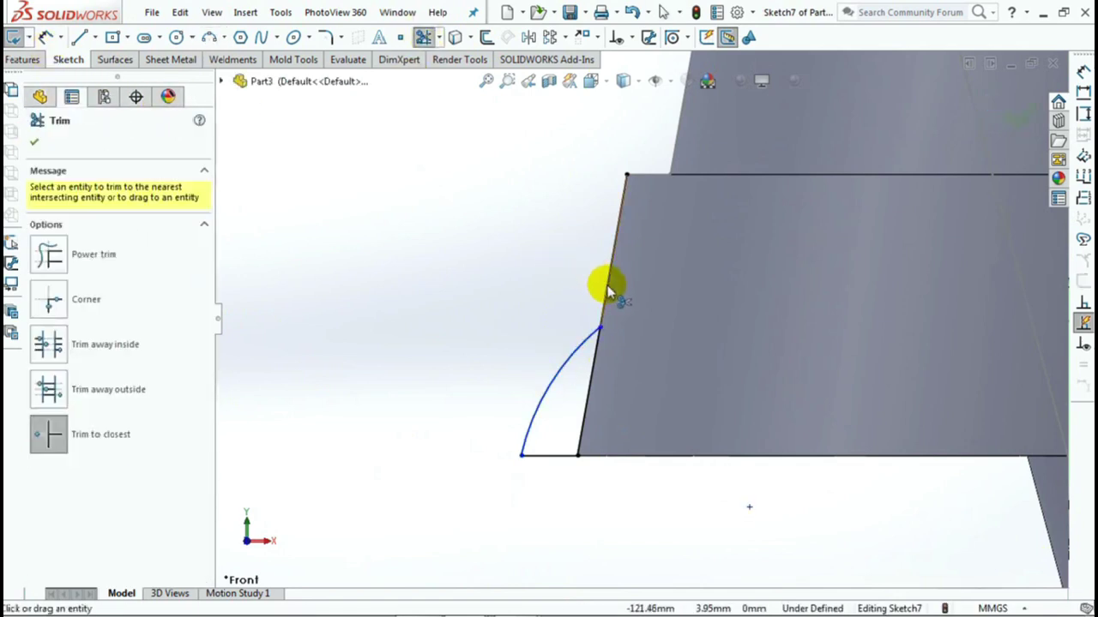
{"action": "left_click", "coordinate": [34, 142]}
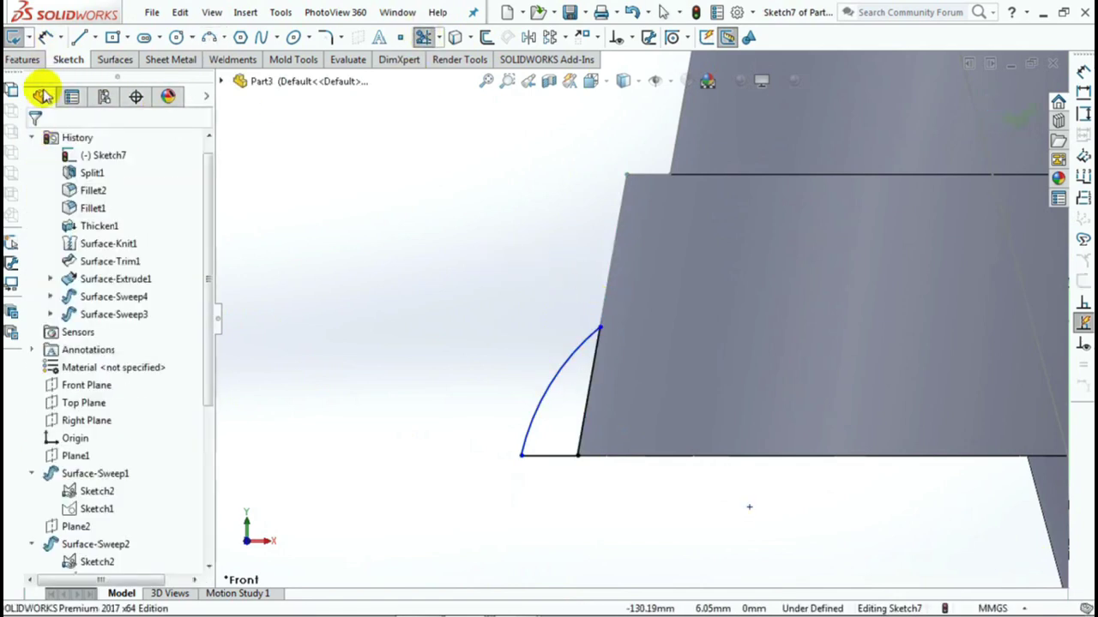
Step: Dimension the lip profile 1 mm tall and 0.3 mm wide
{"action": "left_click", "coordinate": [600, 333]}
{"action": "left_click", "coordinate": [520, 455]}
{"action": "left_click", "coordinate": [392, 392]}
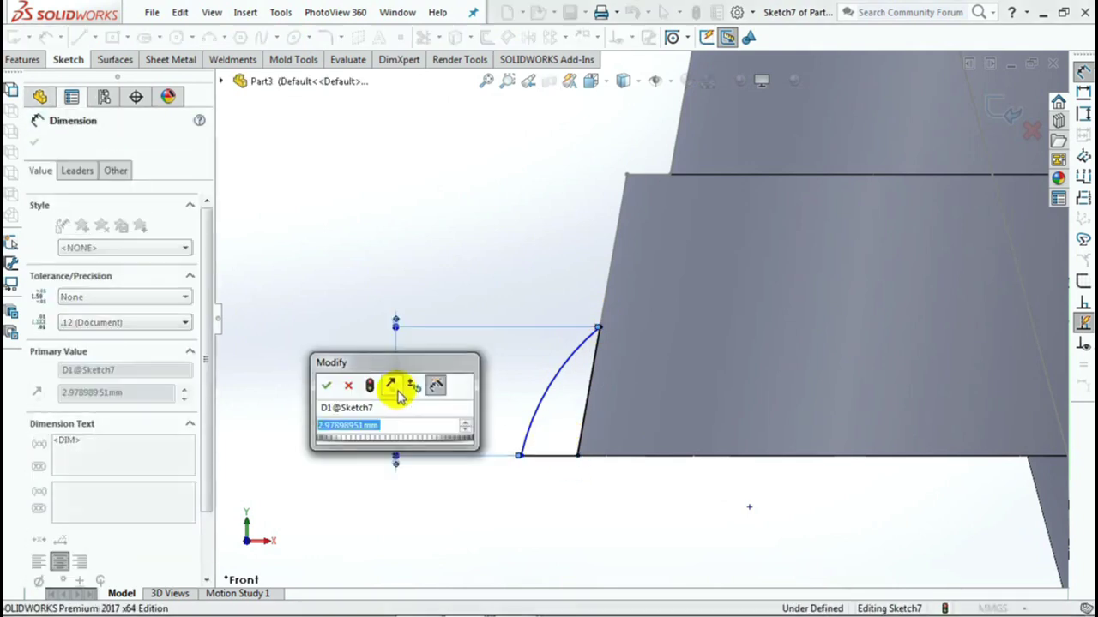
{"action": "type", "text": "1"}
{"action": "key", "text": "Return"}
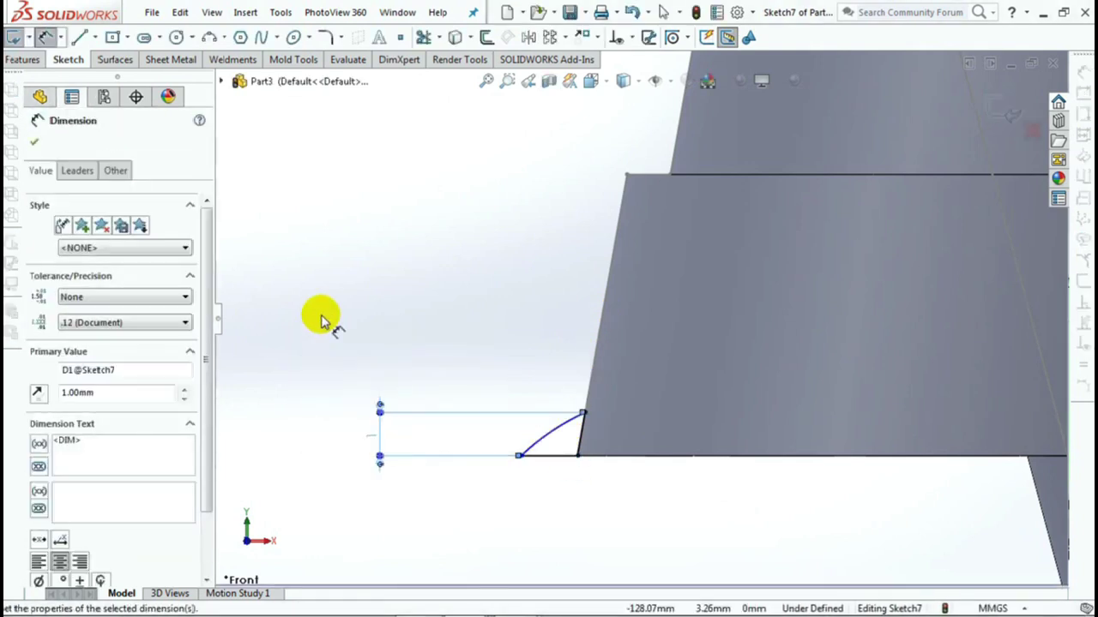
{"action": "left_click", "coordinate": [322, 321]}
{"action": "left_click", "coordinate": [588, 417]}
{"action": "left_click", "coordinate": [520, 456]}
{"action": "left_click", "coordinate": [558, 517]}
{"action": "type", "text": "0.3"}
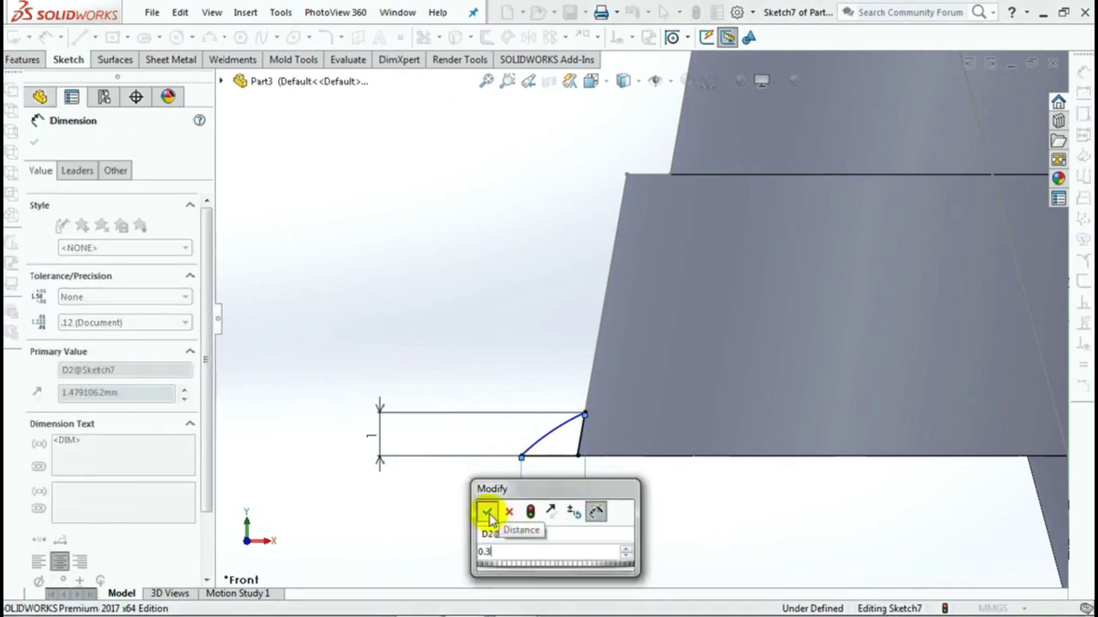
{"action": "left_click", "coordinate": [486, 512]}
{"action": "left_click", "coordinate": [549, 471]}
Step: Give the profile arc an R2 radius
{"action": "left_click", "coordinate": [507, 80]}
{"action": "left_click_drag", "start_coordinate": [482, 354], "coordinate": [605, 506]}
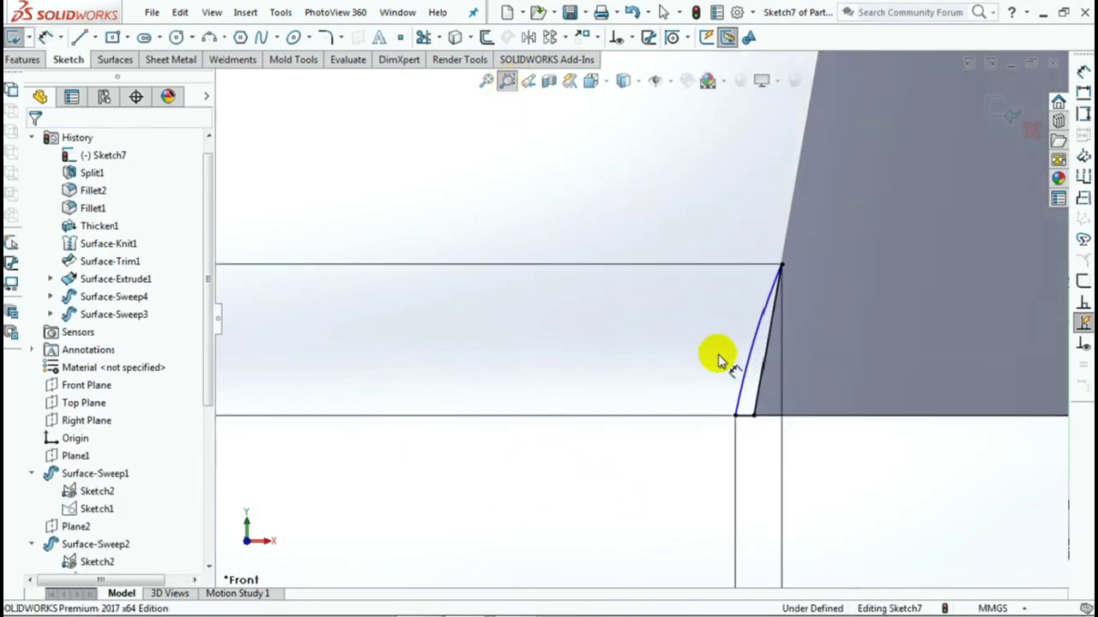
{"action": "left_click", "coordinate": [719, 359]}
{"action": "left_click", "coordinate": [602, 318]}
{"action": "type", "text": "2"}
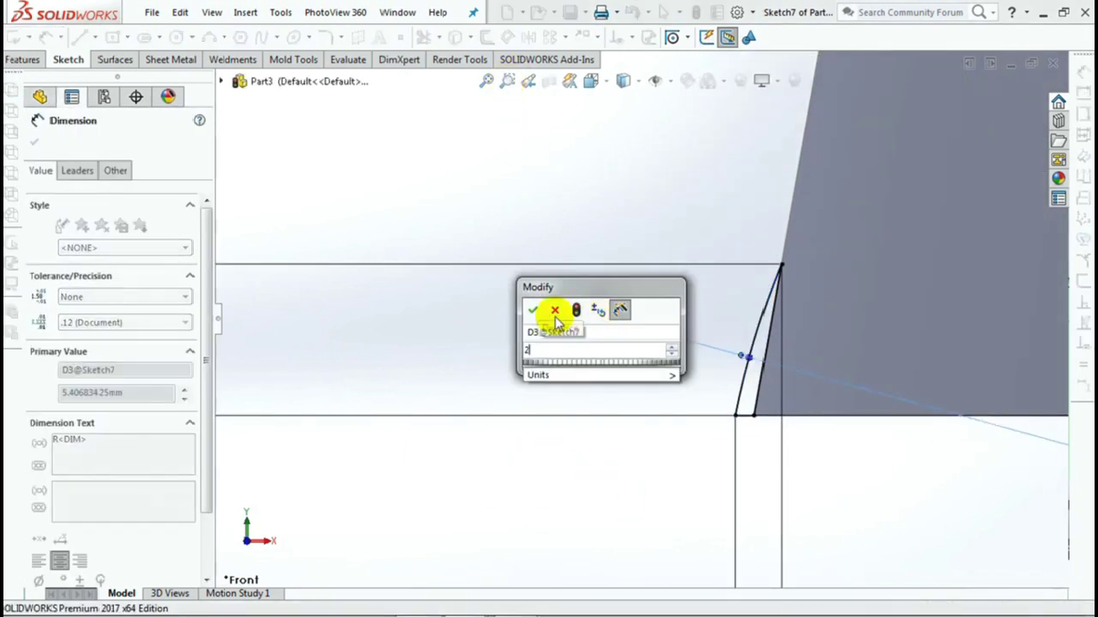
{"action": "key", "text": "Return"}
{"action": "left_click", "coordinate": [554, 219]}
Step: Move the 0.30 dimension next to the profile and close Sketch7
{"action": "scroll", "coordinate": [581, 236], "scroll_direction": "up", "scroll_amount": 1}
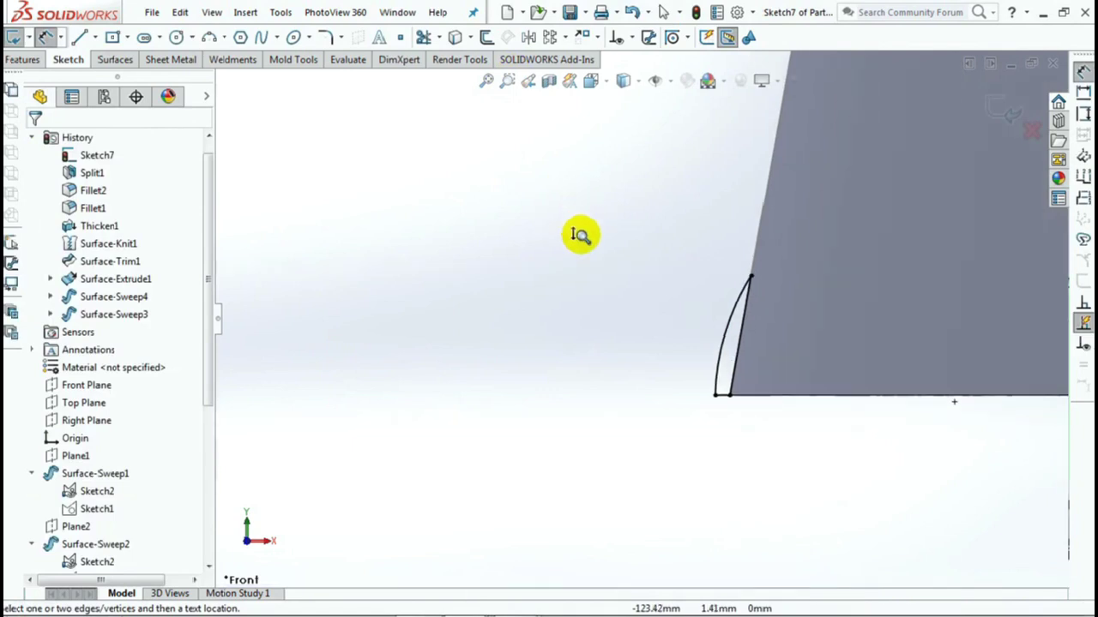
{"action": "scroll", "coordinate": [580, 236], "scroll_direction": "up", "scroll_amount": 2}
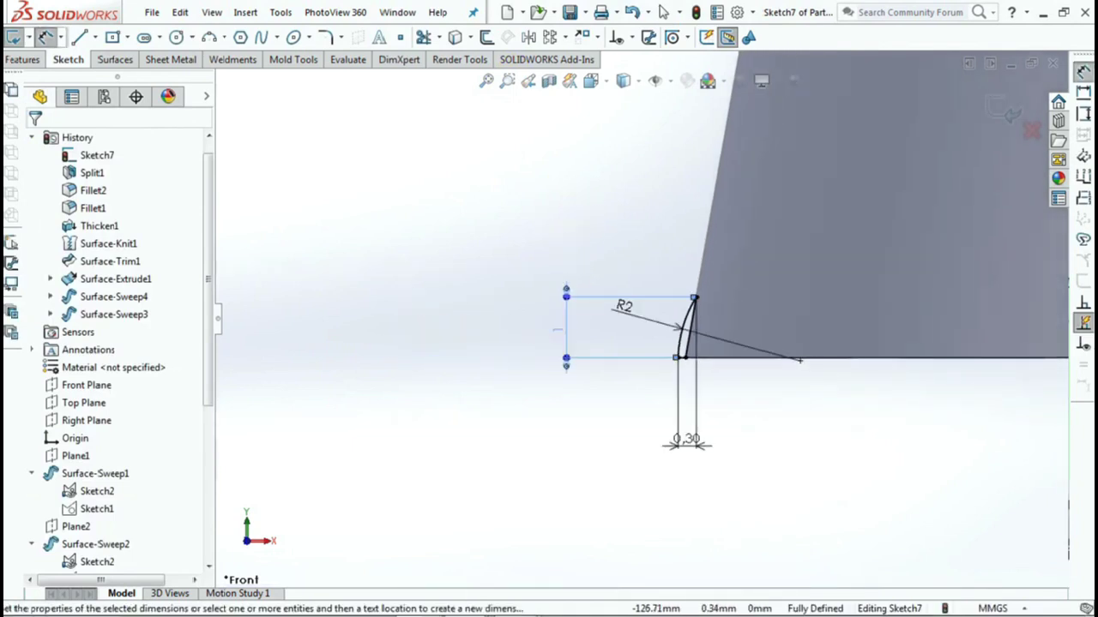
{"action": "left_click_drag", "start_coordinate": [686, 439], "coordinate": [726, 380]}
{"action": "left_click", "coordinate": [711, 442]}
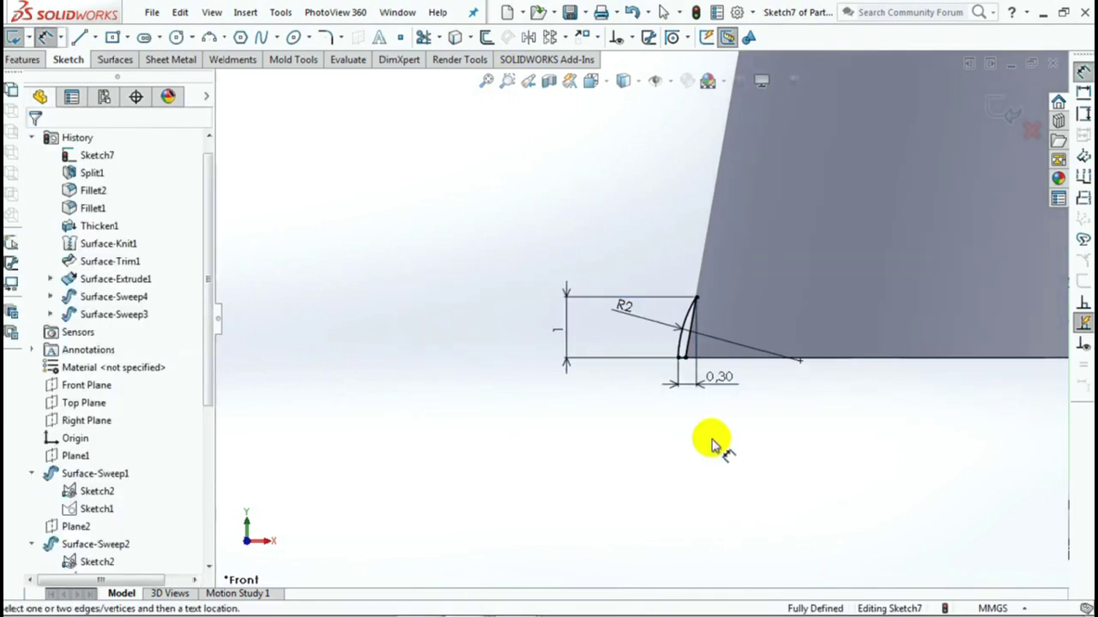
{"action": "left_click", "coordinate": [1016, 108]}
{"action": "mouse_move", "coordinate": [592, 245]}
{"action": "middle_mouse_down"}
{"action": "mouse_move", "coordinate": [598, 257]}
{"action": "mouse_move", "coordinate": [588, 238]}
{"action": "mouse_move", "coordinate": [593, 368]}
{"action": "mouse_move", "coordinate": [576, 417]}
{"action": "mouse_move", "coordinate": [558, 377]}
{"action": "middle_mouse_up"}
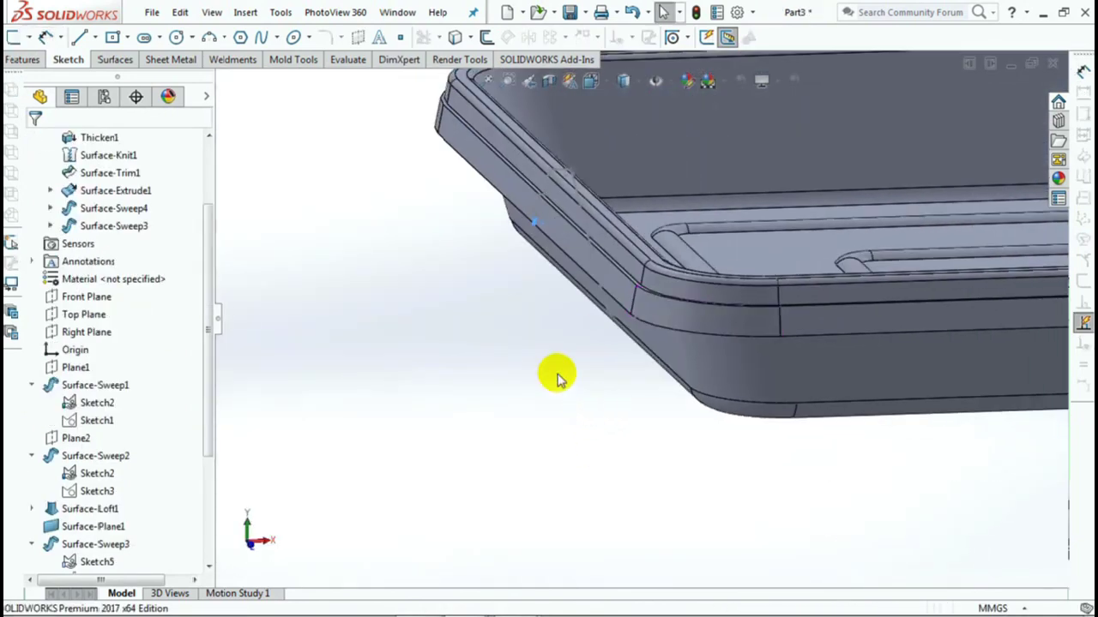
Step: Sweep the Sketch7 profile along the tray's closed outer rim edge loop, picked as a selection group
{"action": "left_click", "coordinate": [27, 62]}
{"action": "left_click", "coordinate": [54, 37]}
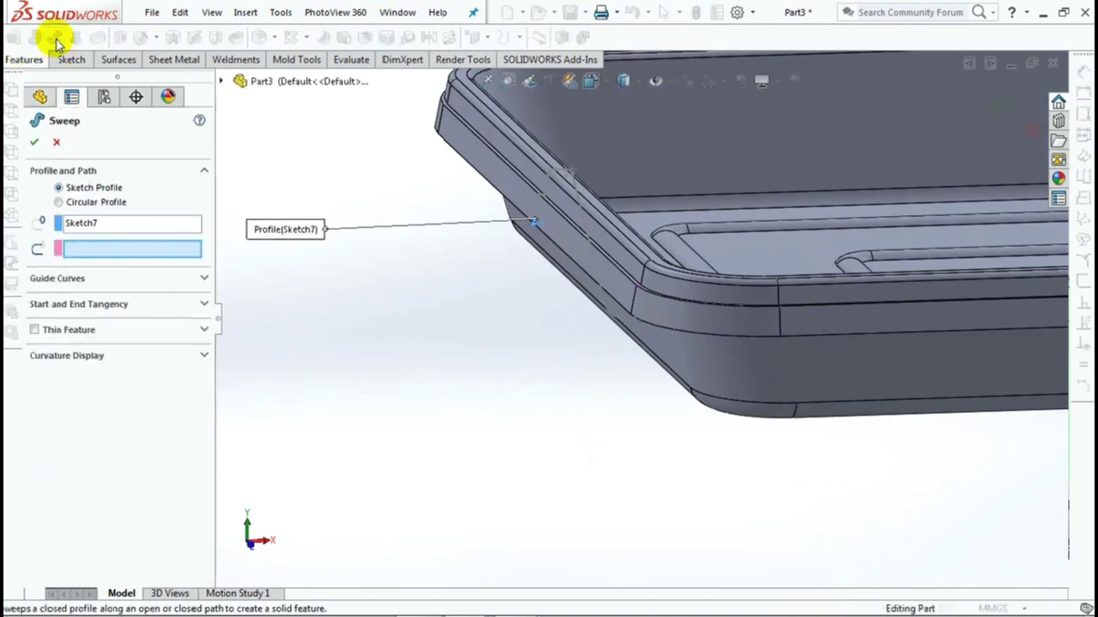
{"action": "right_click", "coordinate": [146, 249]}
{"action": "left_click", "coordinate": [180, 275]}
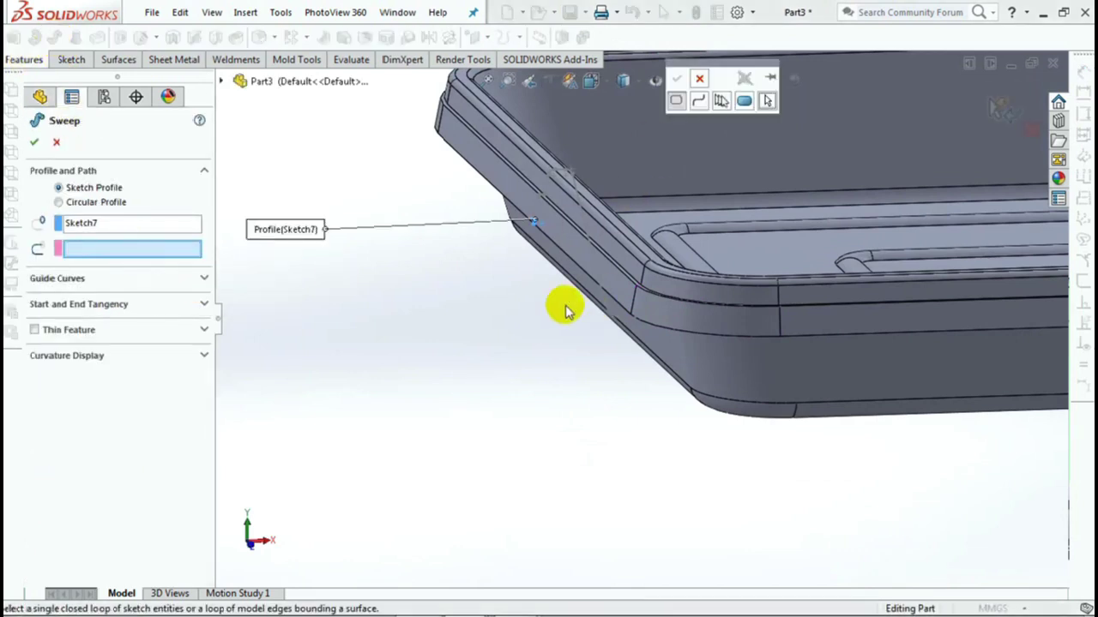
{"action": "mouse_move", "coordinate": [563, 237]}
{"action": "middle_mouse_down"}
{"action": "mouse_move", "coordinate": [568, 184]}
{"action": "mouse_move", "coordinate": [500, 295]}
{"action": "middle_mouse_up"}
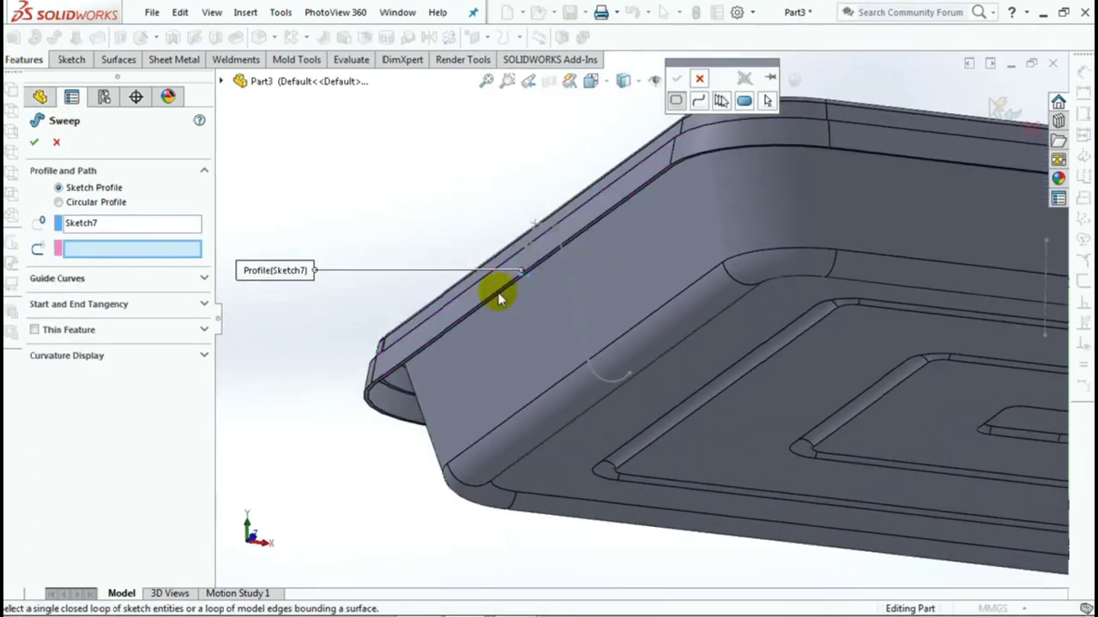
{"action": "left_click", "coordinate": [720, 101]}
{"action": "left_click", "coordinate": [491, 296]}
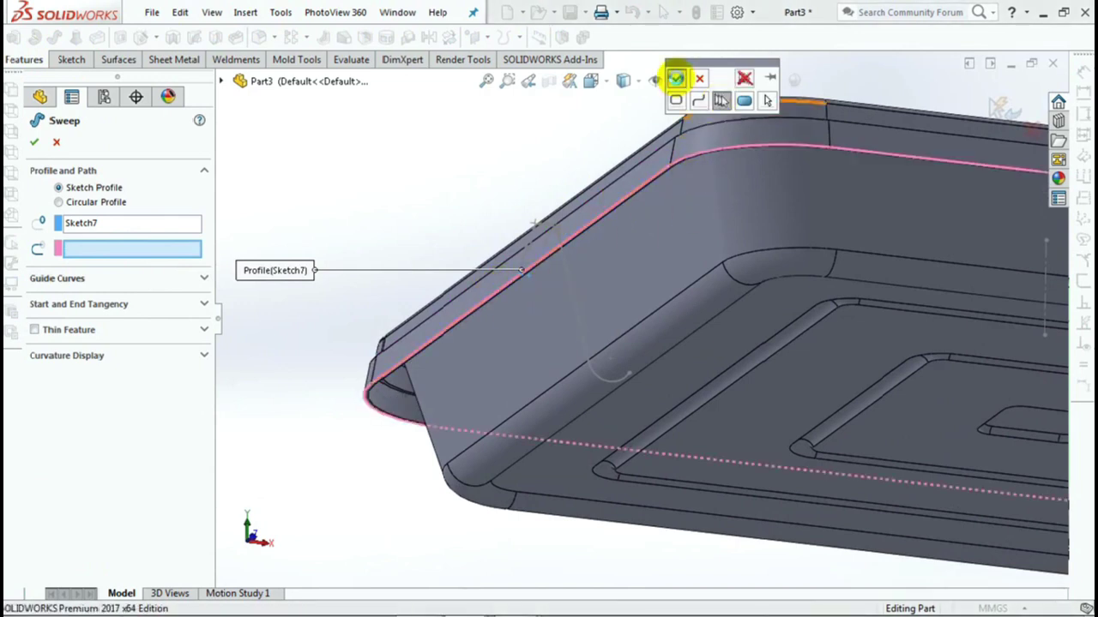
{"action": "left_click", "coordinate": [677, 78]}
{"action": "scroll", "coordinate": [420, 180], "scroll_direction": "up", "scroll_amount": 3}
{"action": "mouse_move", "coordinate": [417, 192]}
{"action": "middle_mouse_down"}
{"action": "mouse_move", "coordinate": [468, 208]}
{"action": "mouse_move", "coordinate": [423, 260]}
{"action": "middle_mouse_up"}
{"action": "left_click", "coordinate": [31, 142]}
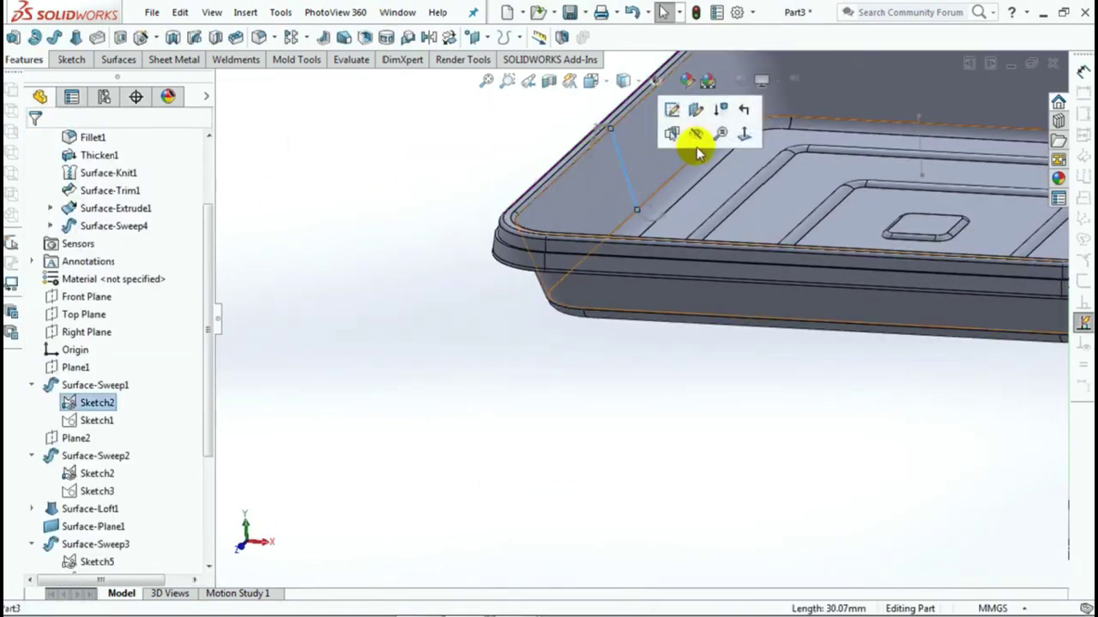
Step: Orbit and zoom the finished tray to a near top-down view to inspect the rolled lip
{"action": "middle_click_drag", "start_coordinate": [485, 178], "coordinate": [833, 245]}
{"action": "scroll", "coordinate": [806, 251], "scroll_direction": "down", "scroll_amount": 3}
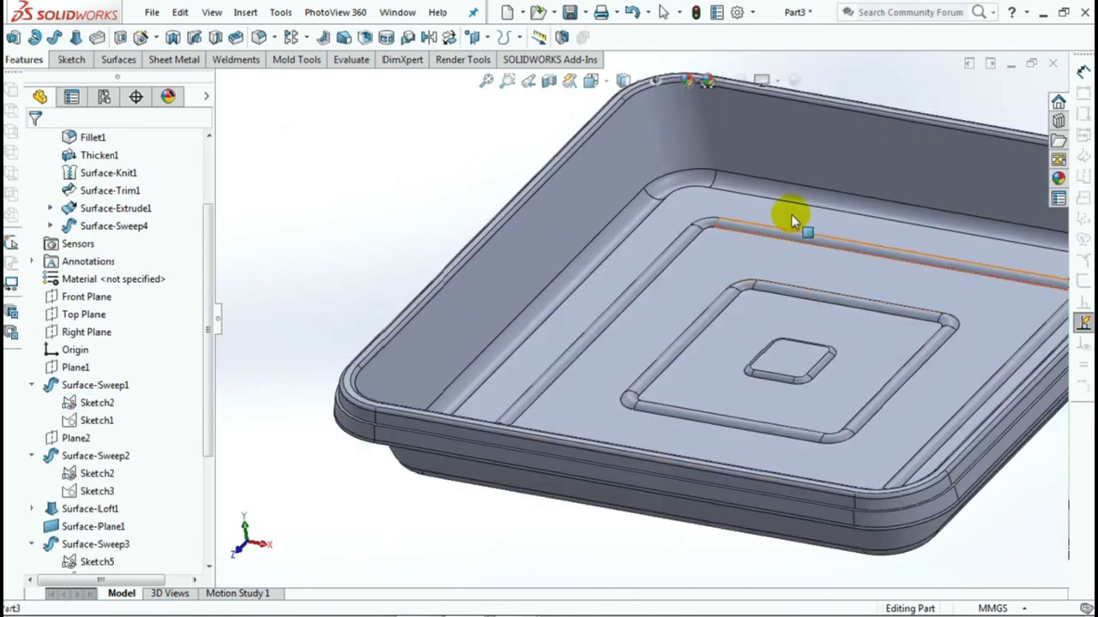
{"action": "scroll", "coordinate": [806, 193], "scroll_direction": "up", "scroll_amount": 3}
{"action": "middle_click_drag", "start_coordinate": [467, 185], "coordinate": [469, 190]}
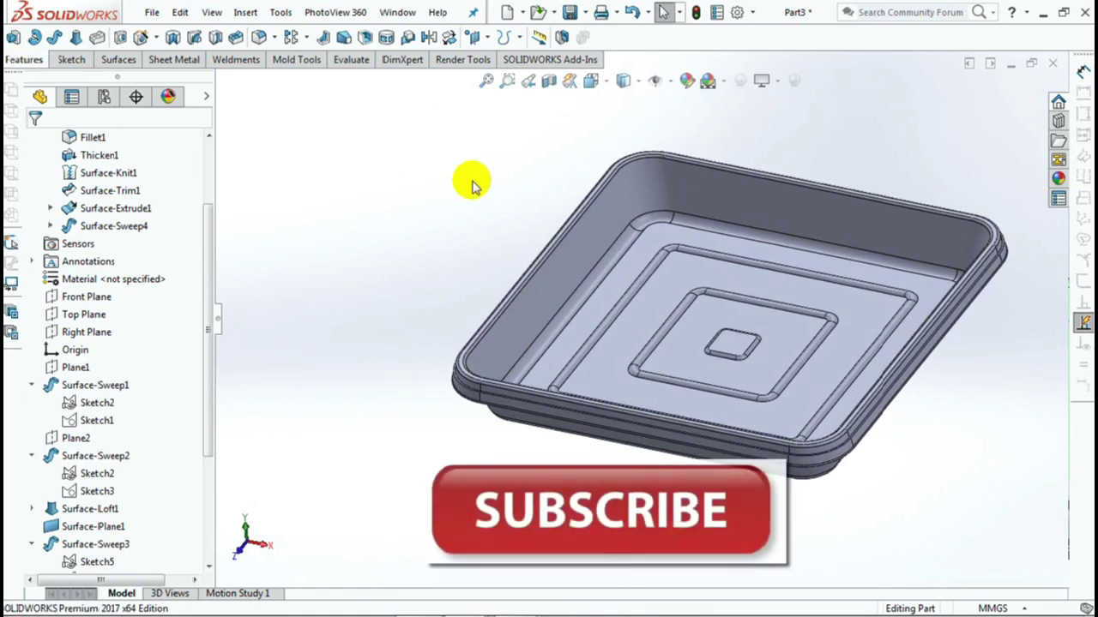